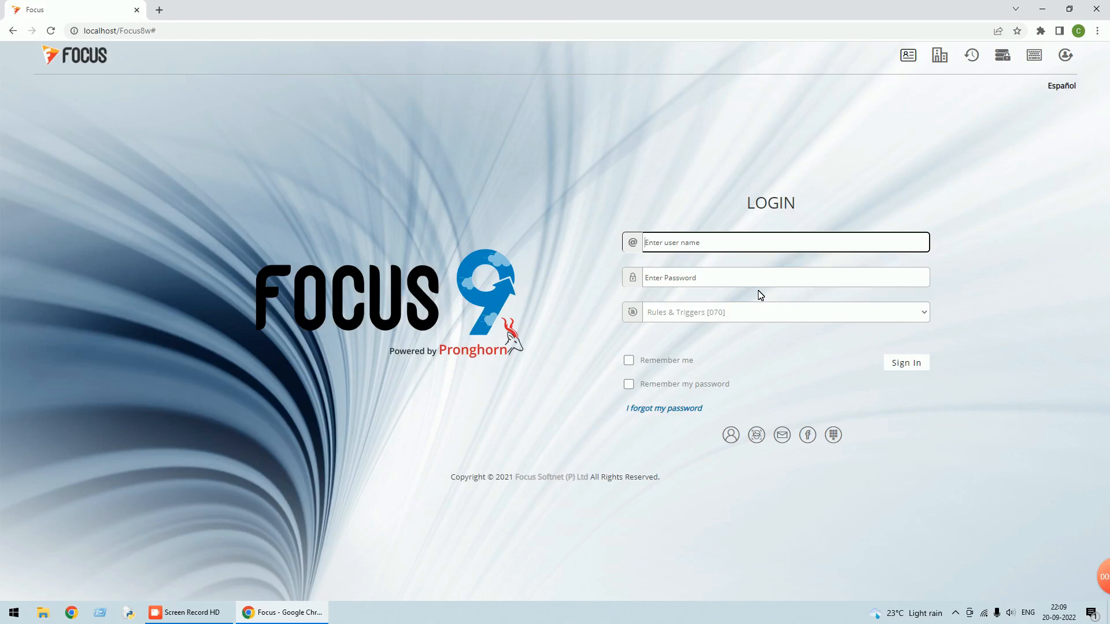
Sign in with the username and password, keeping the Rules & Triggers [070] company
text(su)
key(Tab)
text(s)
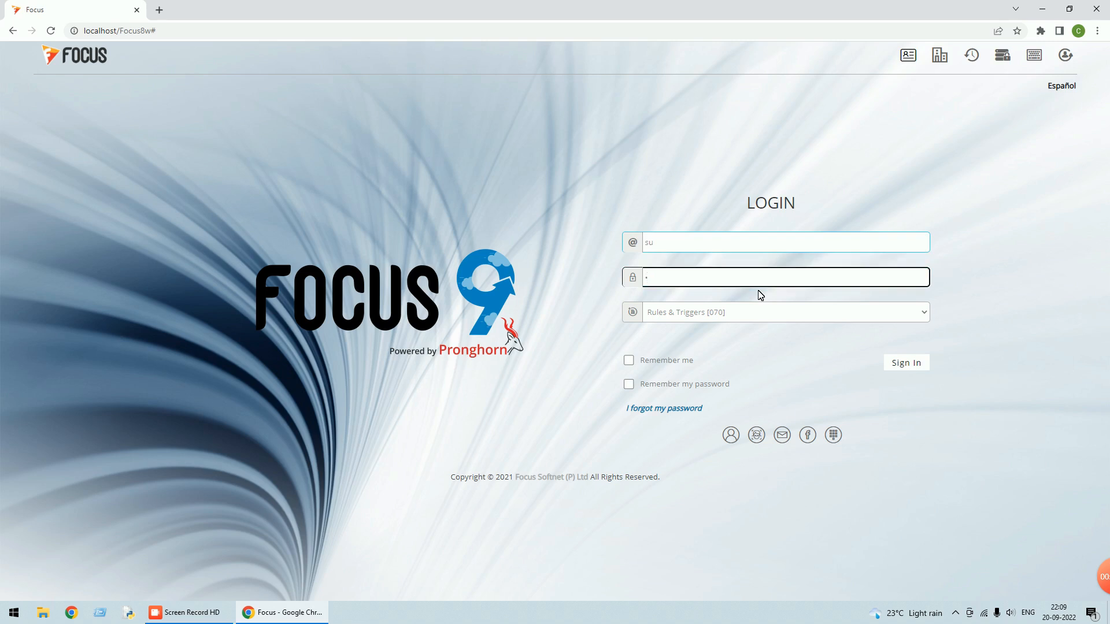
click(918, 366)
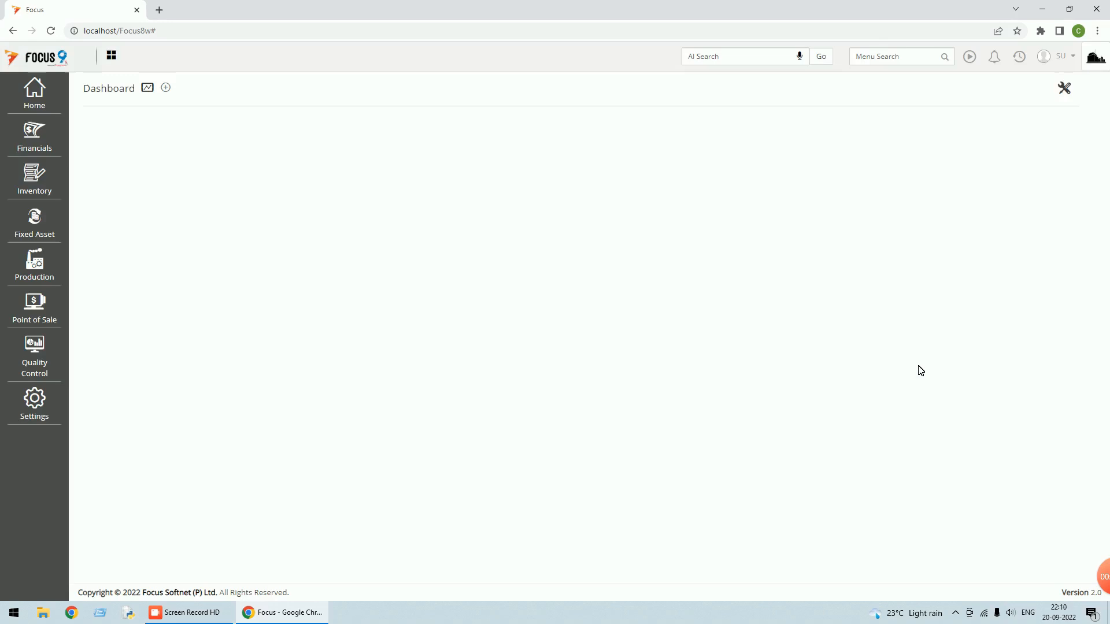
Find Sales Orders via menu search 'sales or' and open sales order 1 for Customer A
click(896, 57)
text(sales)
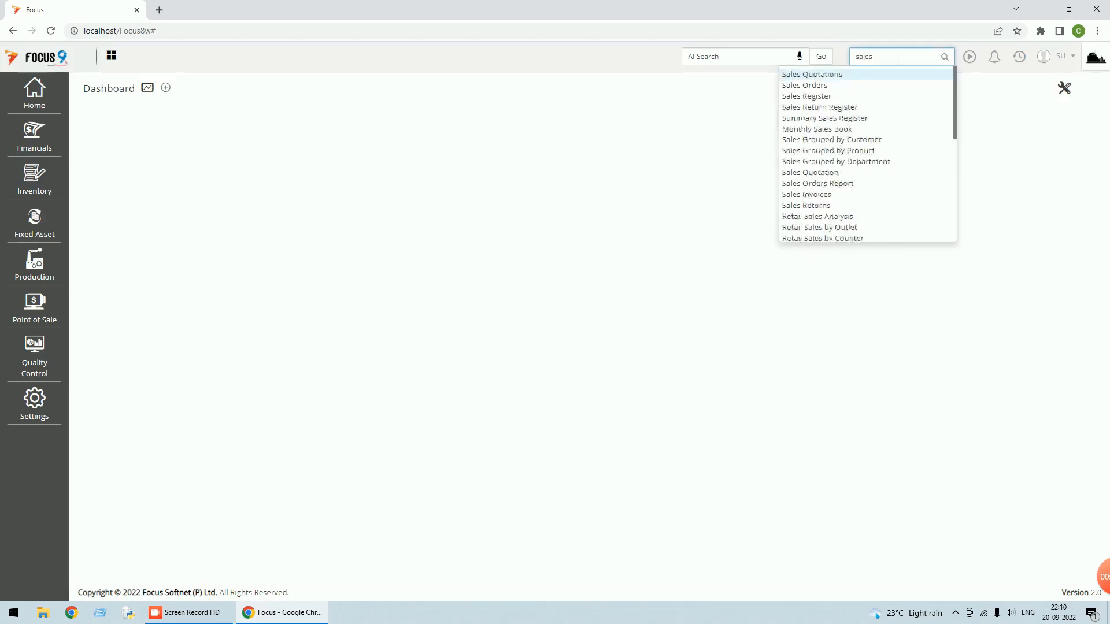
text( or)
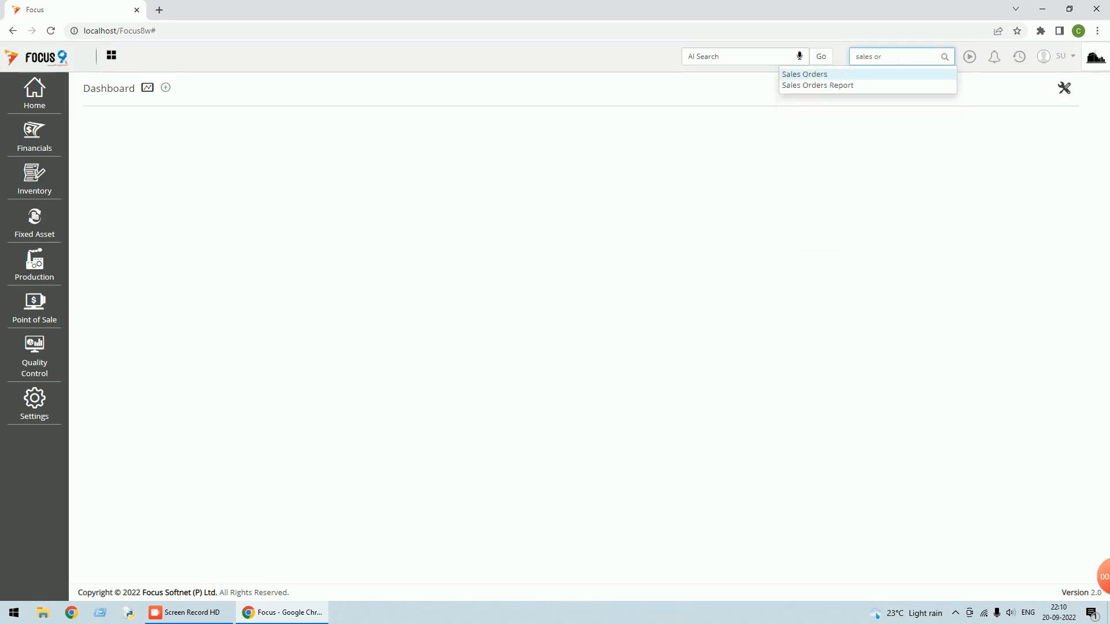
click(810, 76)
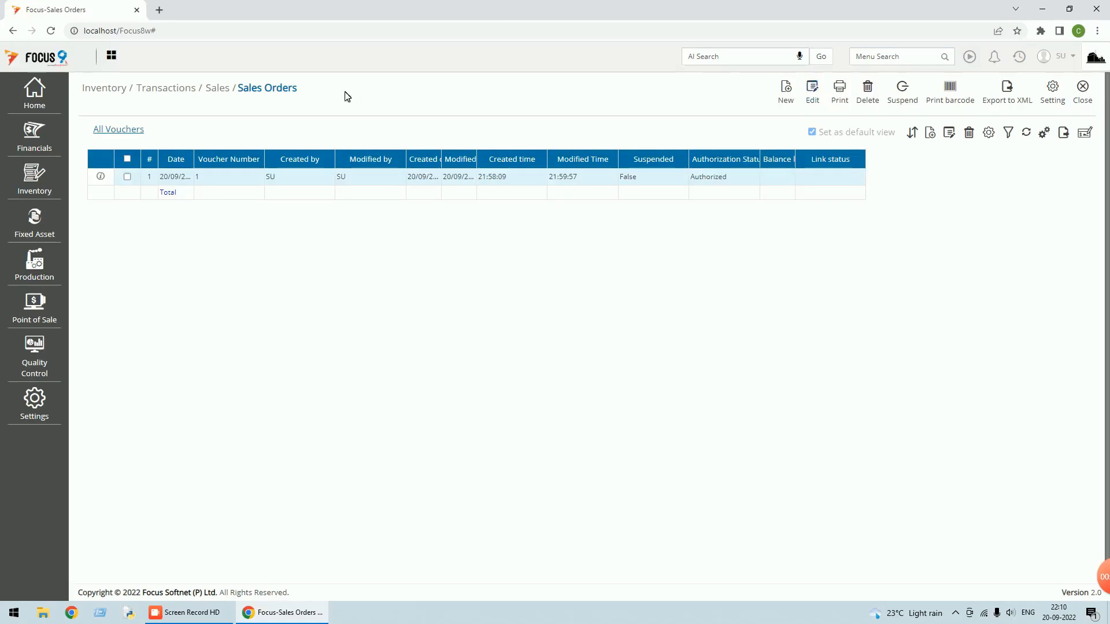
double_click(330, 177)
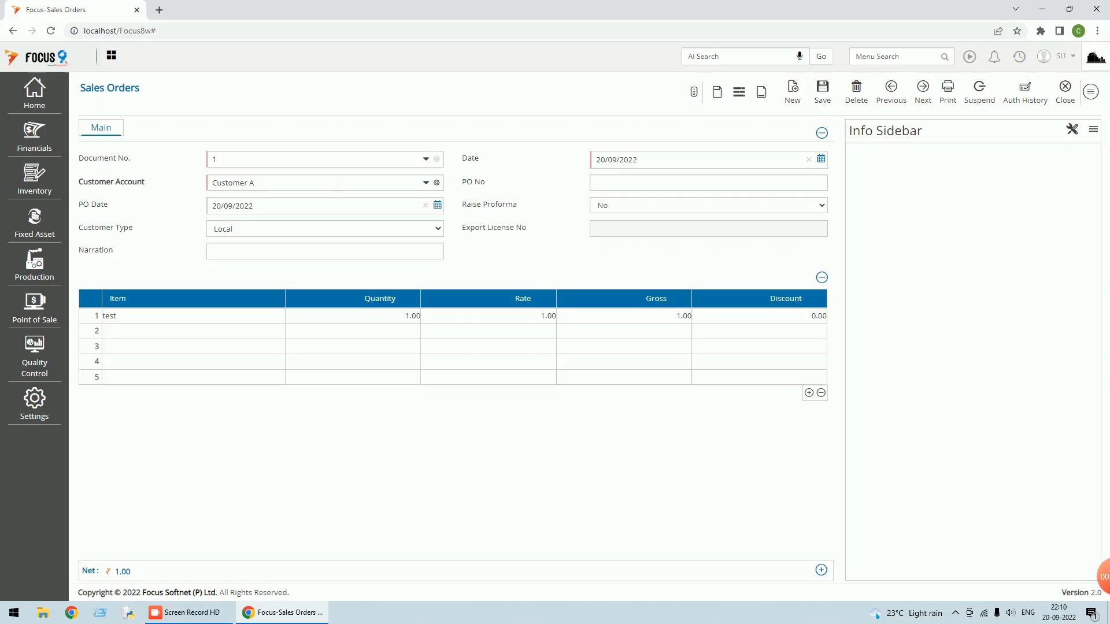
click(435, 230)
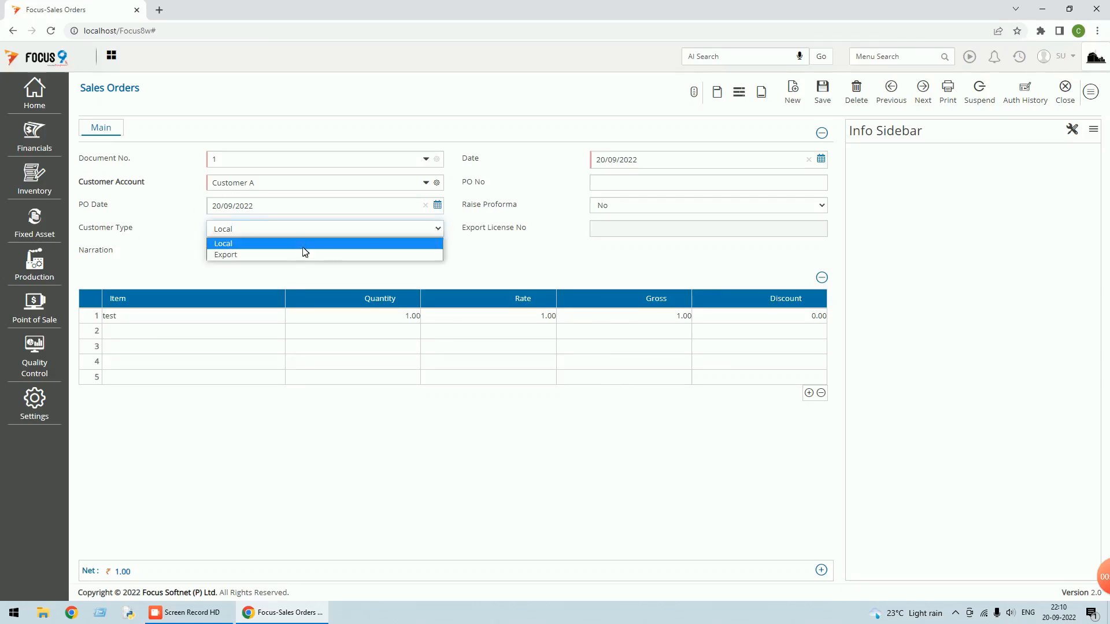
click(298, 254)
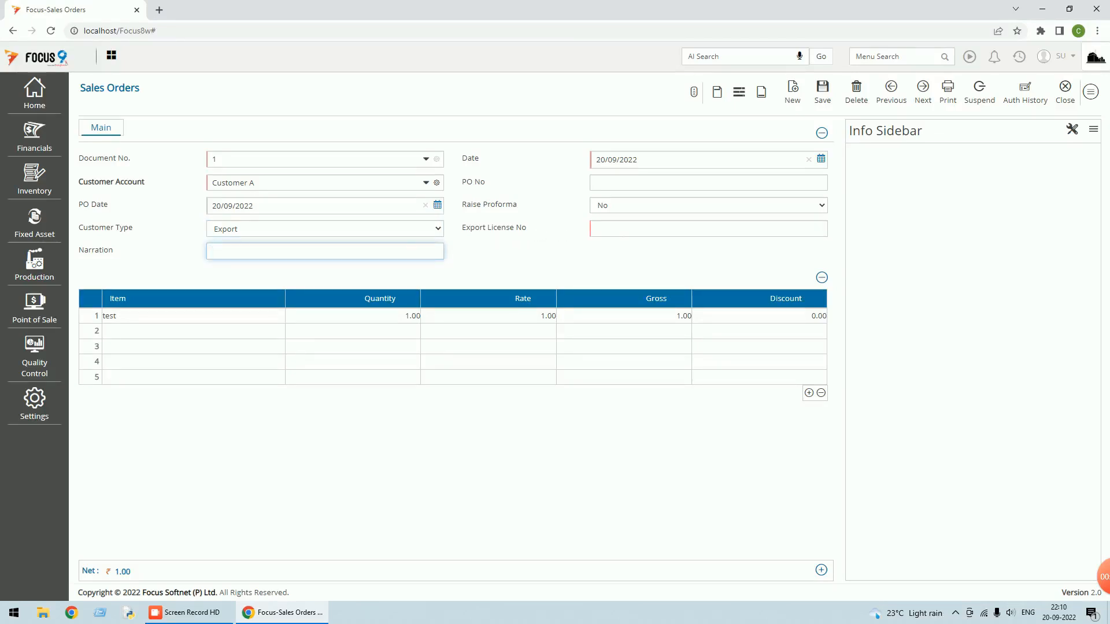
click(433, 231)
click(267, 249)
key(Up)
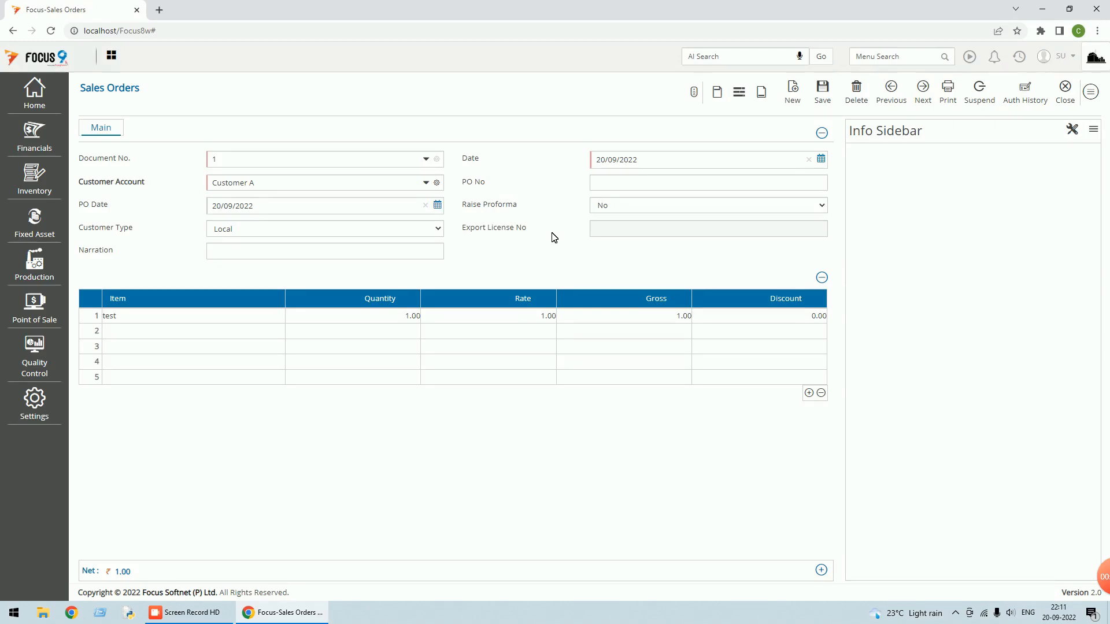
click(1093, 94)
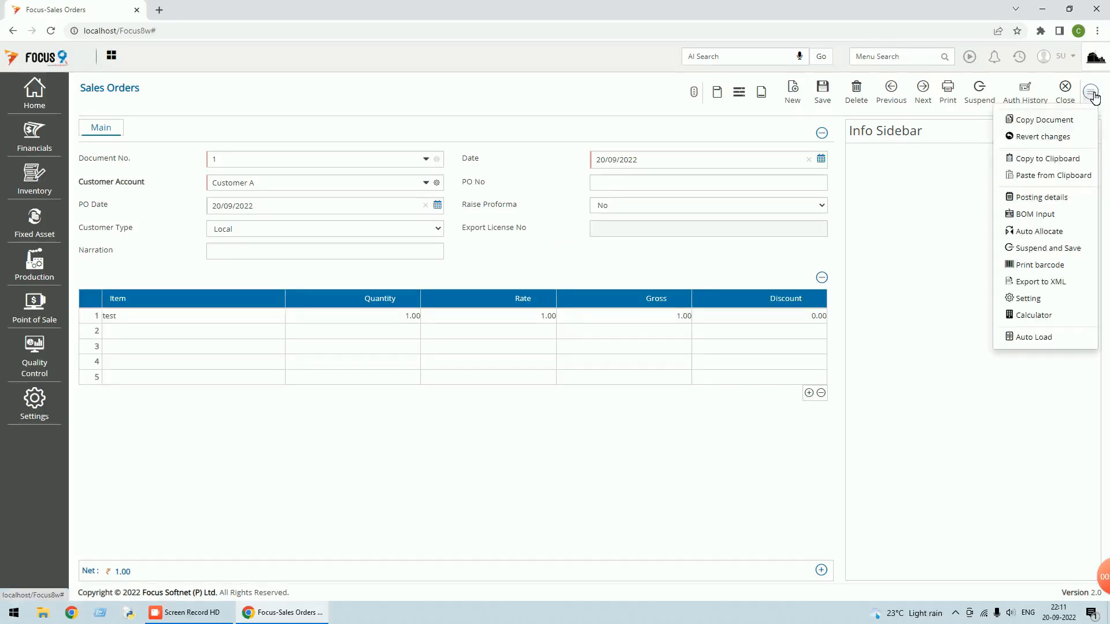
Open the Sales Orders document settings and show the Rules page with the export rule
click(1027, 298)
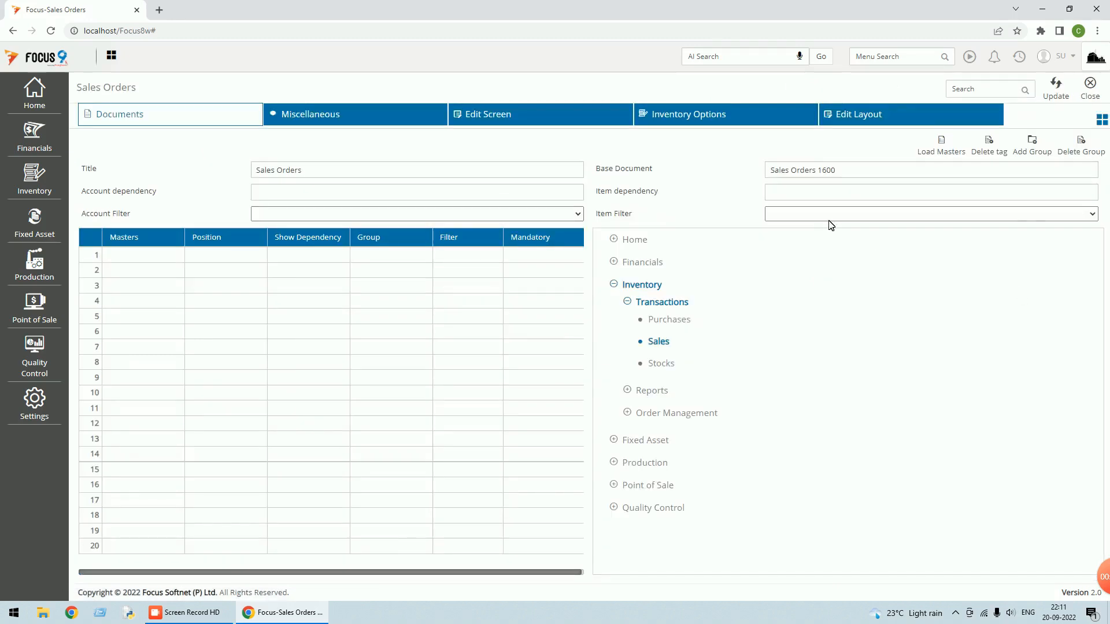
click(1102, 119)
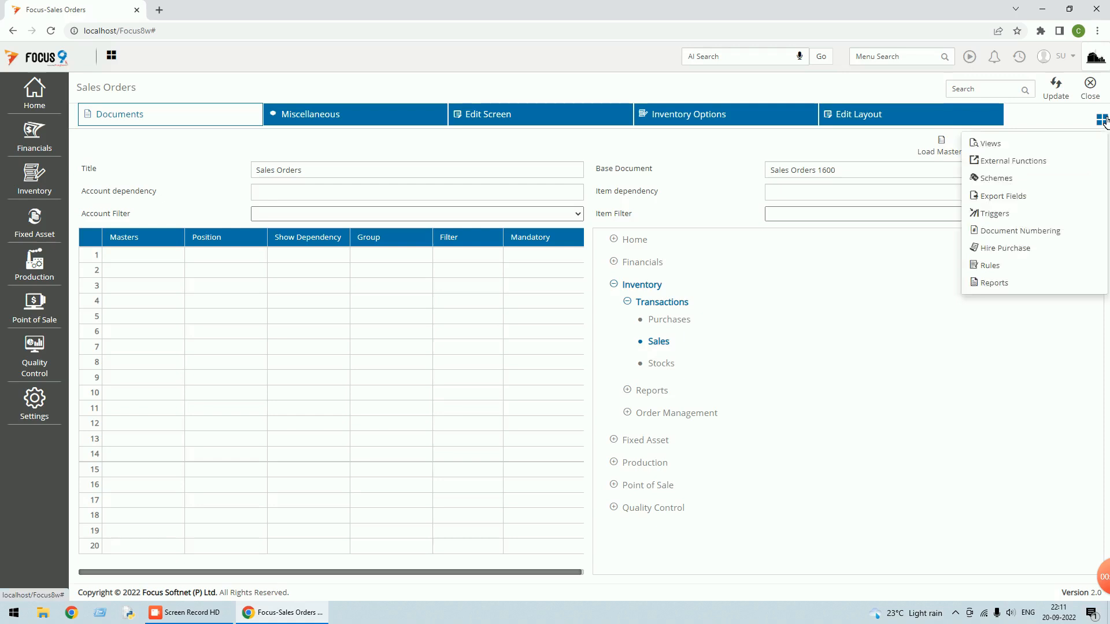
click(990, 266)
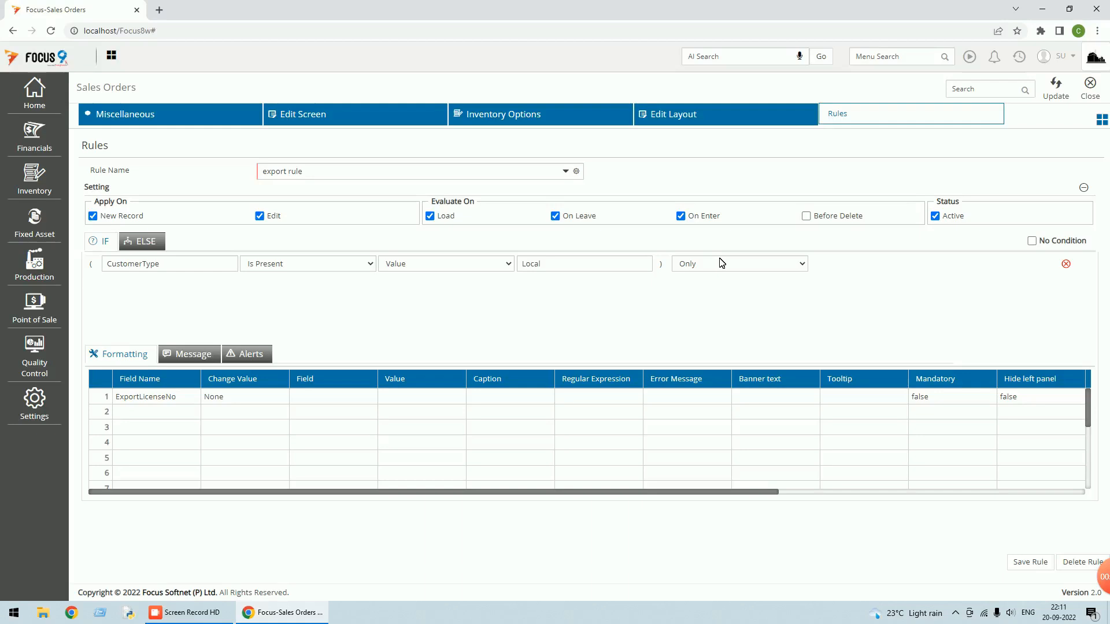
drag(306, 172, 250, 175)
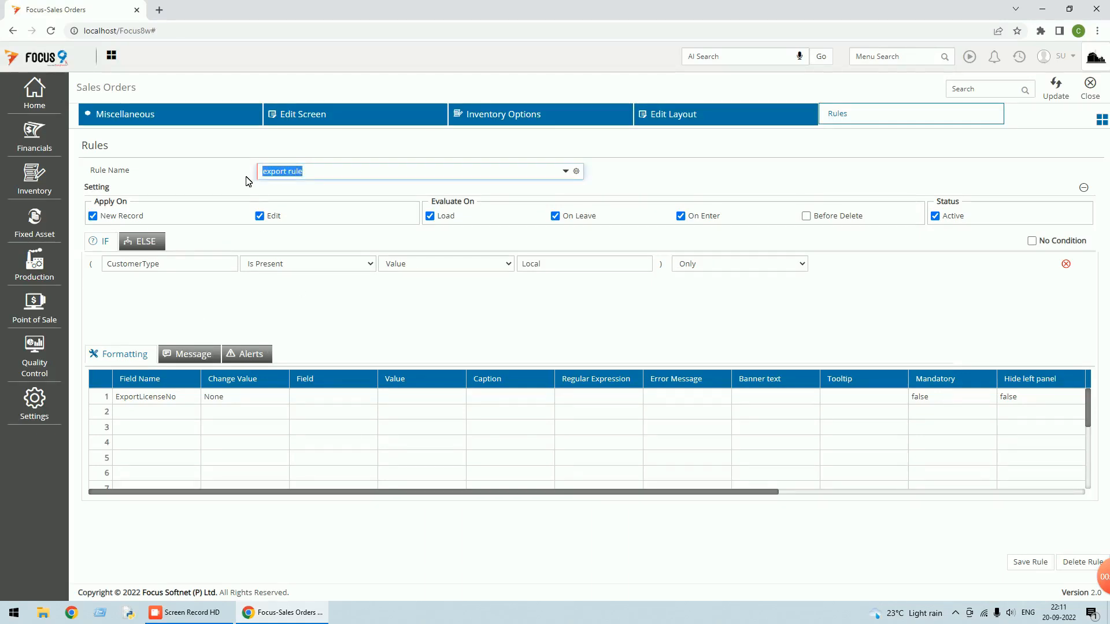
text(test_rule)
key(Tab)
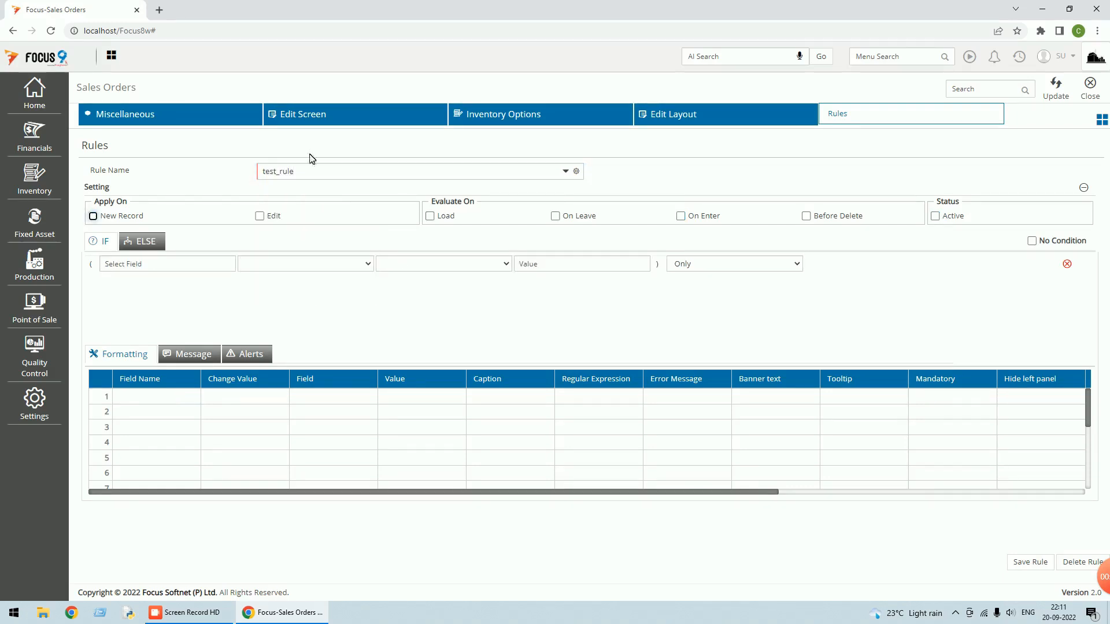
click(93, 216)
click(259, 216)
click(430, 216)
click(556, 217)
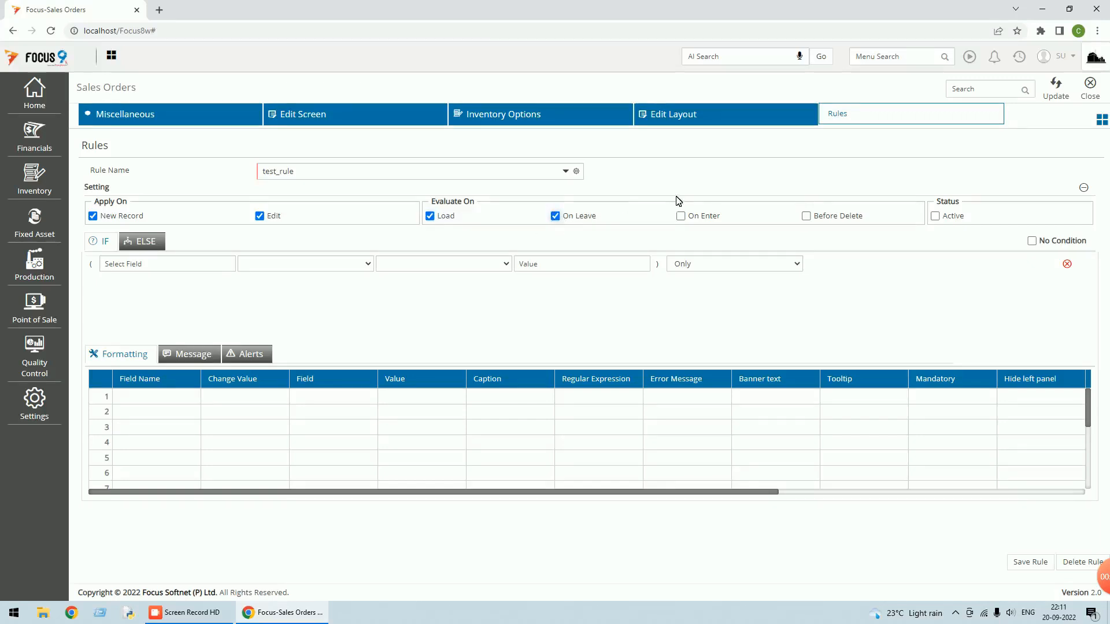
click(682, 217)
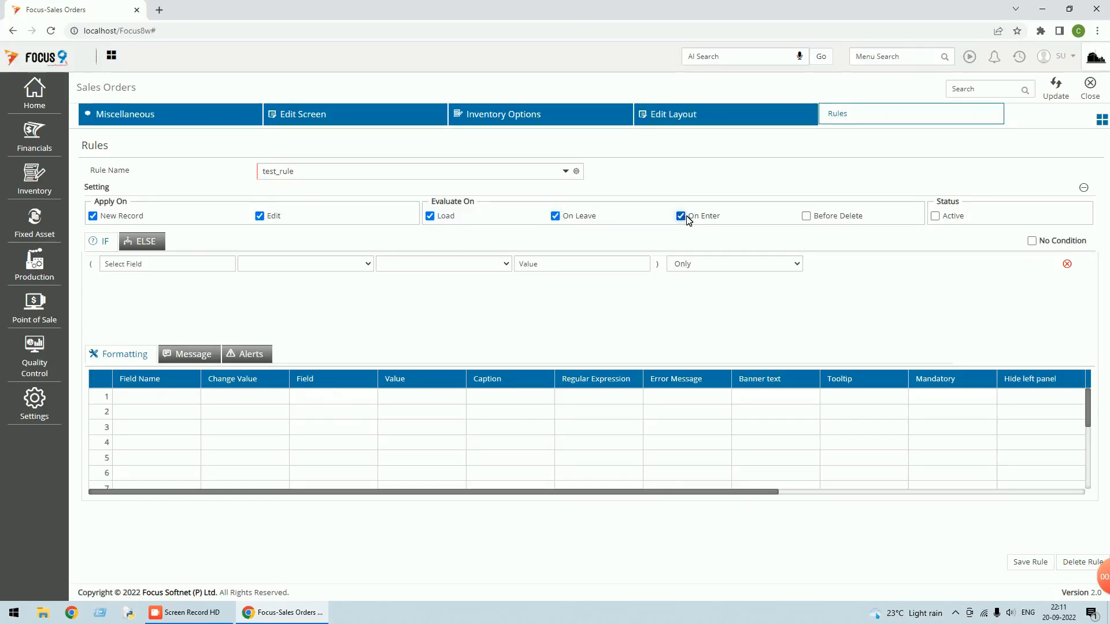
click(936, 217)
click(569, 174)
click(281, 206)
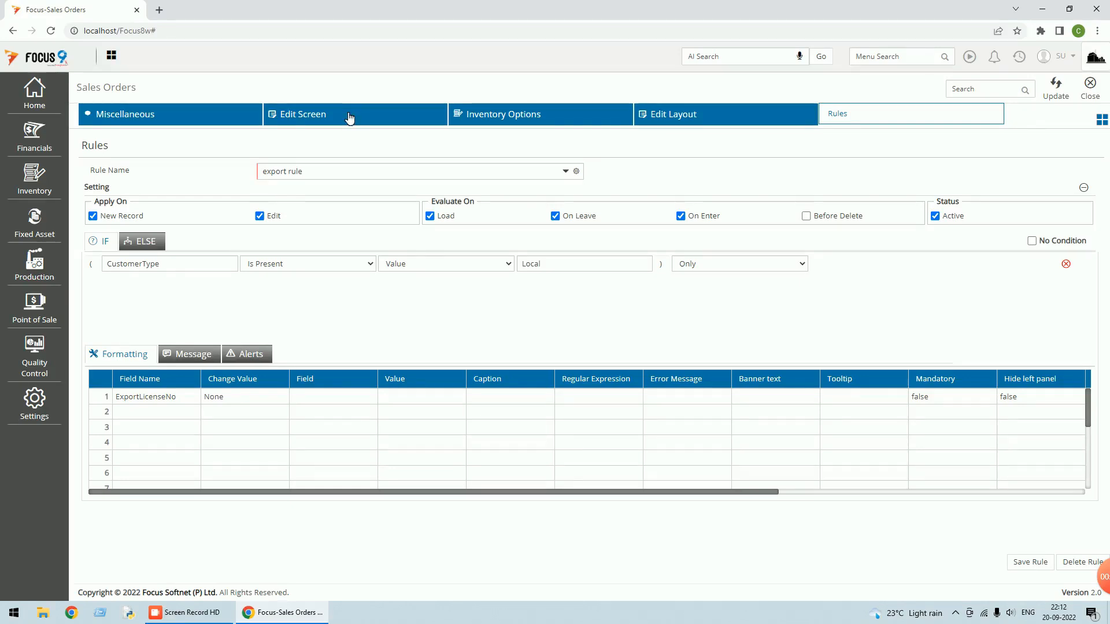
click(675, 115)
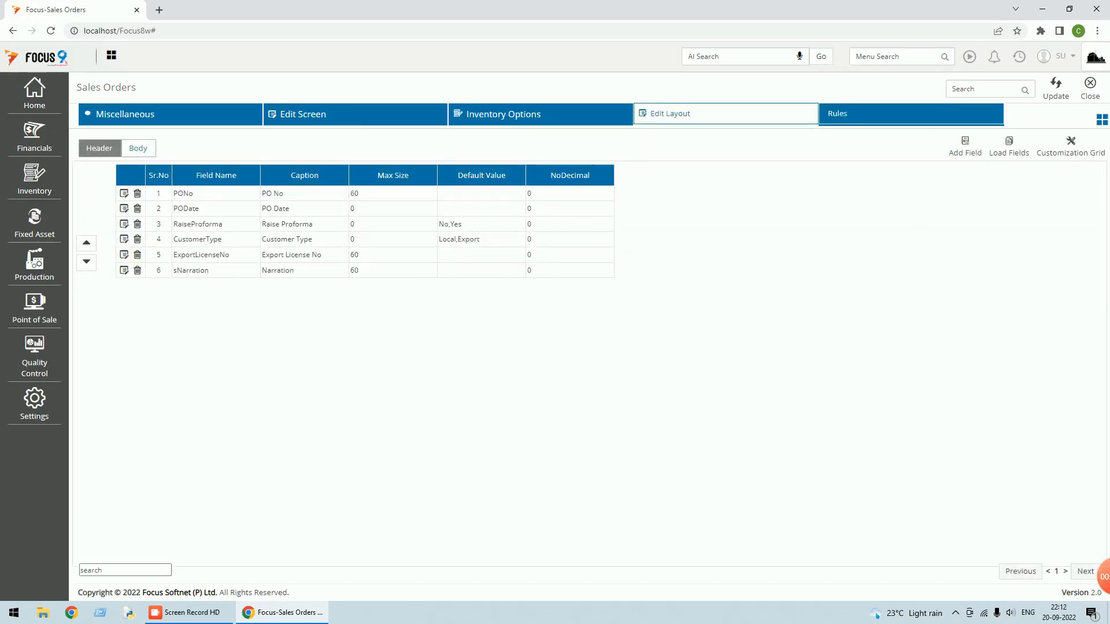
Review the CustomerType field details in the layout, then update and close the document settings
click(124, 239)
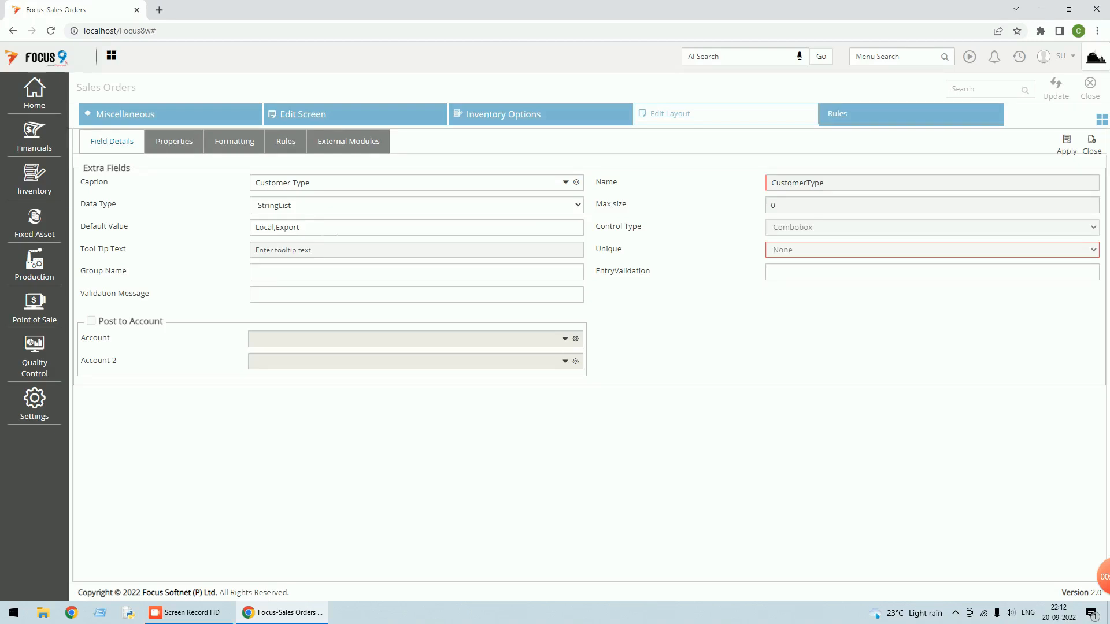
click(1092, 143)
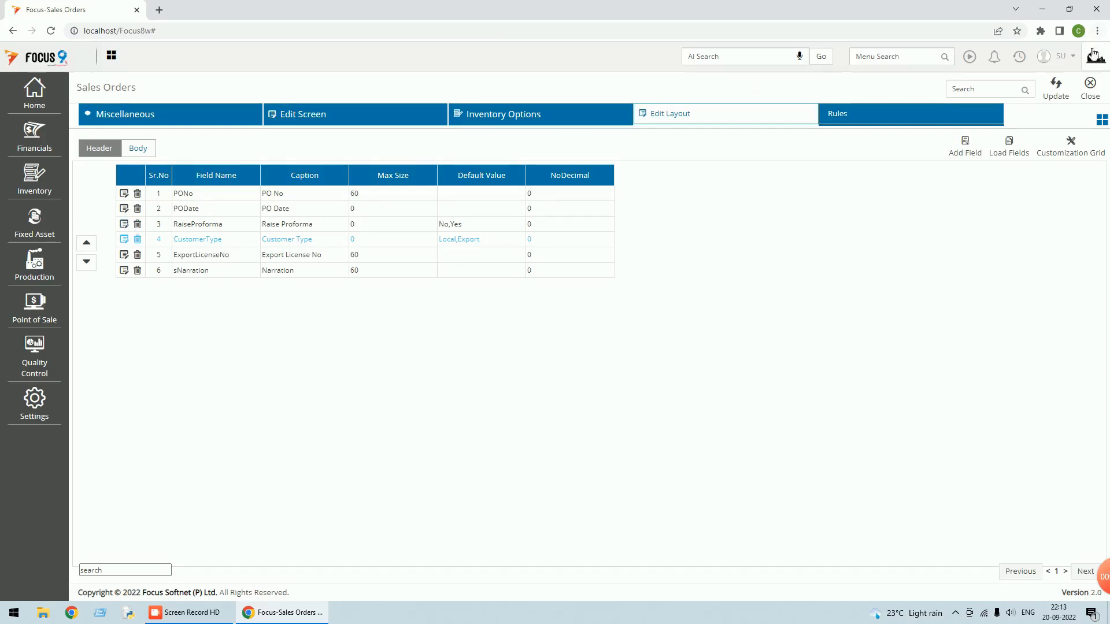
click(1057, 93)
click(1090, 91)
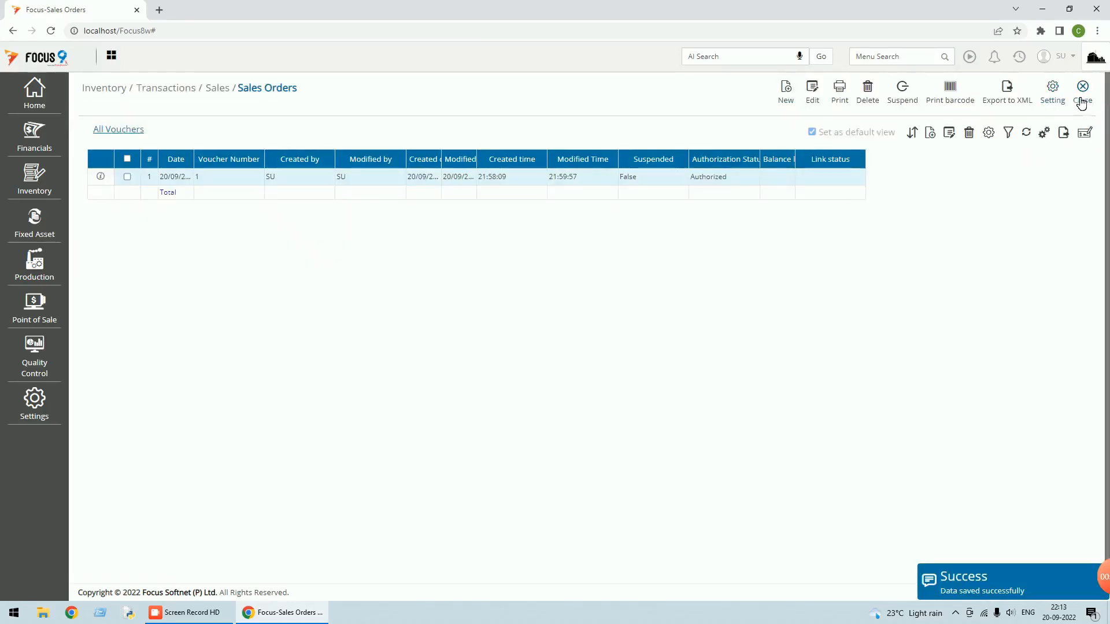
Start new sales order 2 and check its Customer Type choices, keeping Local
click(788, 98)
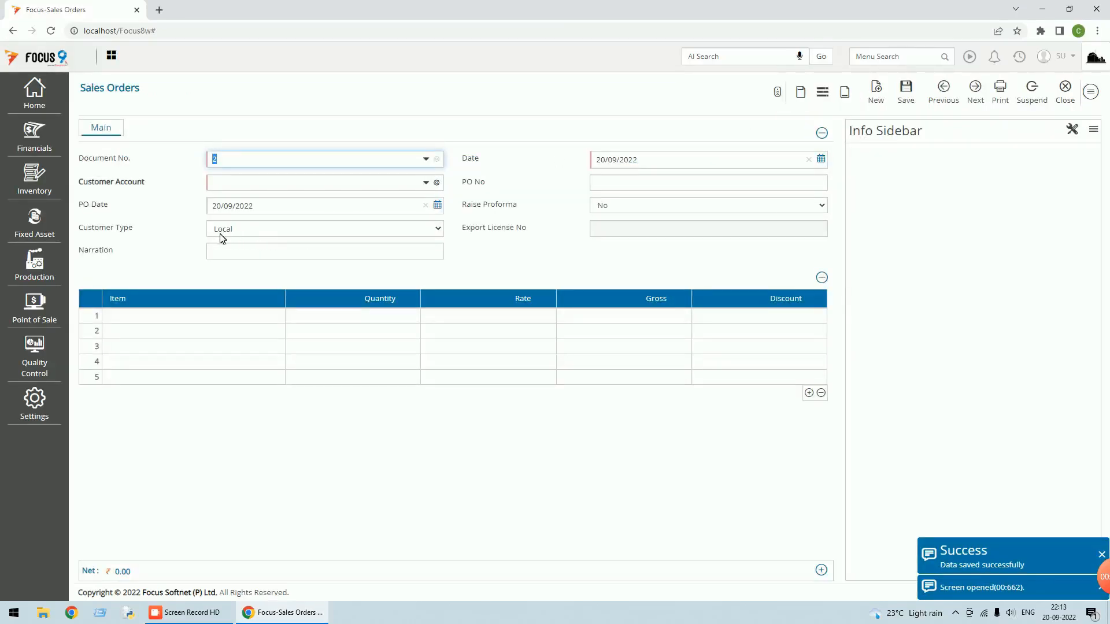
click(441, 229)
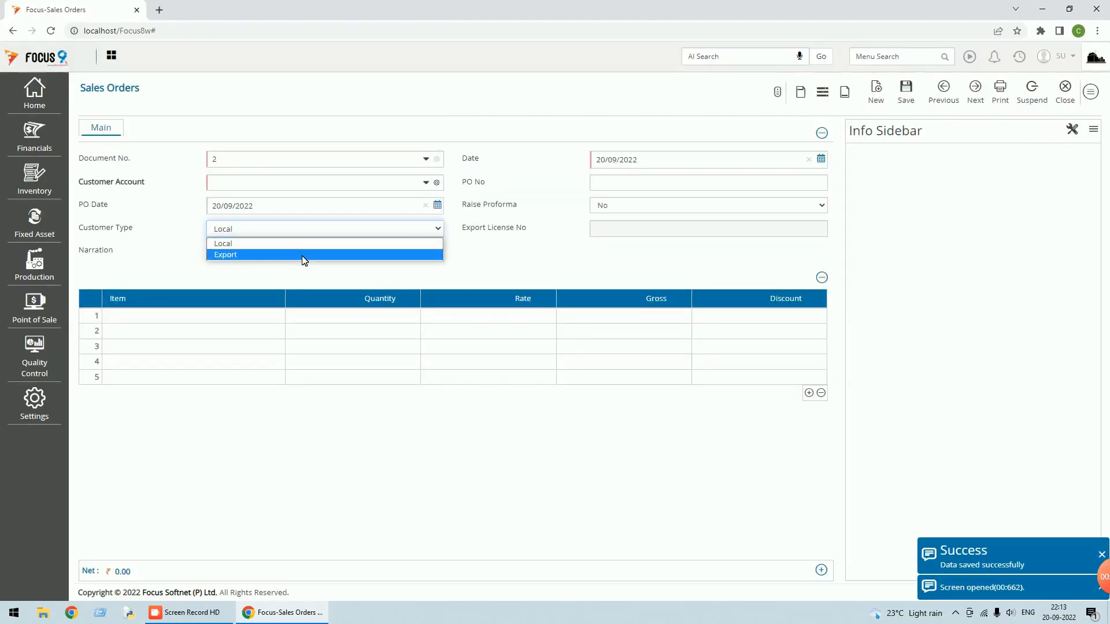
click(1072, 123)
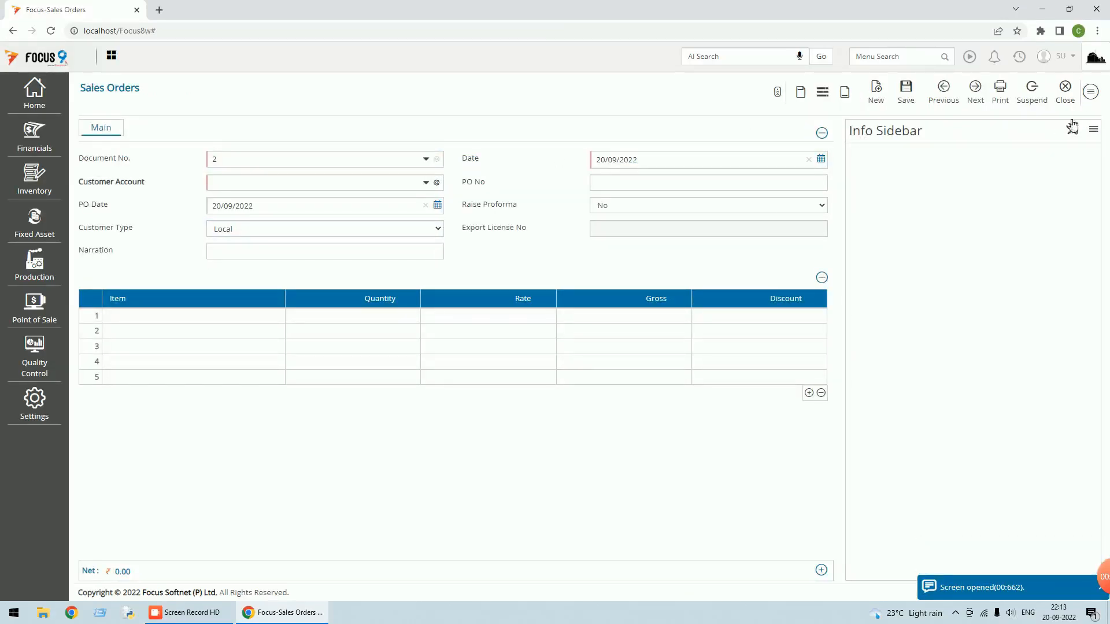
Reopen the Sales Orders document settings and its customisation list
click(1091, 96)
click(1027, 283)
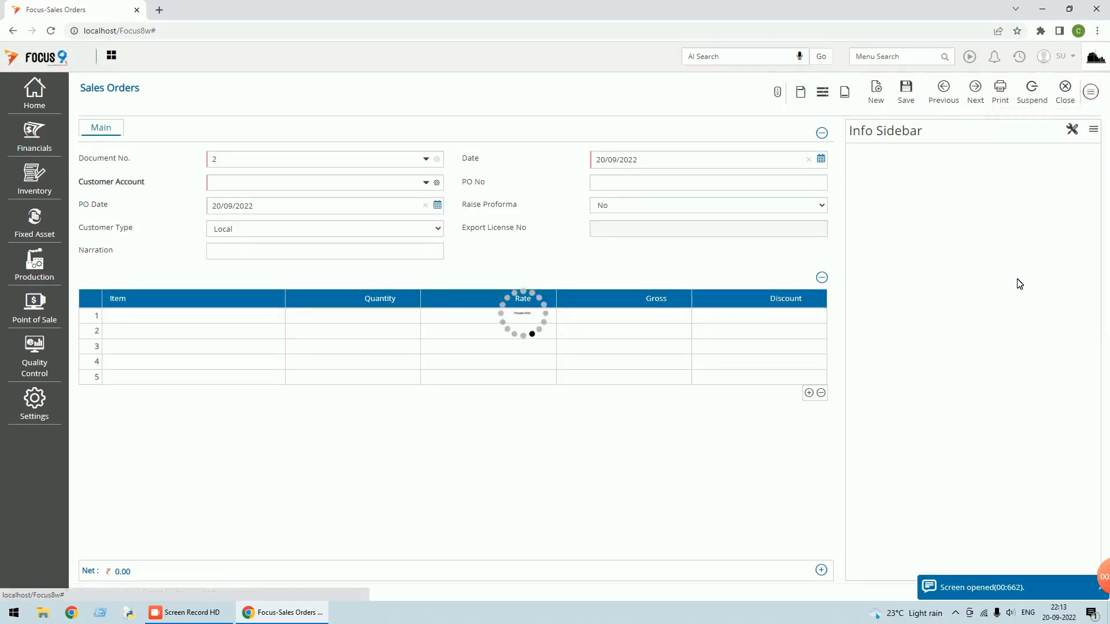
click(1102, 120)
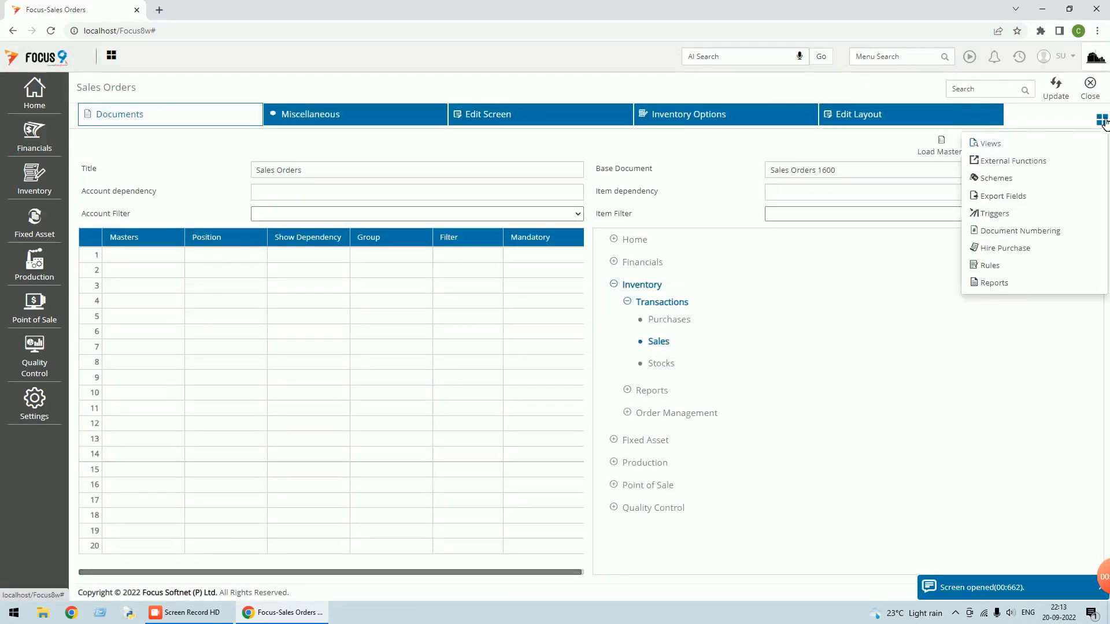
Set the export rule's IF to CustomerType Is Present Value Local and disable ExportLicenseNo
click(988, 266)
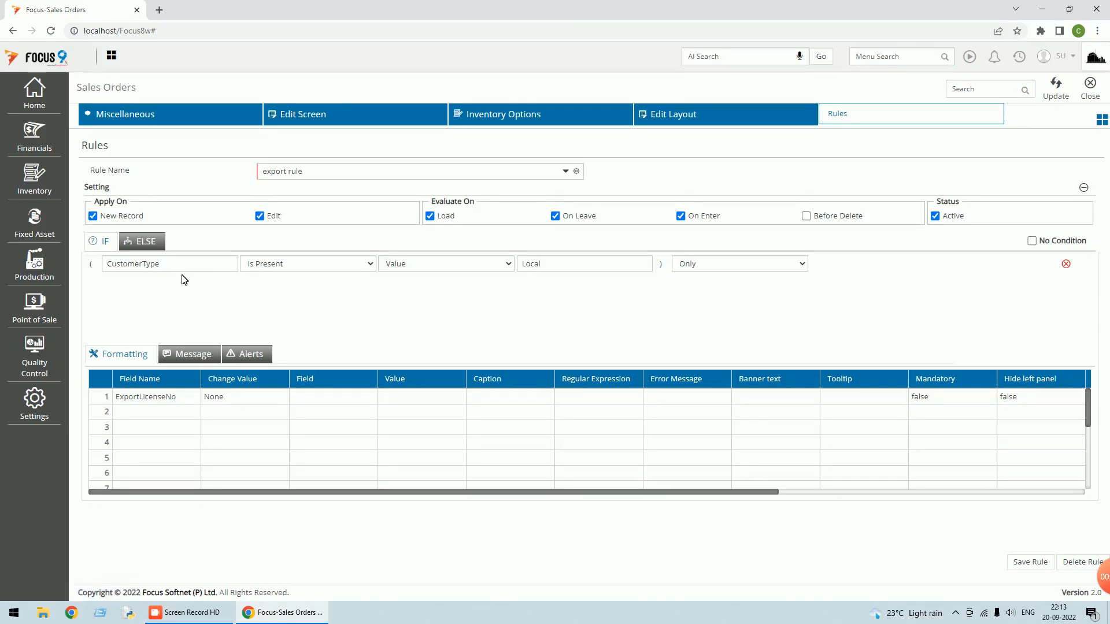
click(370, 264)
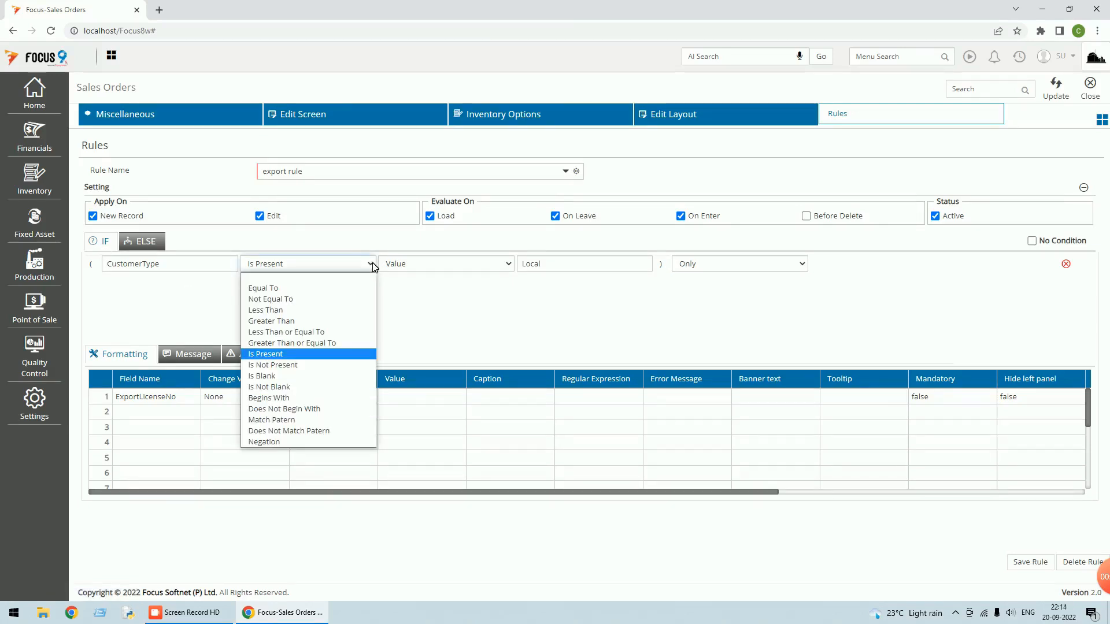
click(292, 355)
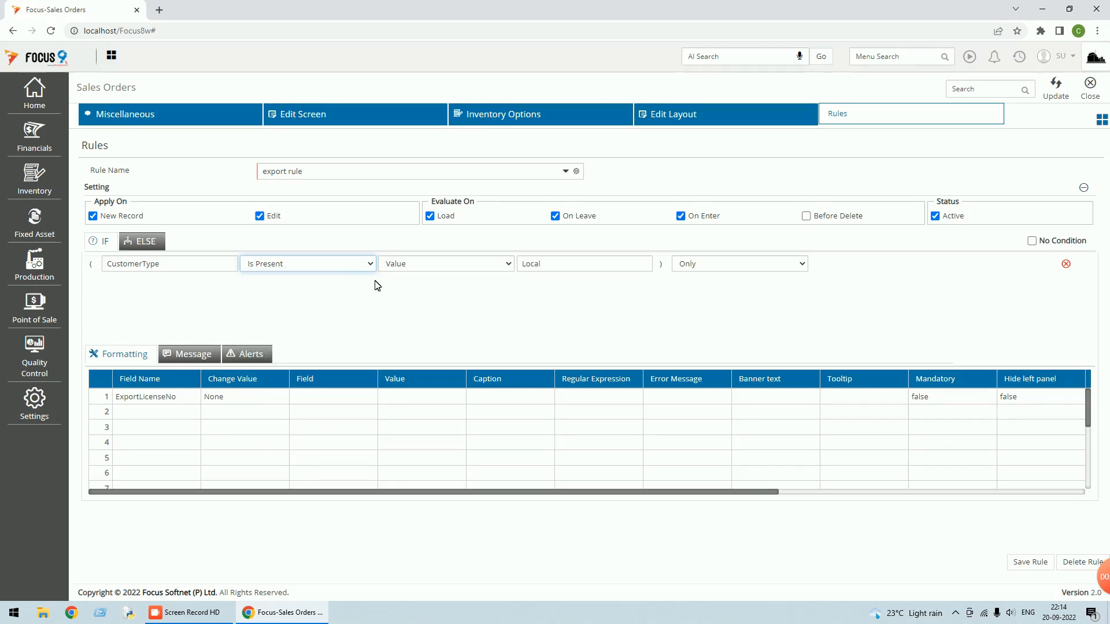
click(491, 267)
click(430, 299)
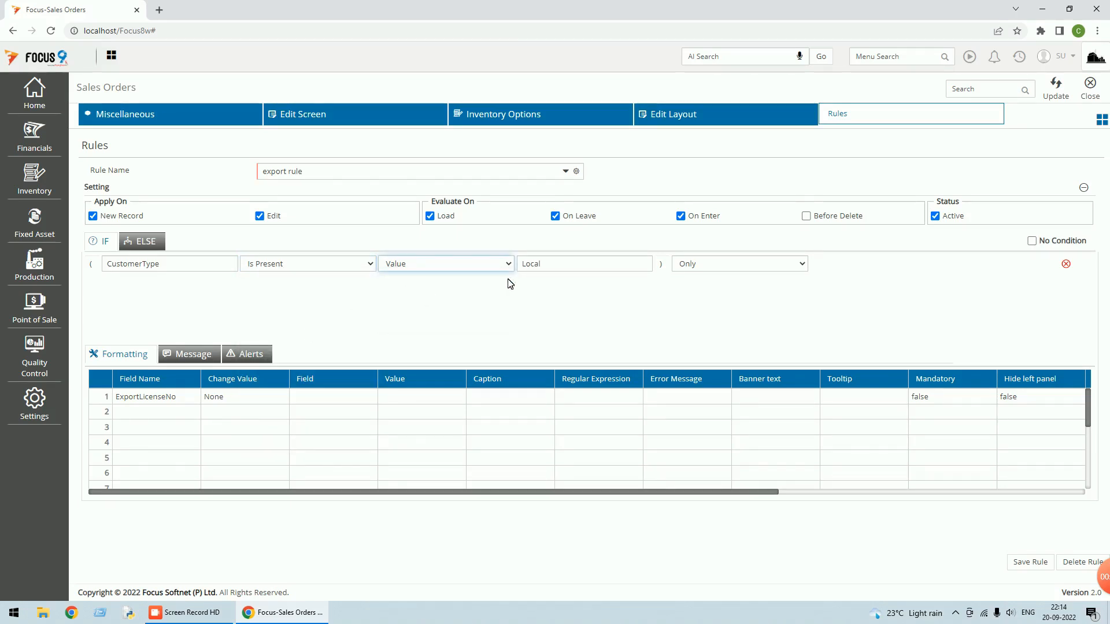
click(651, 264)
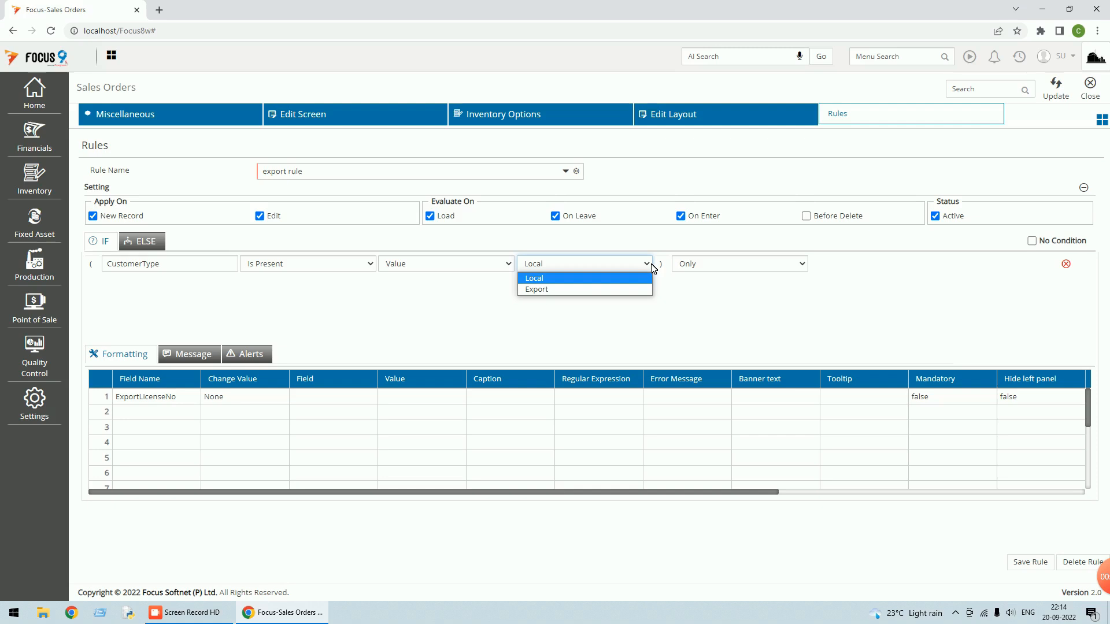
click(566, 279)
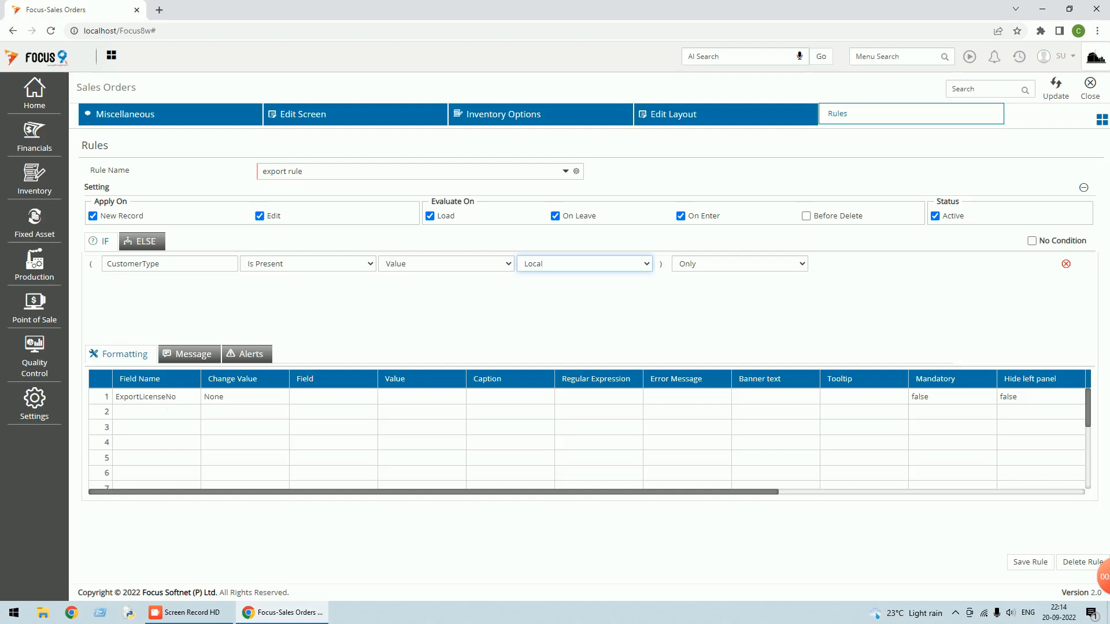
drag(678, 495, 935, 467)
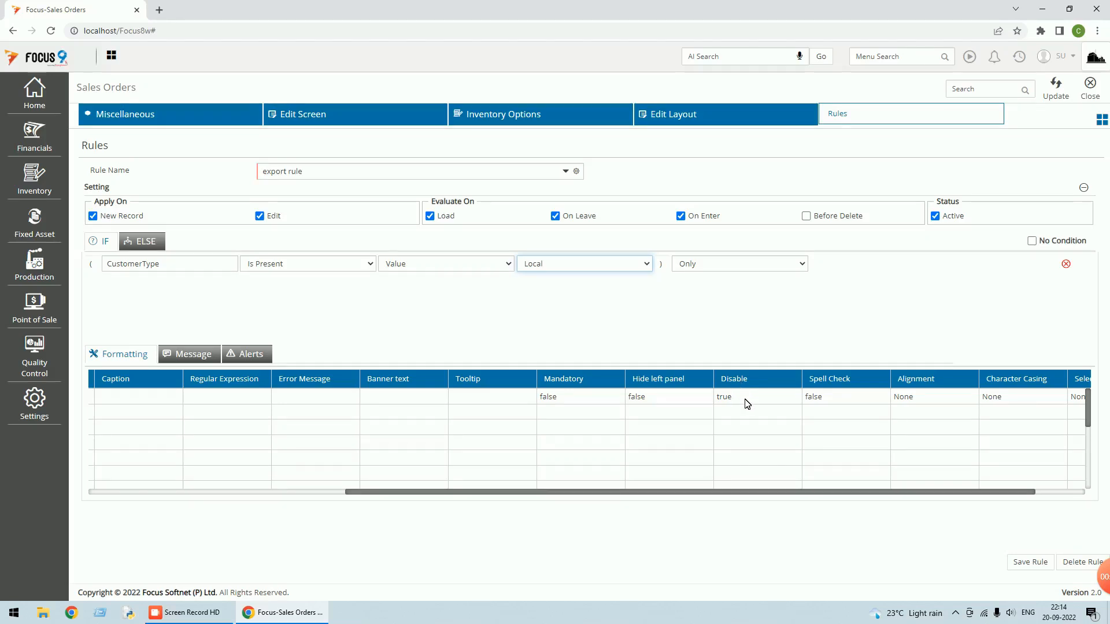
Make ExportLicenseNo mandatory in the ELSE case, then save and reload the export rule
click(149, 245)
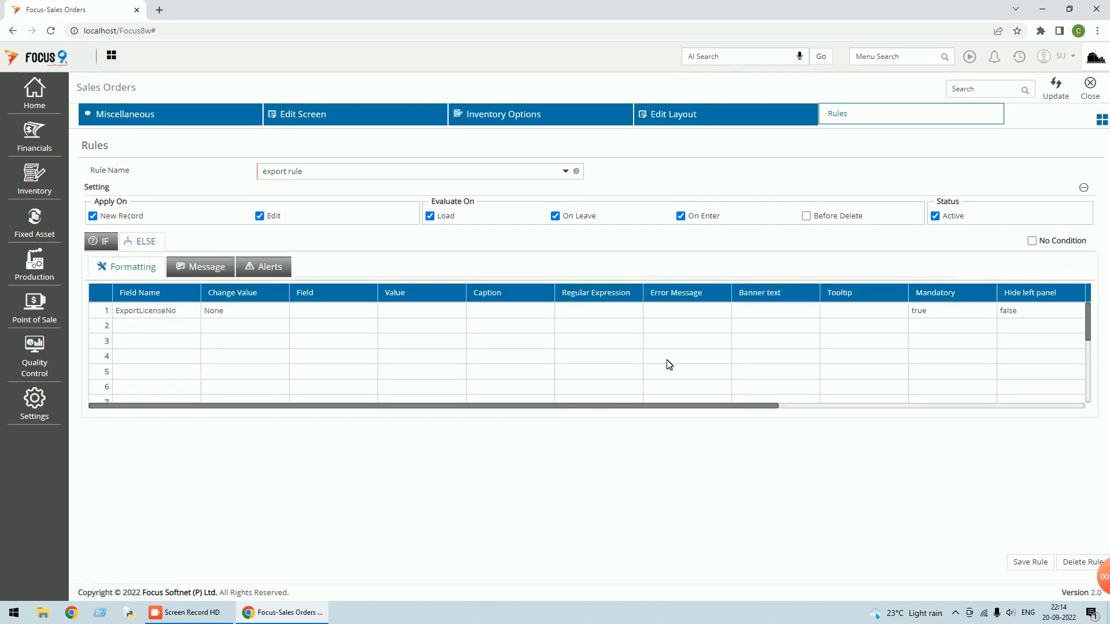
drag(643, 407, 828, 410)
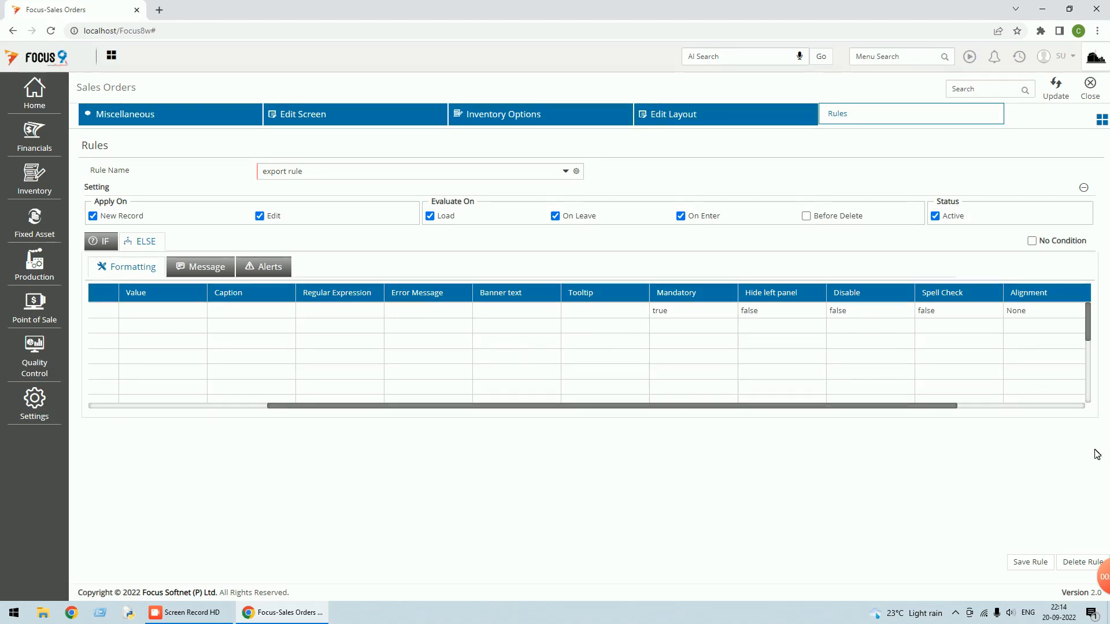
click(1032, 563)
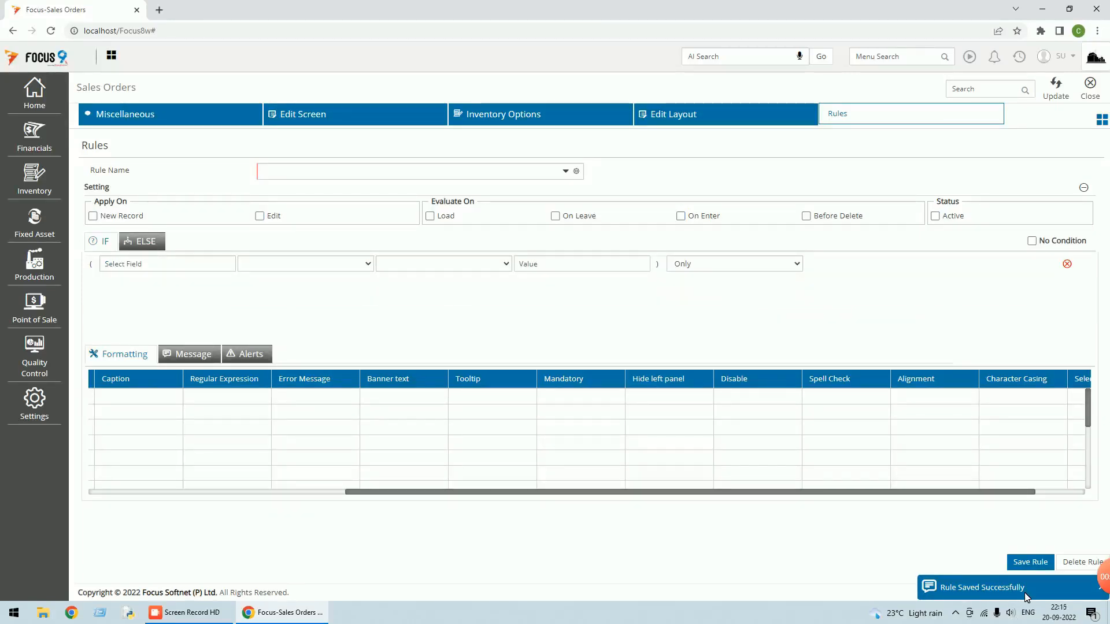
click(565, 172)
Reload the export rule, apply it with Update, and close the Sales Orders screens
click(318, 203)
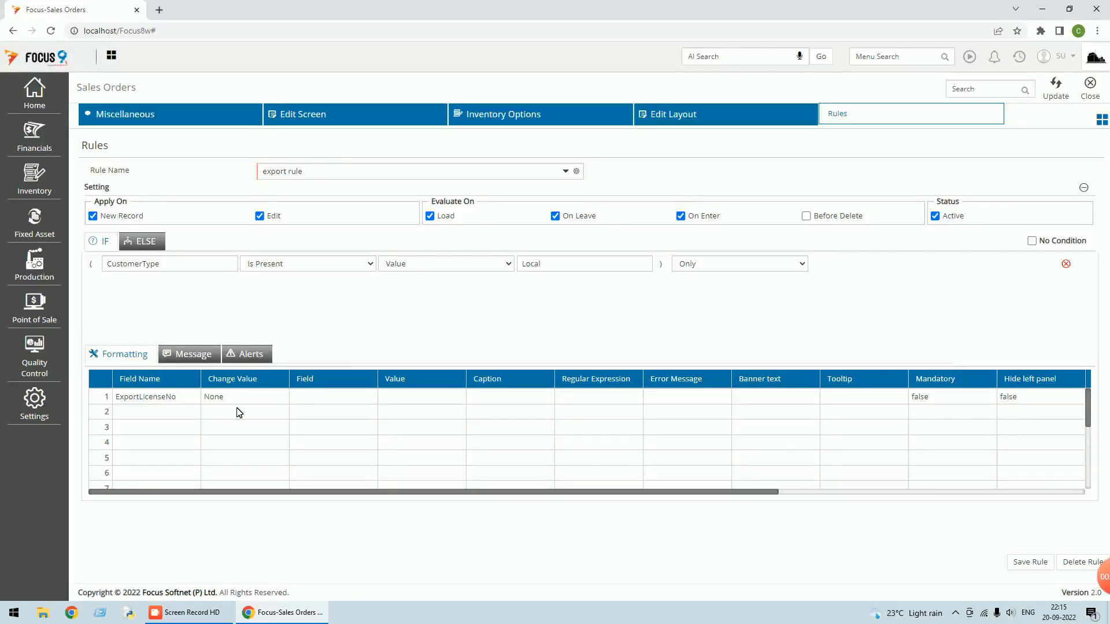
click(1058, 92)
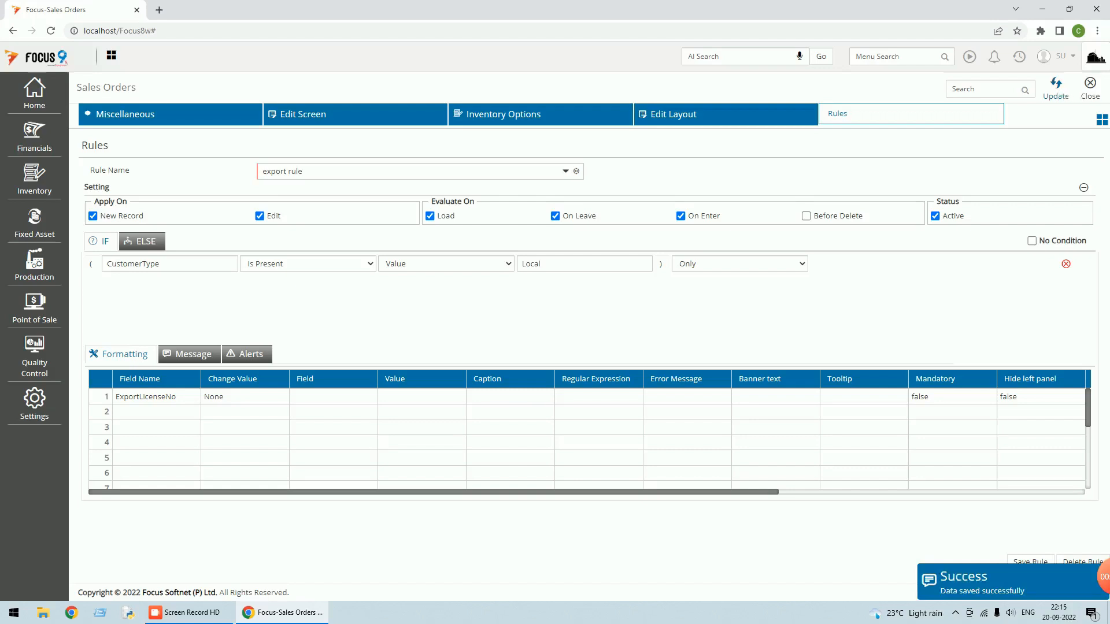
click(1093, 96)
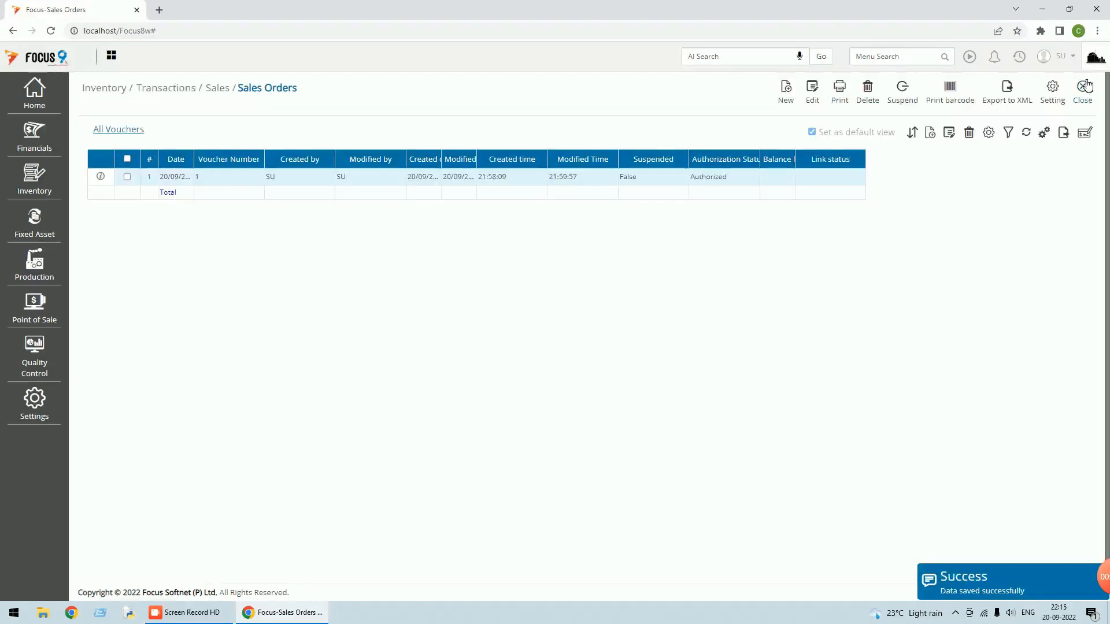
click(1085, 97)
Log out, sign back in, and return to Sales Orders from the recent screens
click(1069, 57)
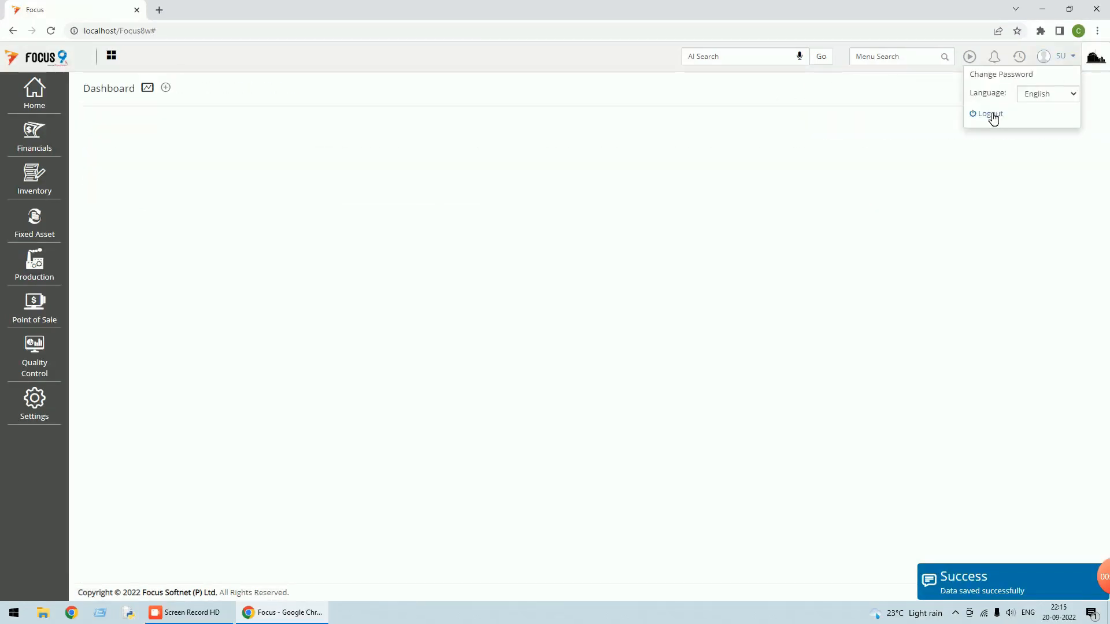
click(993, 114)
text(s)
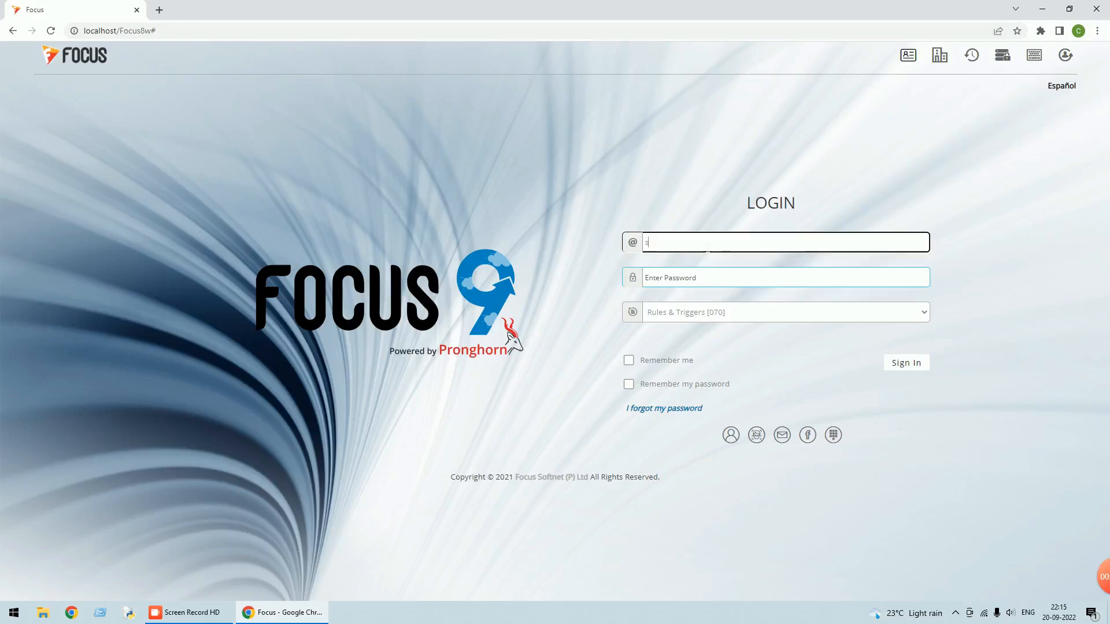
key(Tab)
text(s)
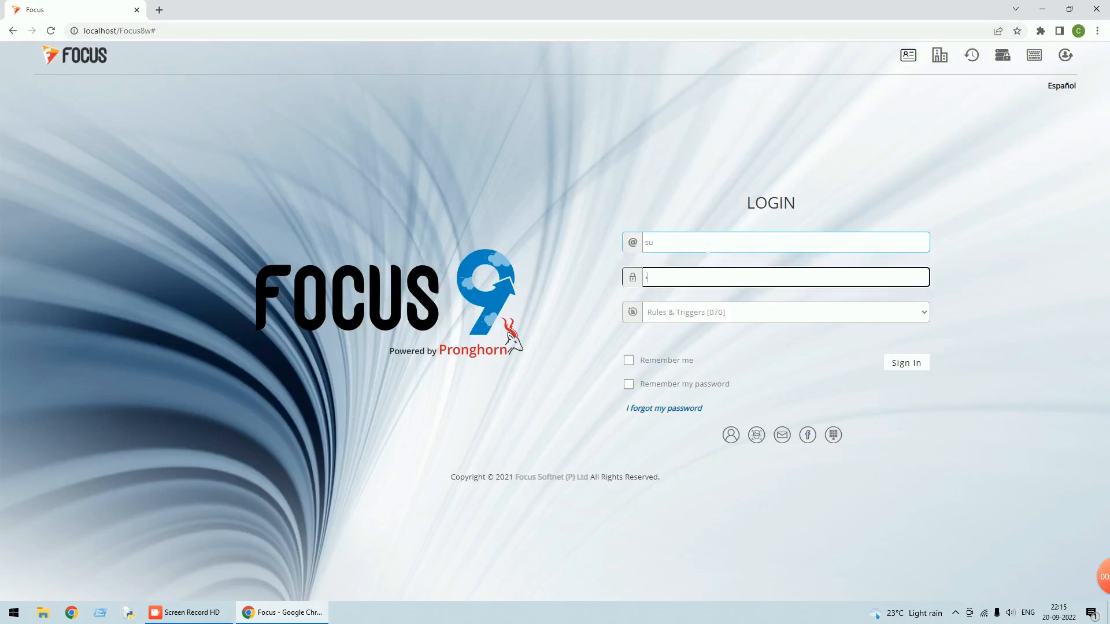
click(894, 362)
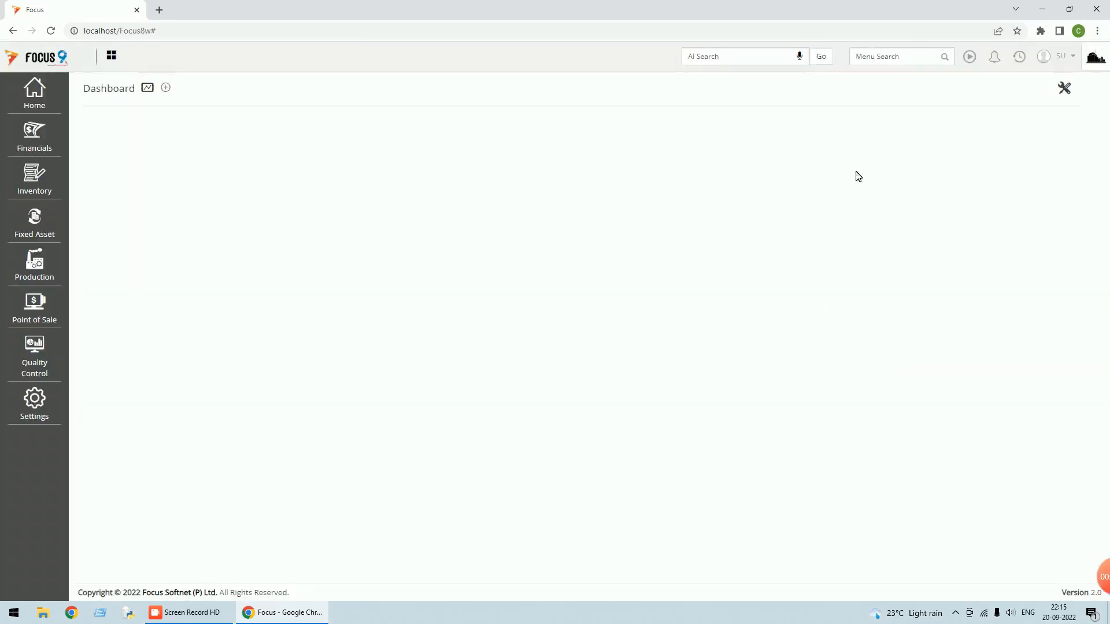
click(1020, 57)
click(955, 81)
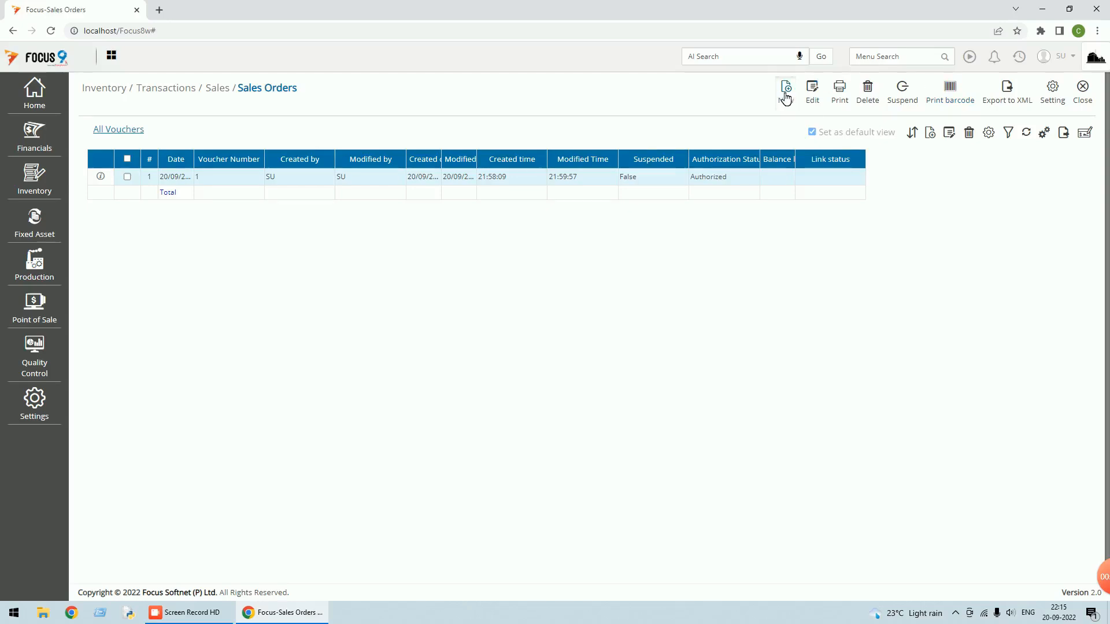
Start a new sales order for Customer B with PO No 1234 dated 19/09/2022
click(786, 92)
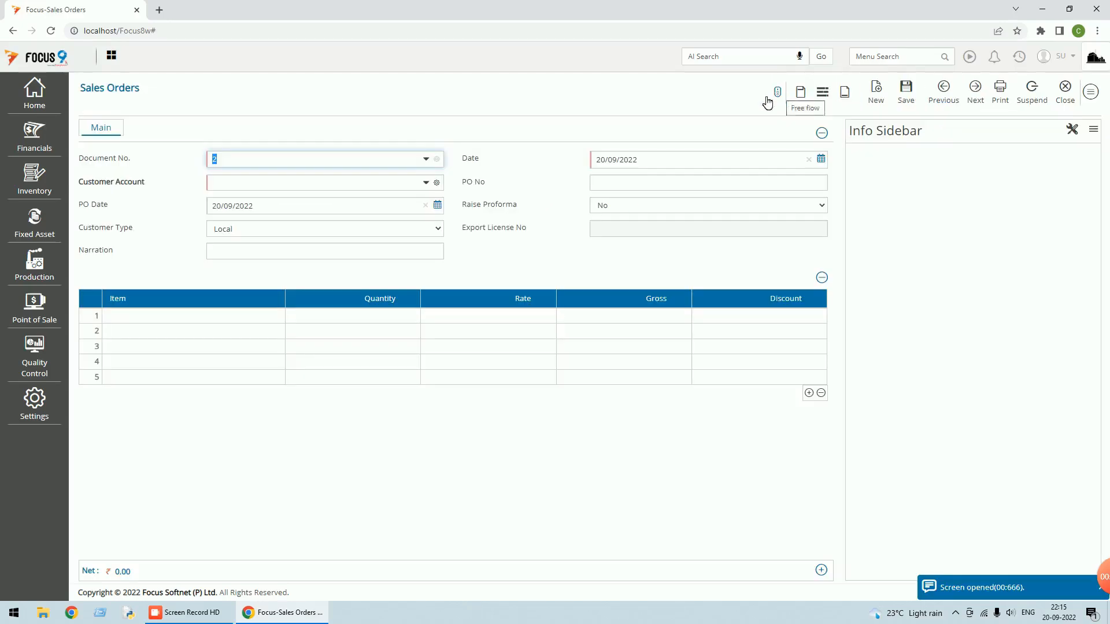
click(329, 182)
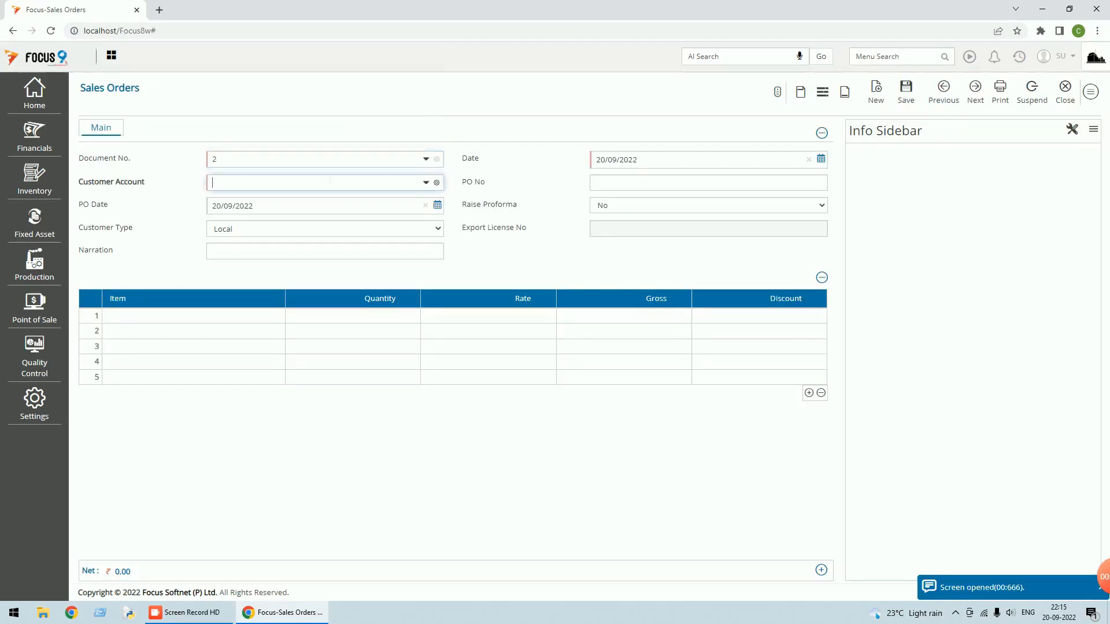
text(cus)
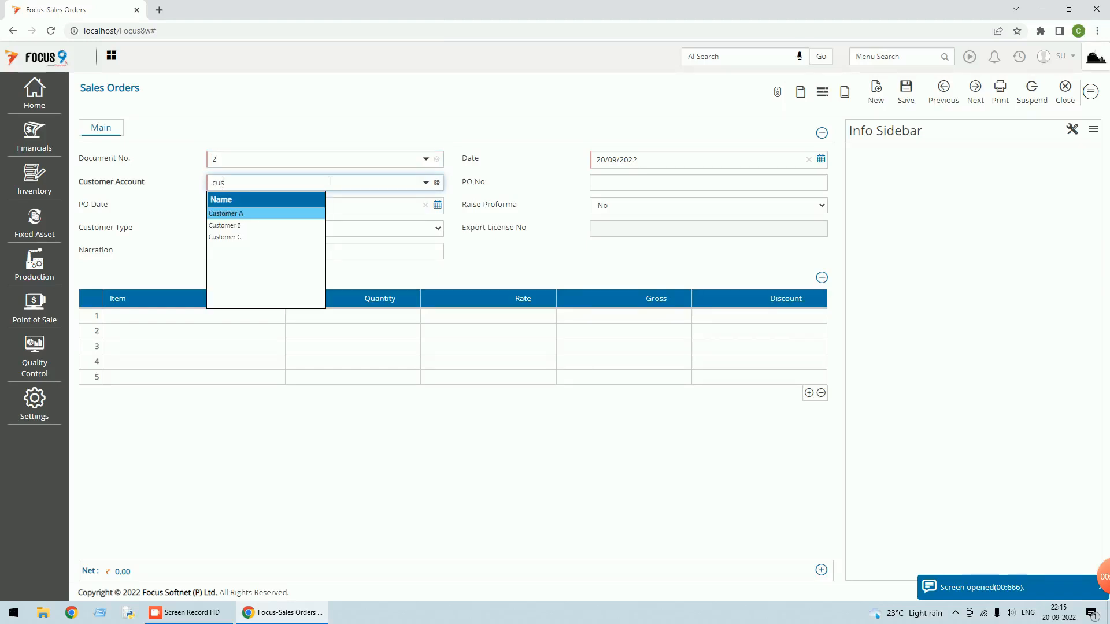
key(Down)
key(Return)
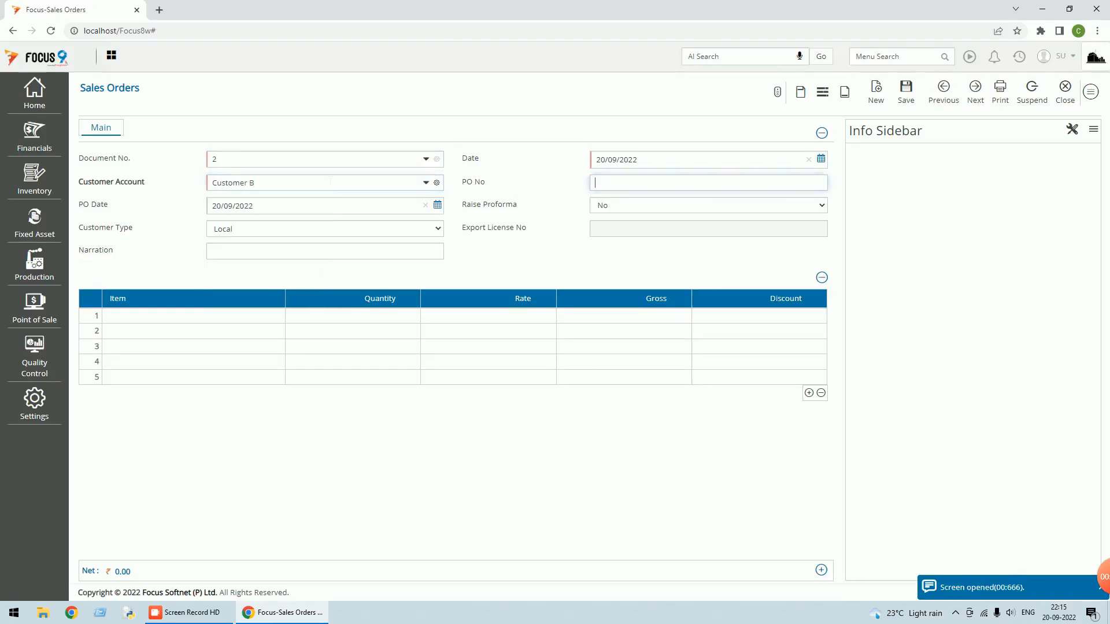
text(1234)
key(Tab)
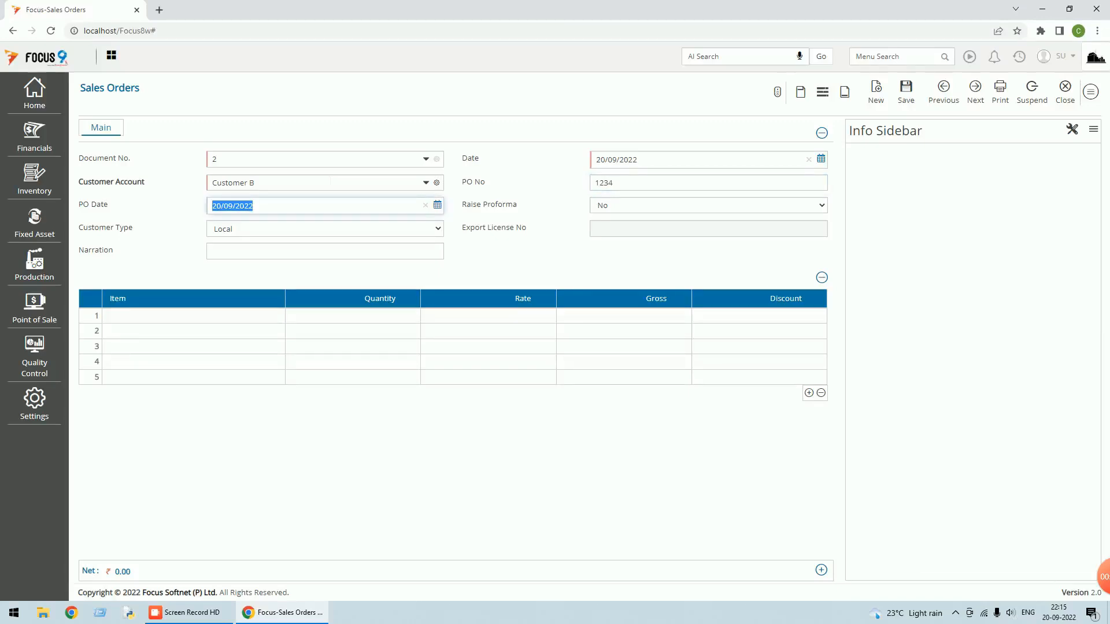
click(437, 205)
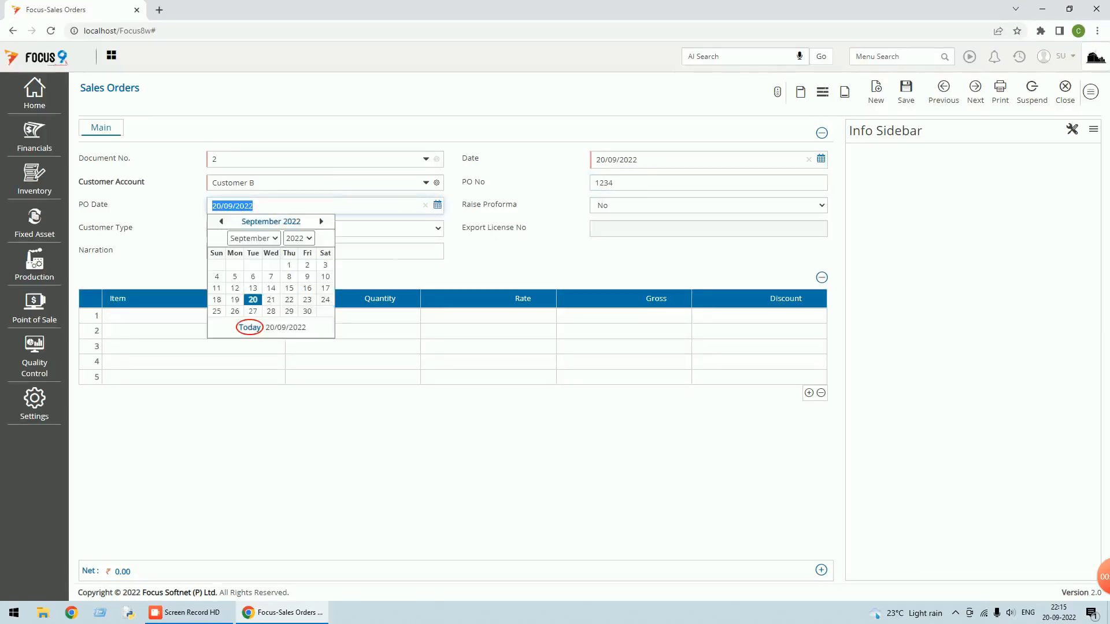
click(235, 299)
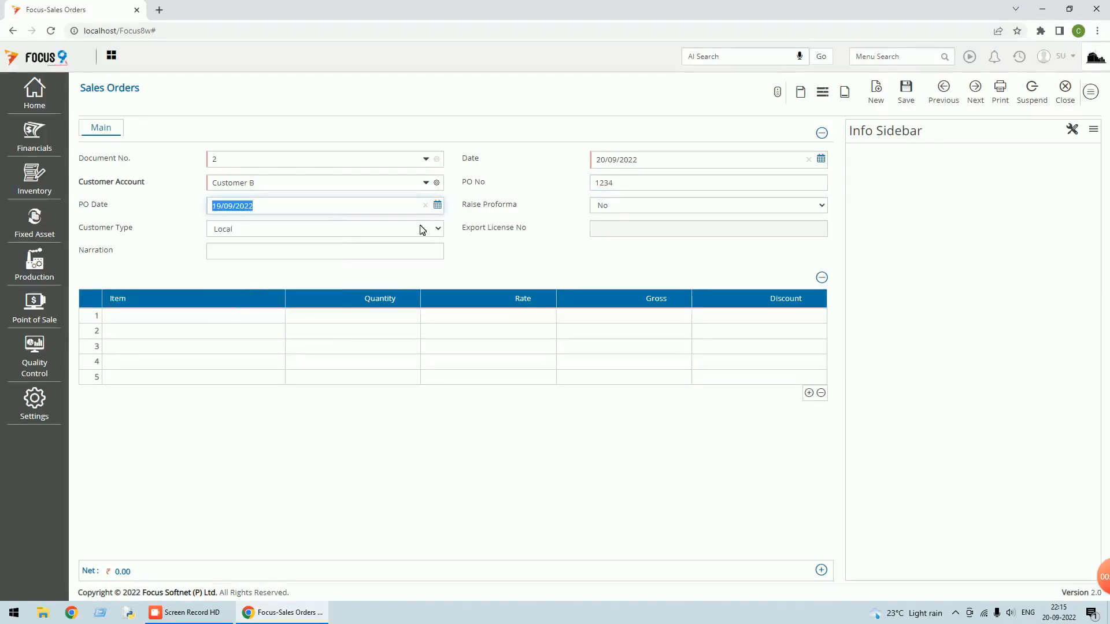
Leave Raise Proforma at No and add the test item on the first line
click(635, 207)
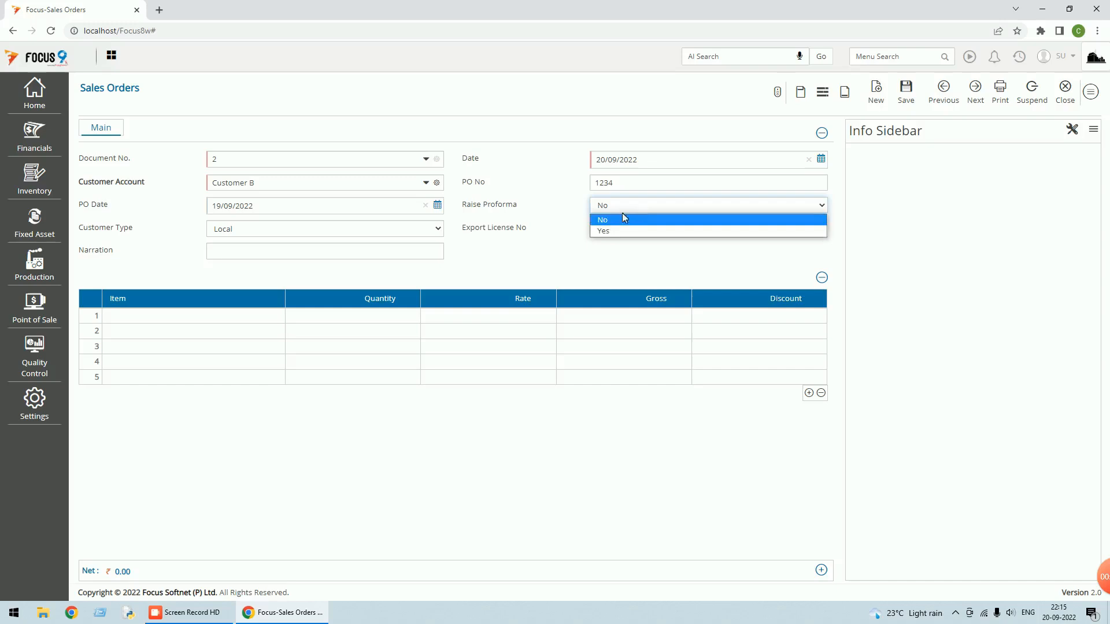
click(619, 225)
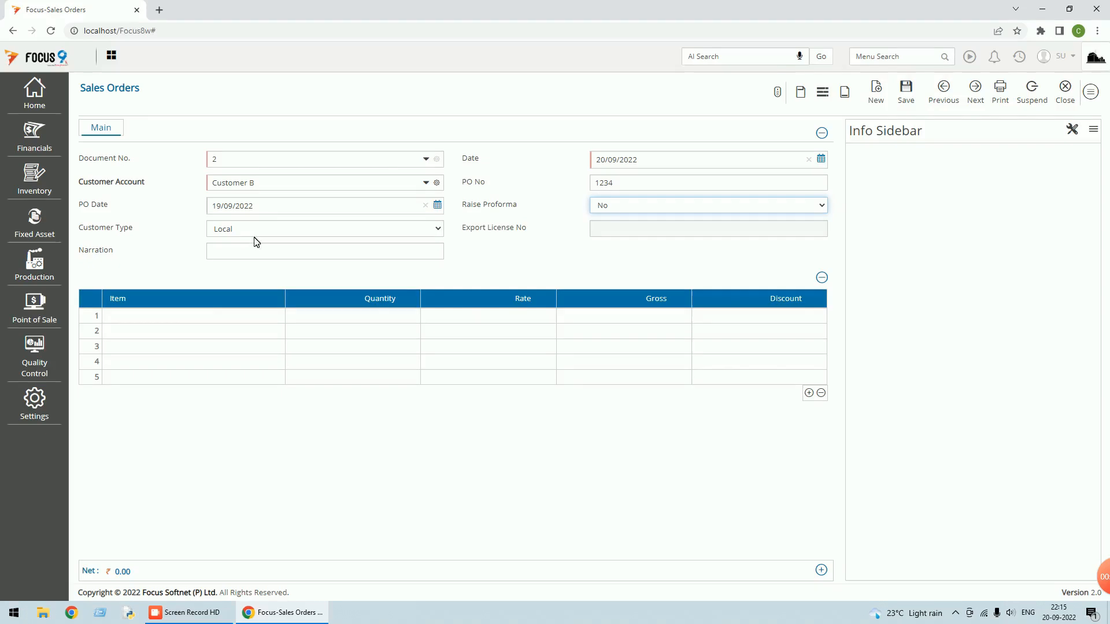
click(212, 316)
click(213, 316)
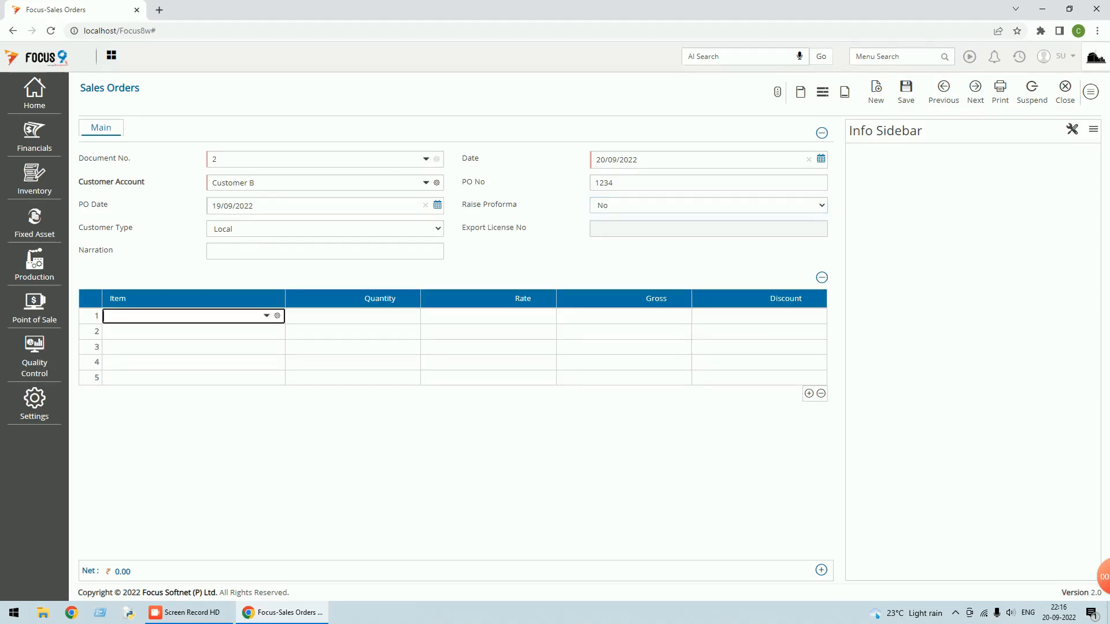
key(Return)
key(Return)
text(12)
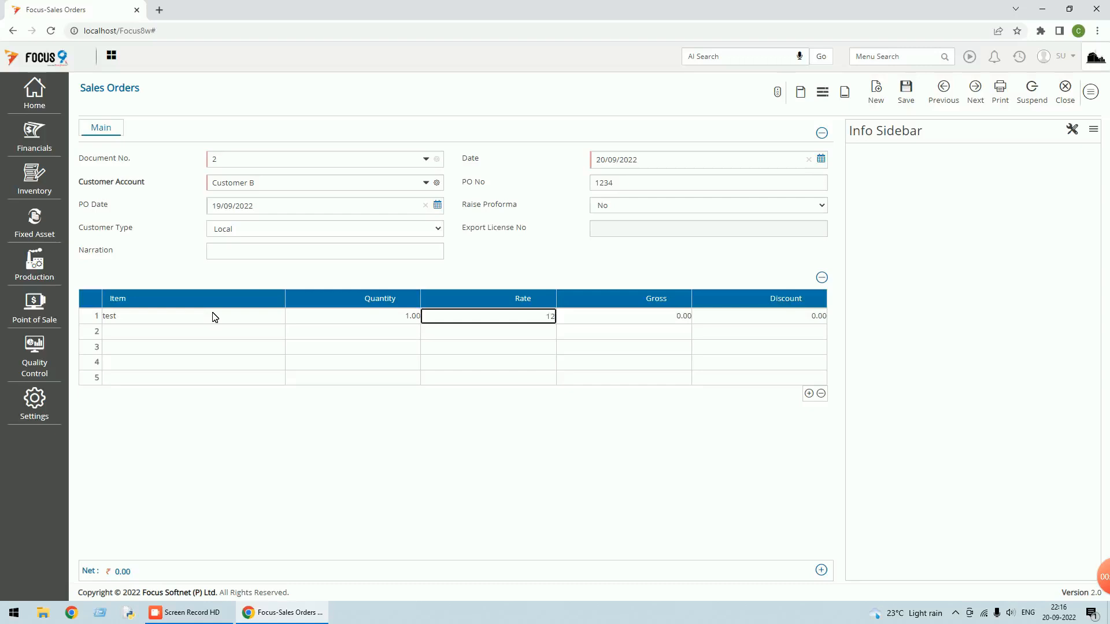
key(Return)
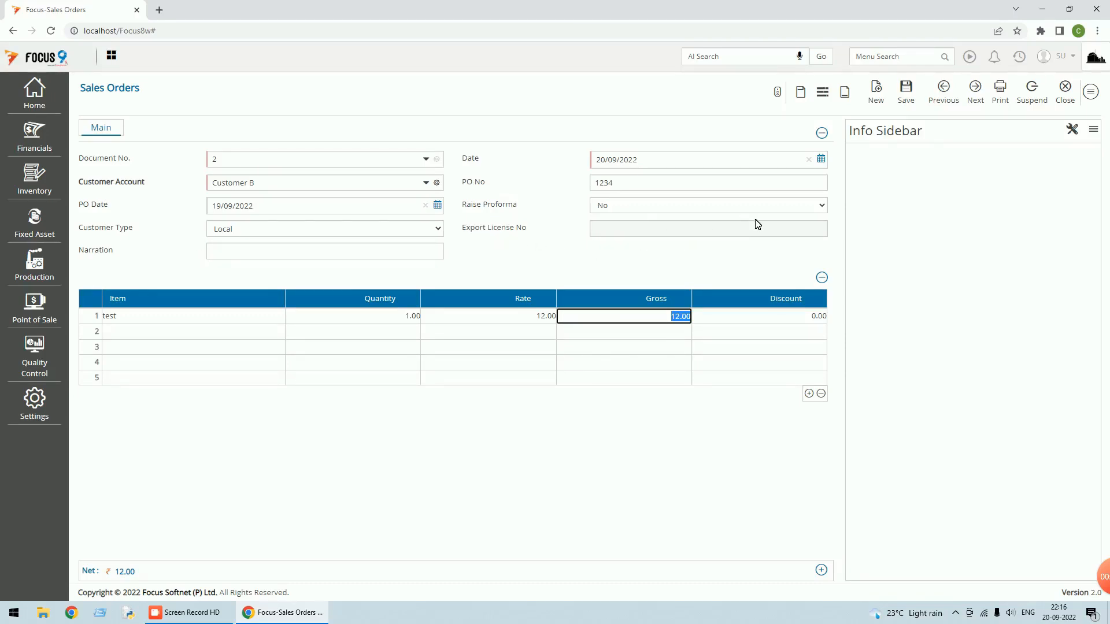
Set Customer Type to Export, enter licence EXP/001/1234, and save the order
click(438, 230)
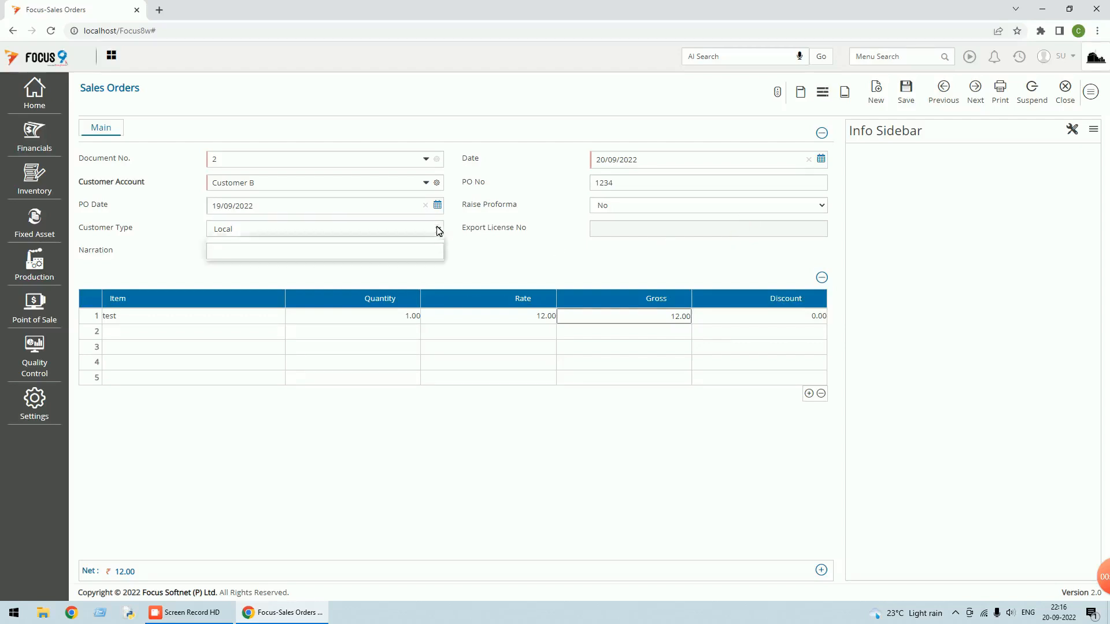
click(345, 251)
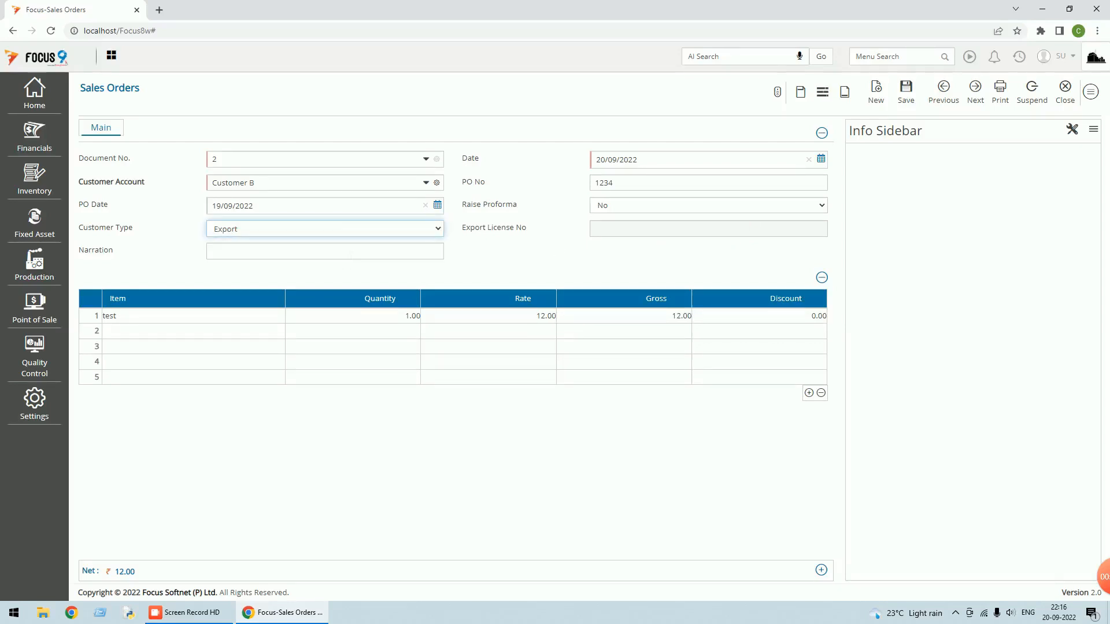
click(350, 255)
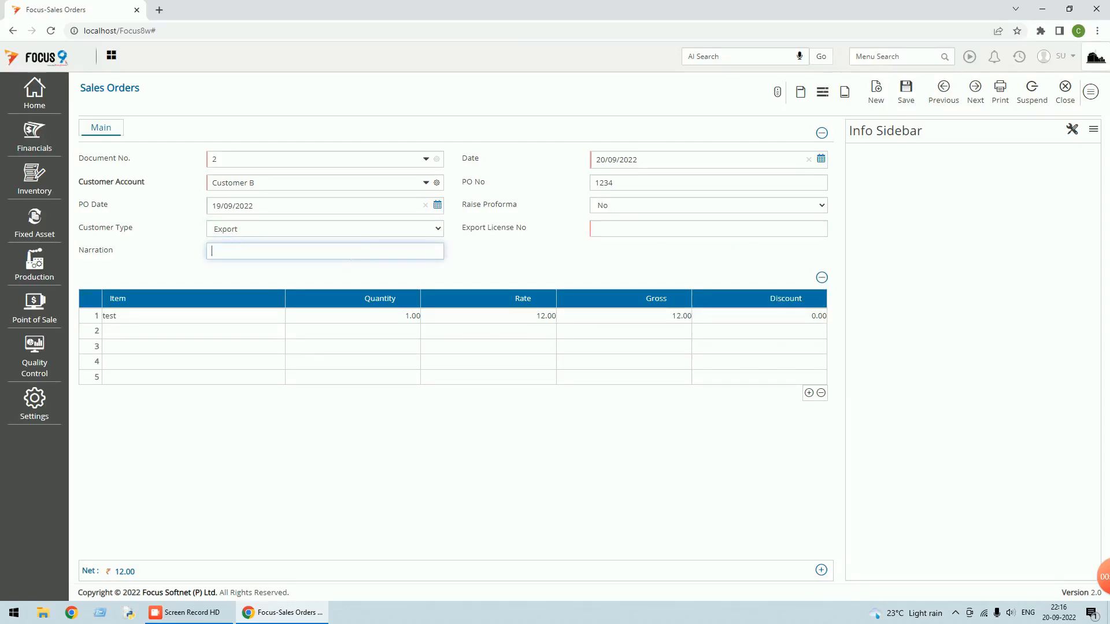
click(629, 226)
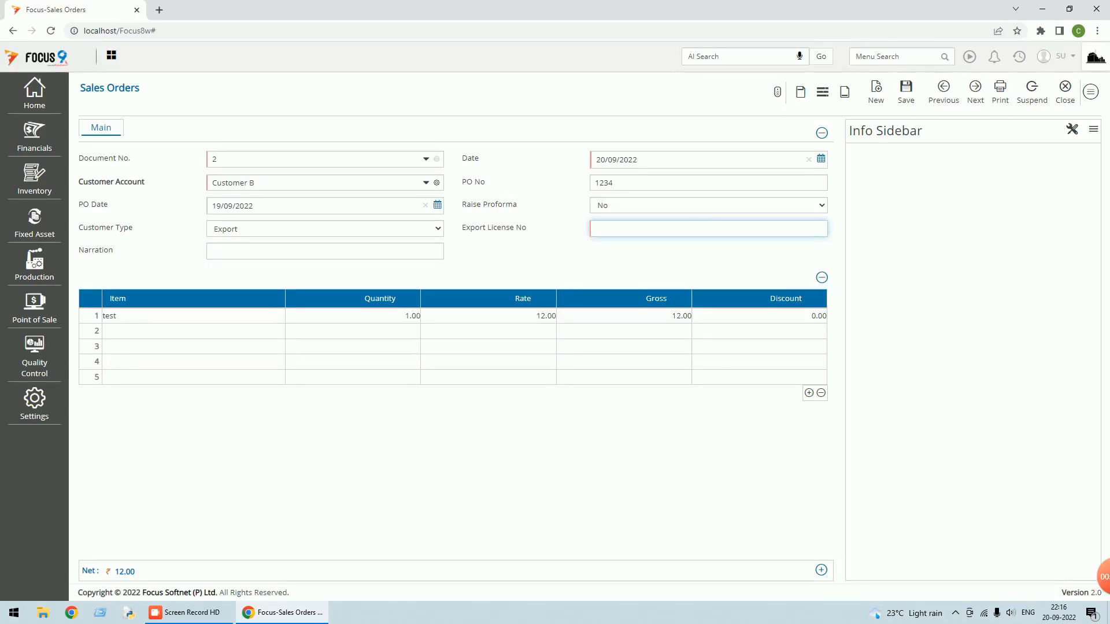
drag(581, 218, 598, 250)
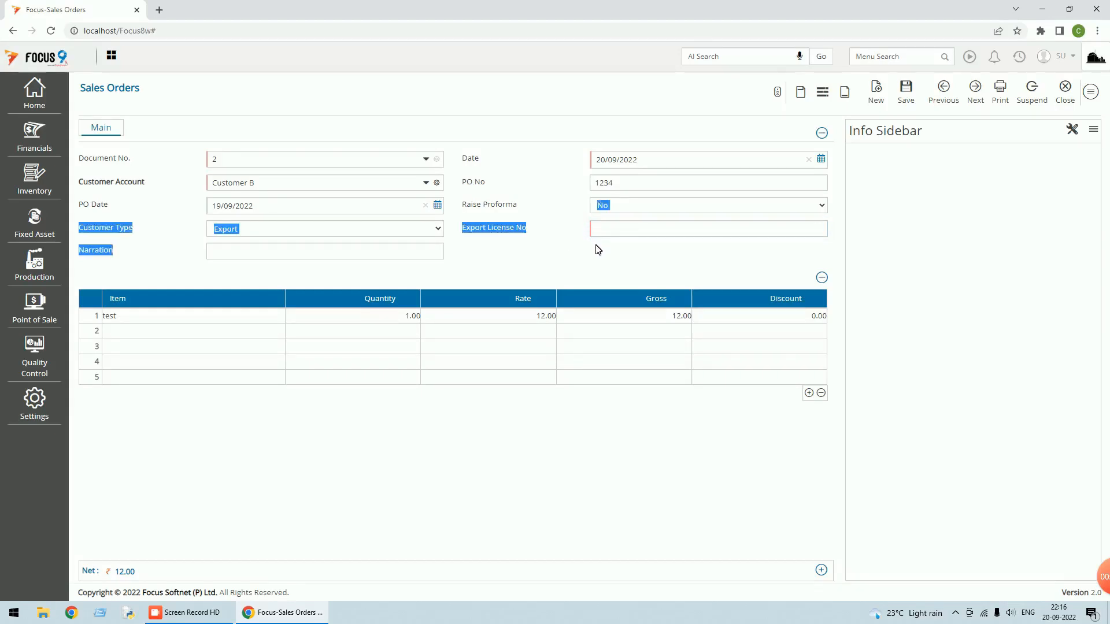
click(596, 229)
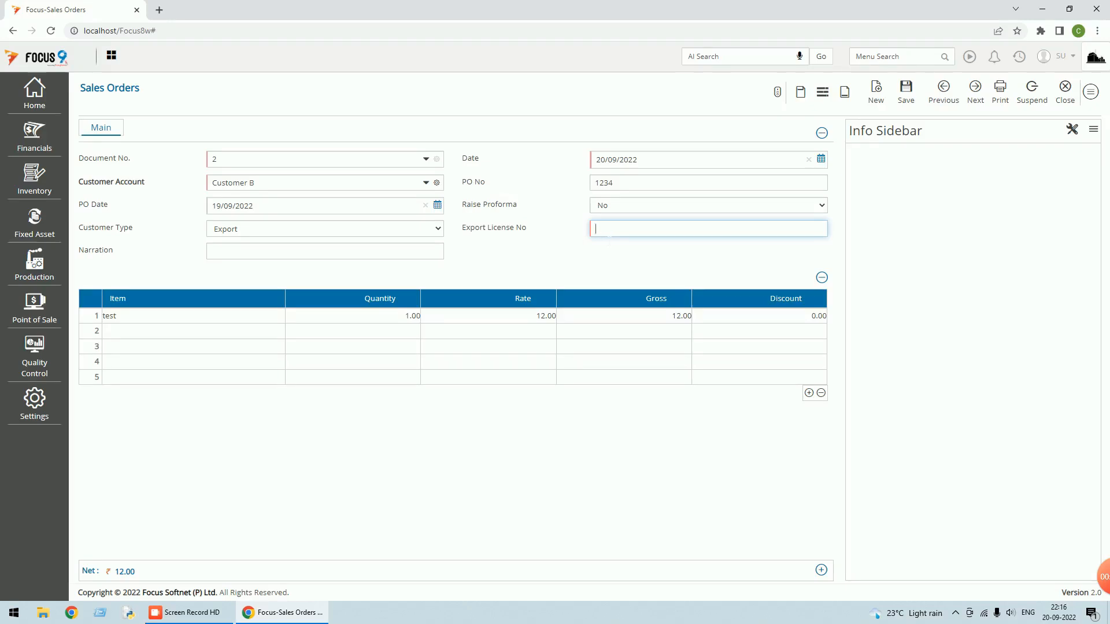
text(EXP/001/1234)
click(906, 92)
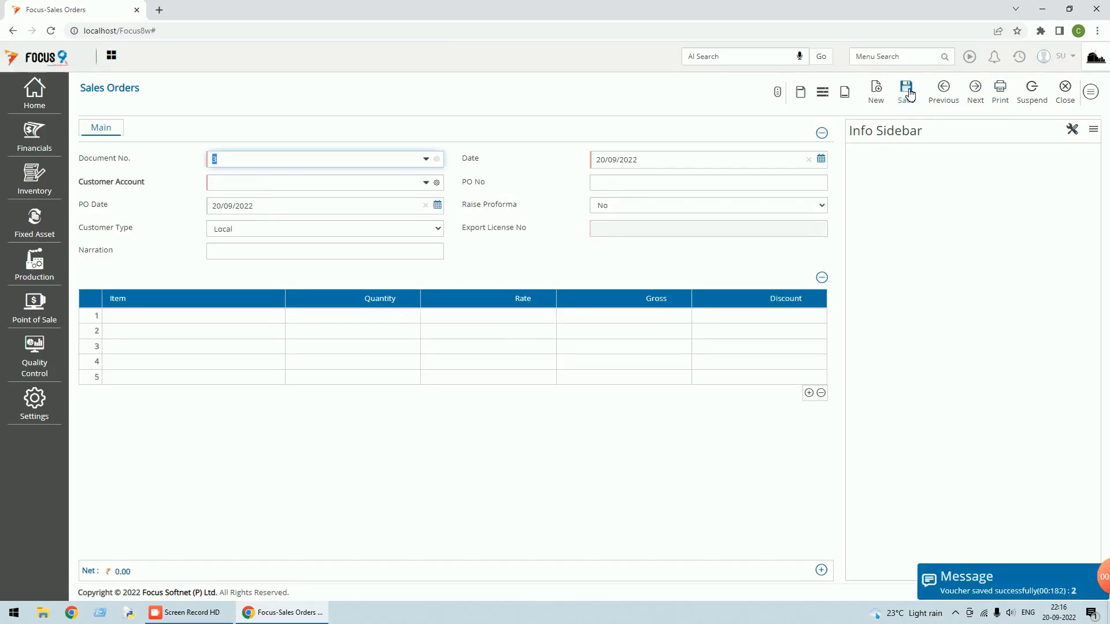
View sales order voucher 2, start a blank order, then close it to return to the Sales Orders list
click(948, 96)
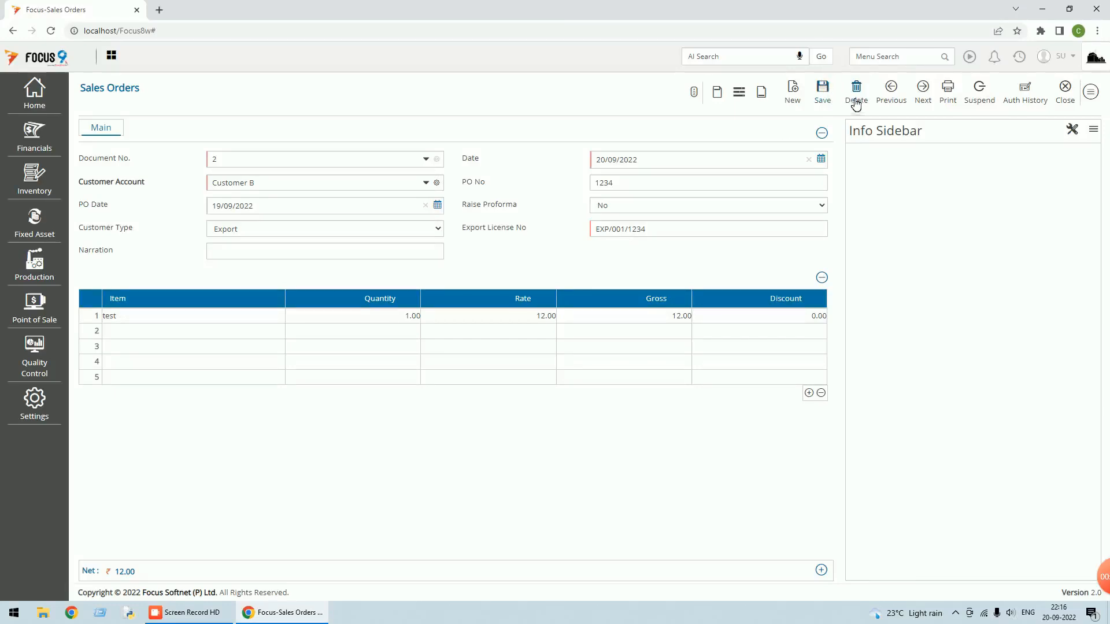
click(796, 96)
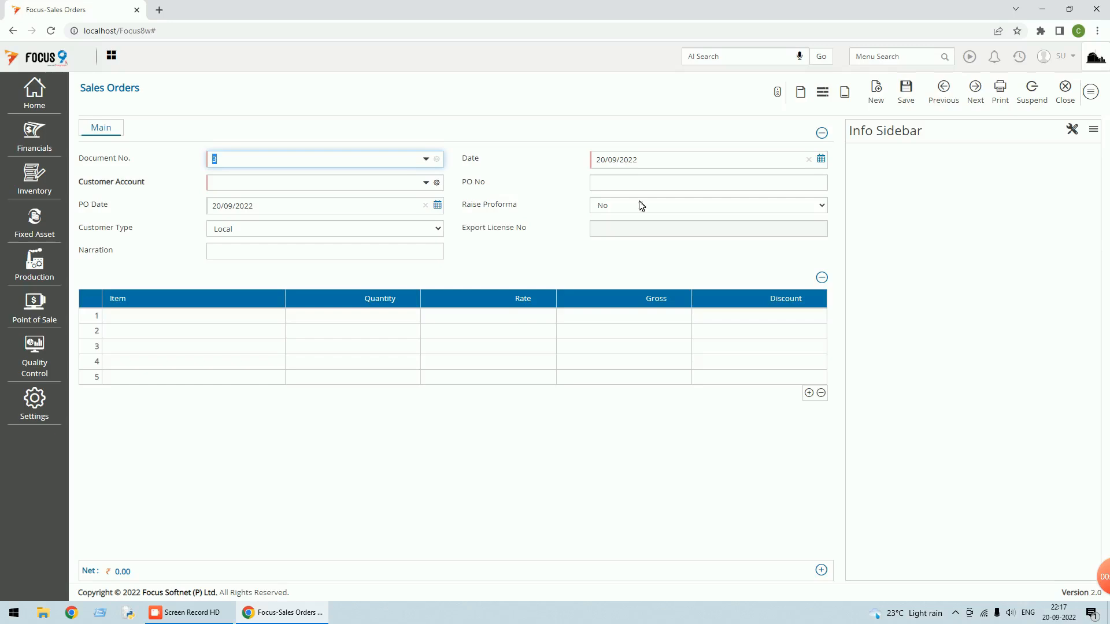
click(1068, 101)
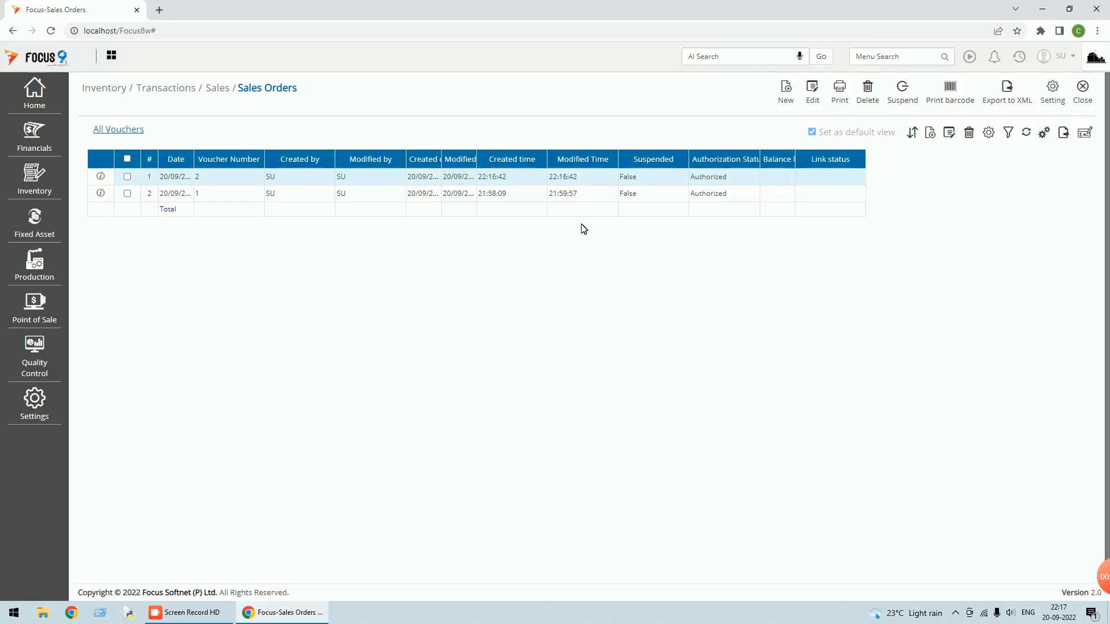
Reopen export sales order voucher 2, choose Yes for Raise Proforma and save the voucher
double_click(597, 176)
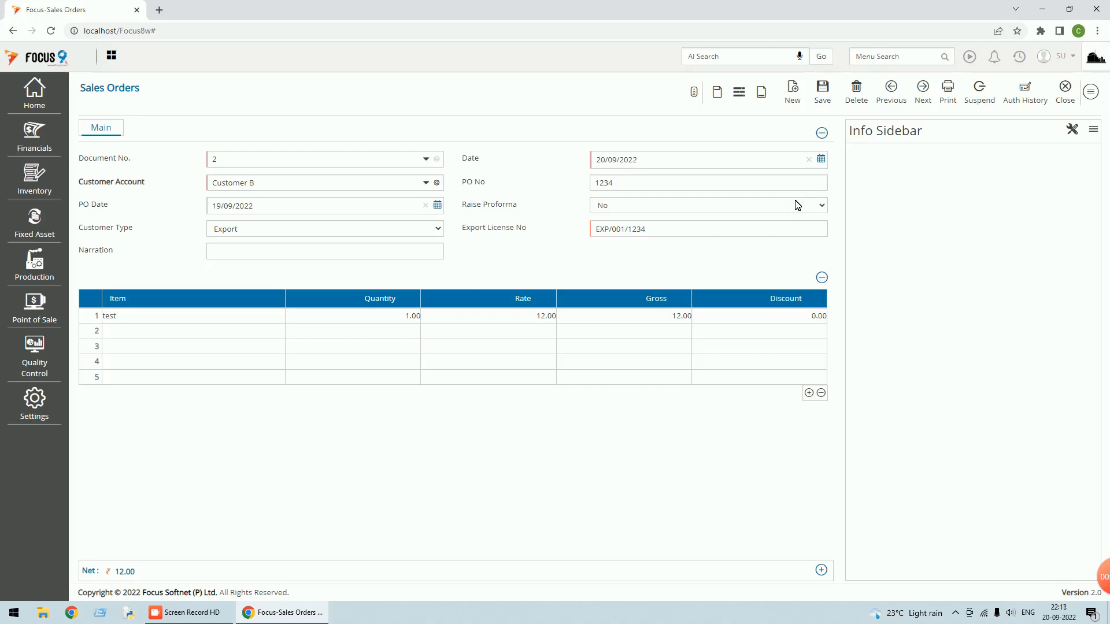
click(711, 209)
click(632, 232)
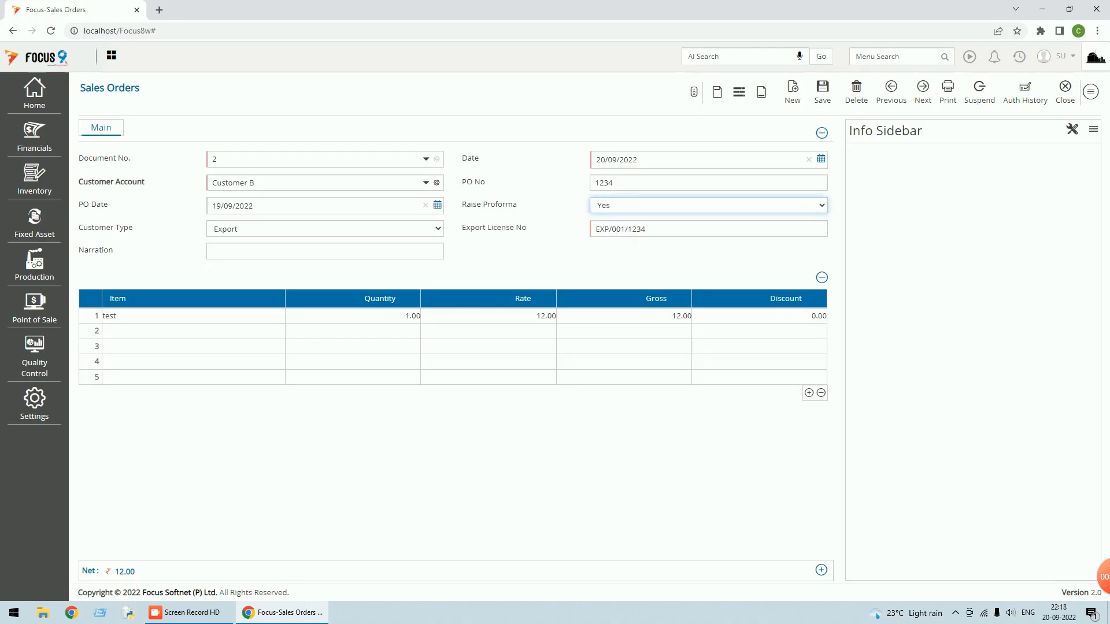
click(559, 261)
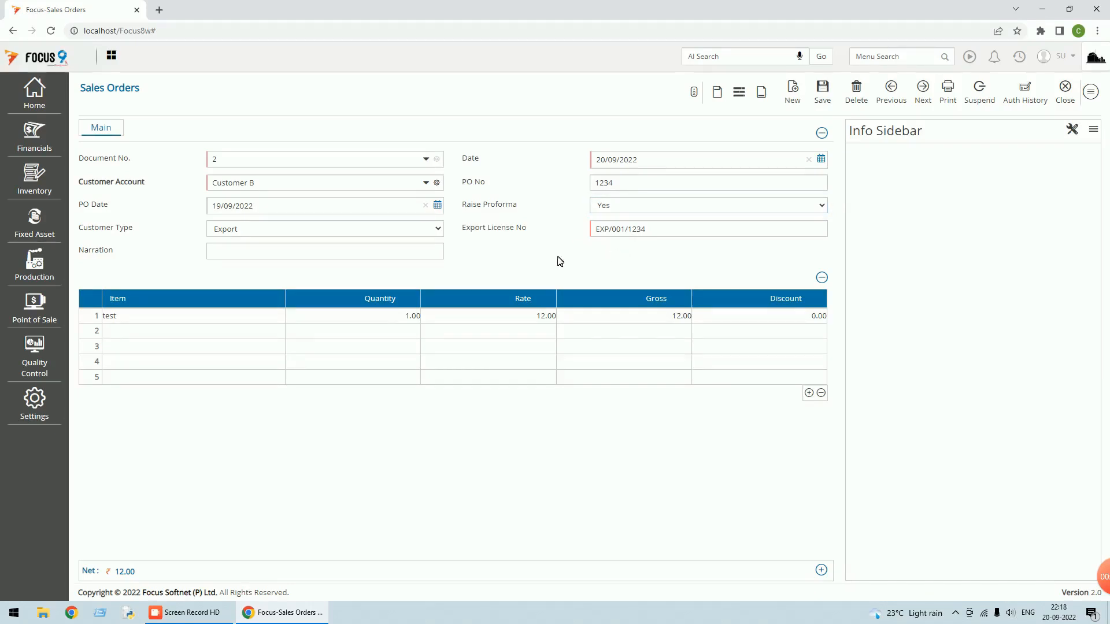
click(827, 102)
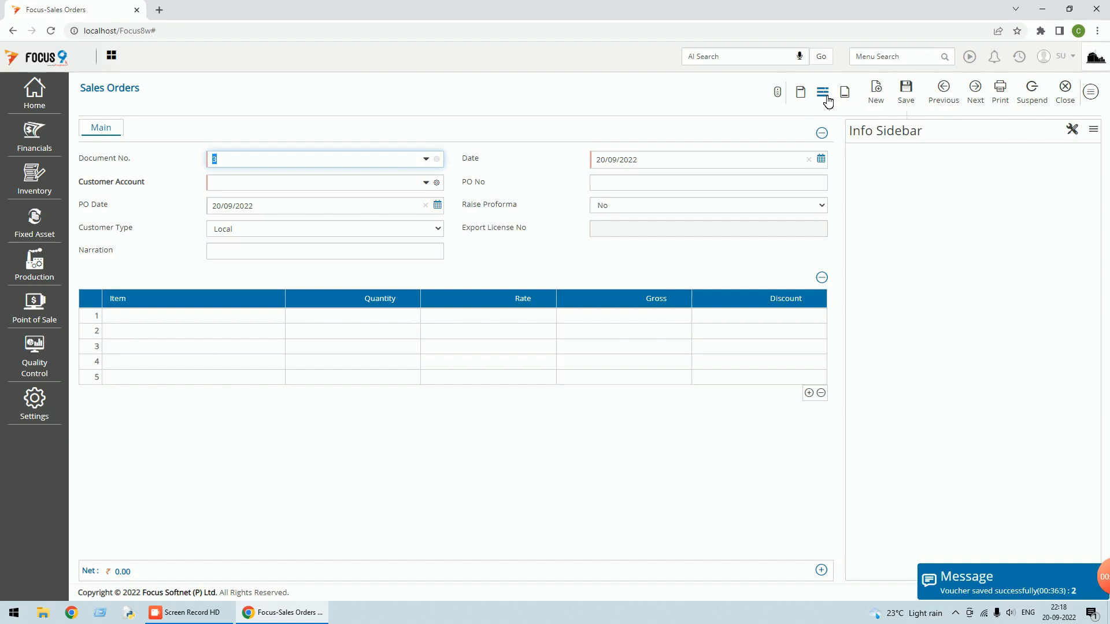
Close the sales order entry form and voucher list after a menu search for 'prof'
click(1064, 97)
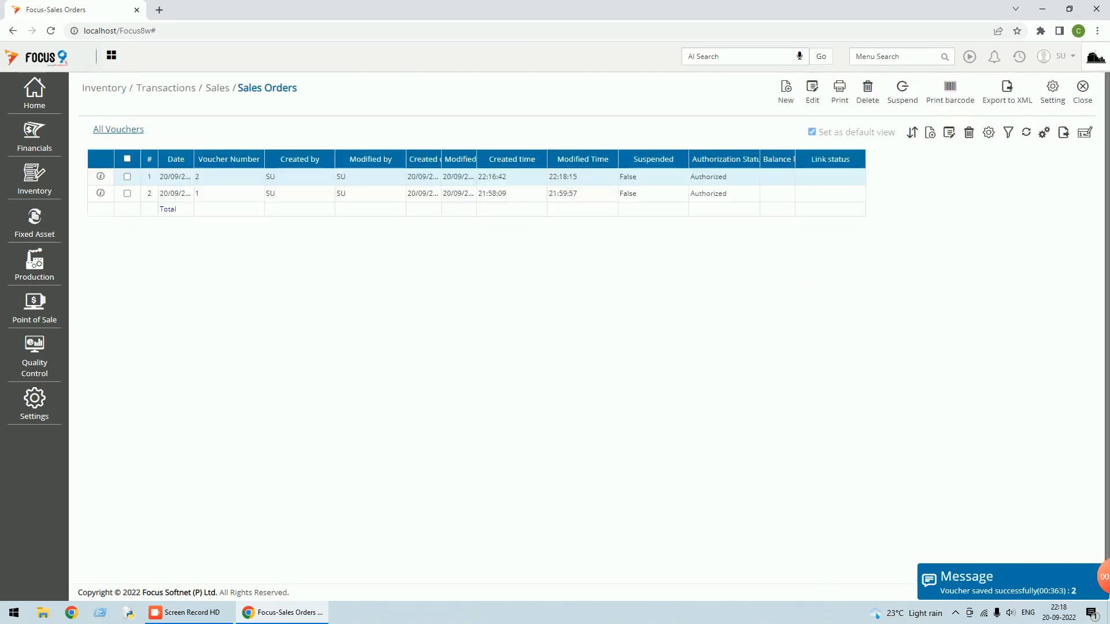
click(856, 56)
text(pr)
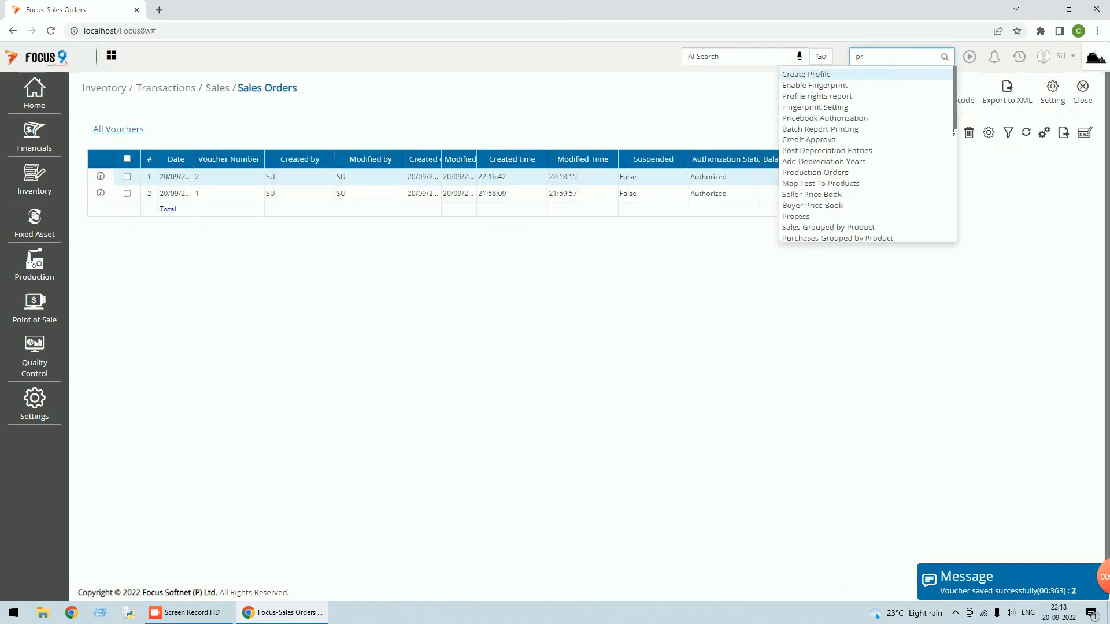
text(ofor)
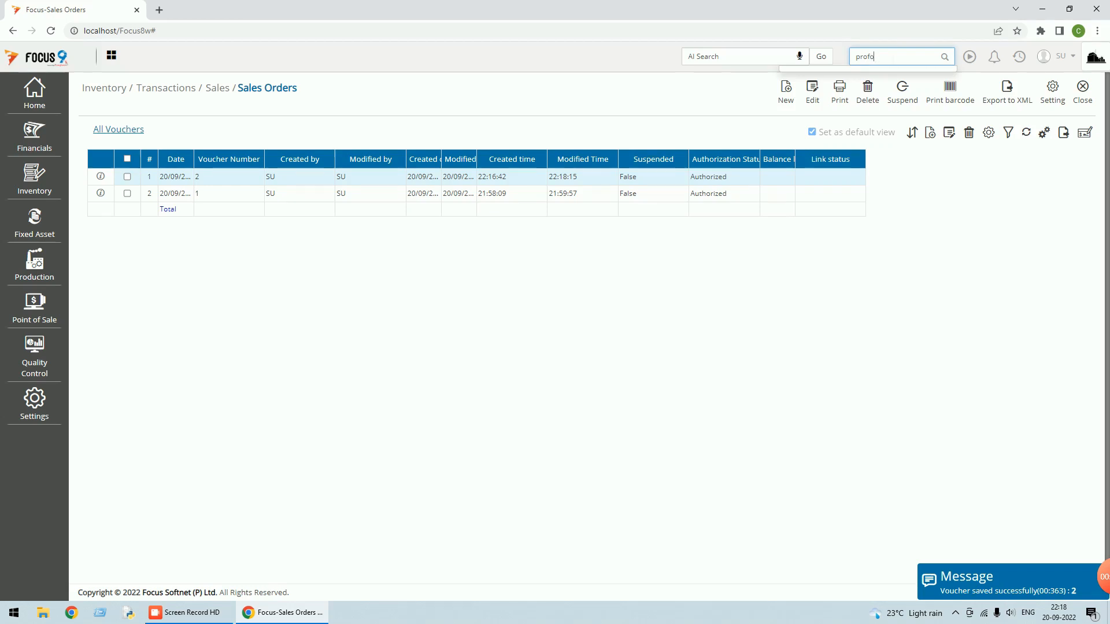
key(BackSpace)
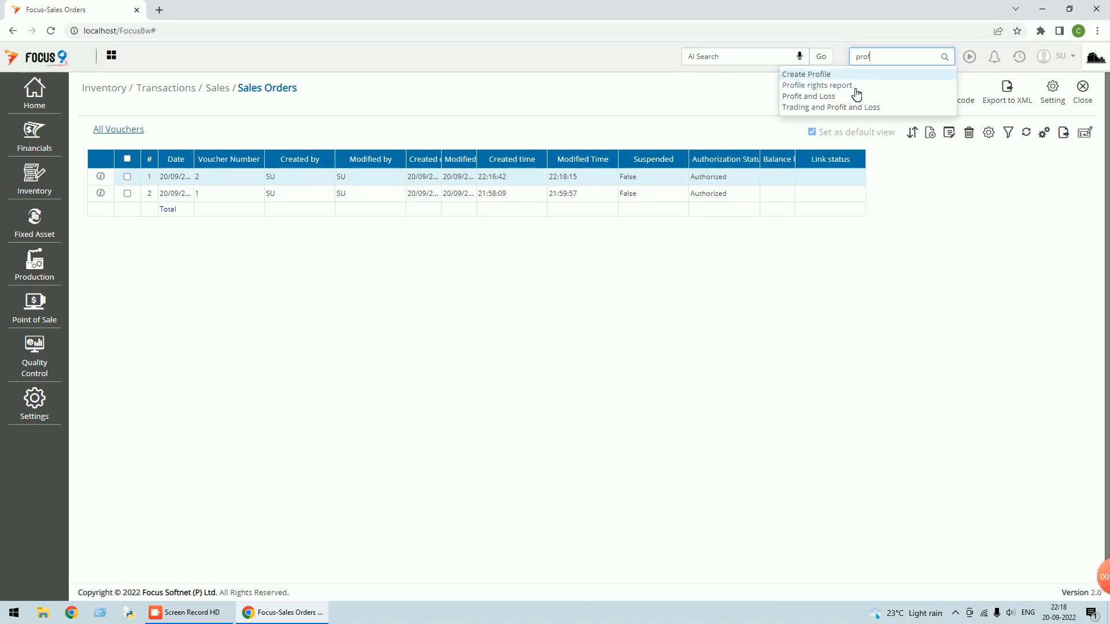
click(1082, 97)
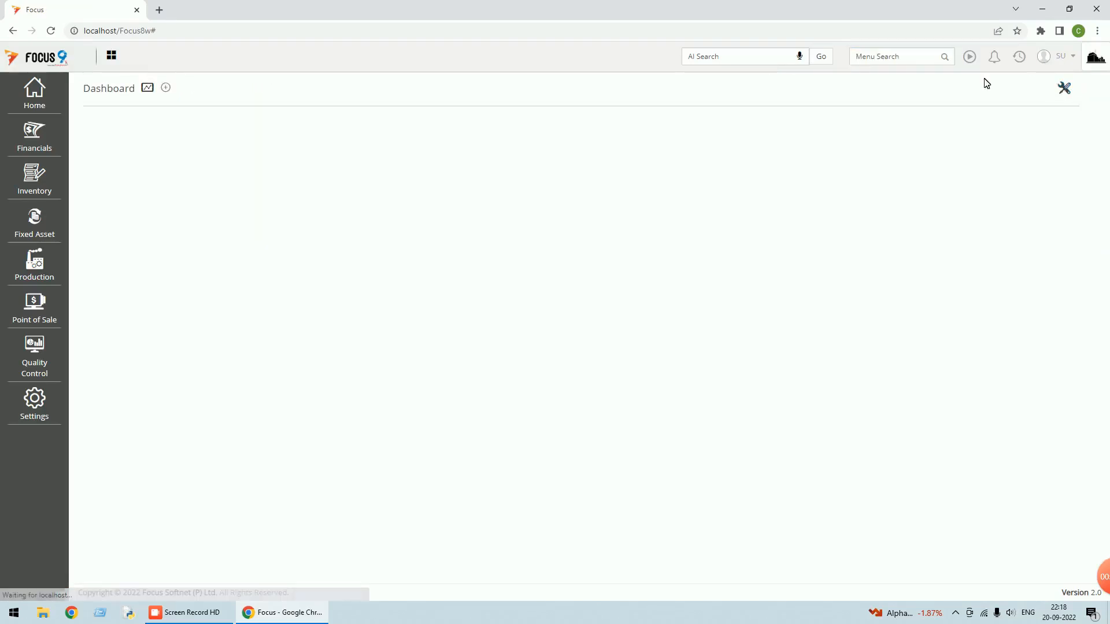
Browse the Financials and Inventory transaction menus, then search the menus for 'prof' again
click(34, 134)
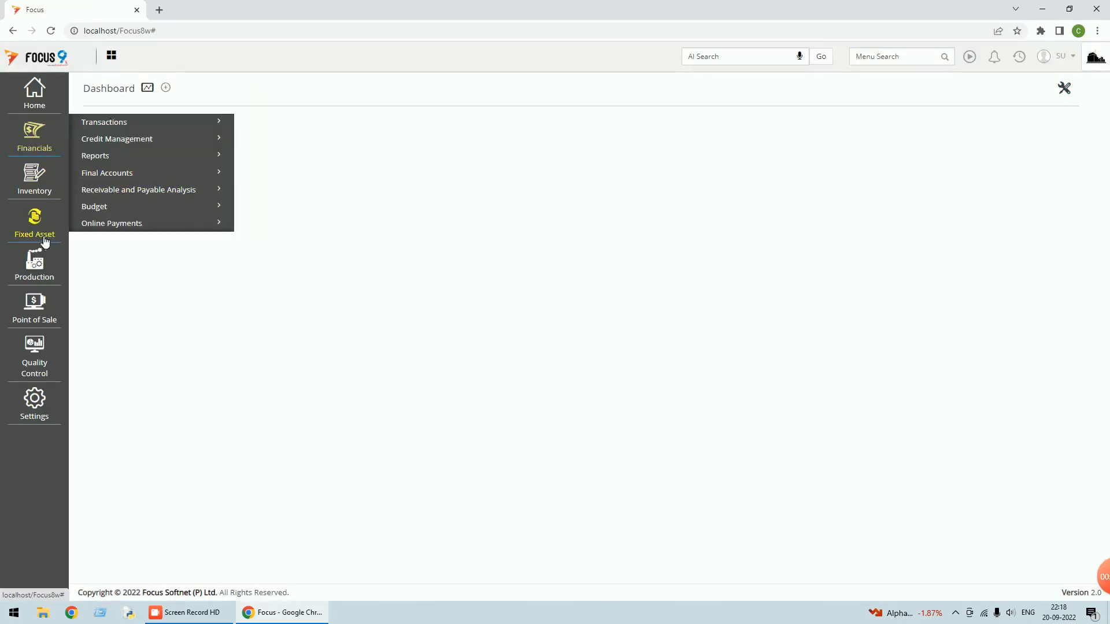
click(41, 188)
click(107, 172)
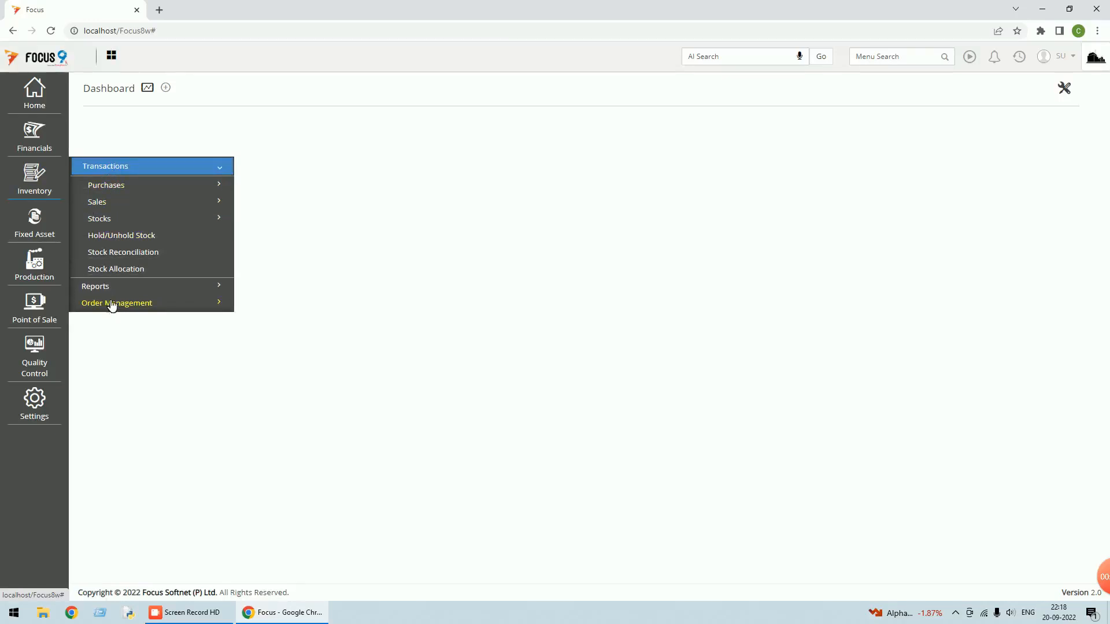
click(894, 56)
text(p)
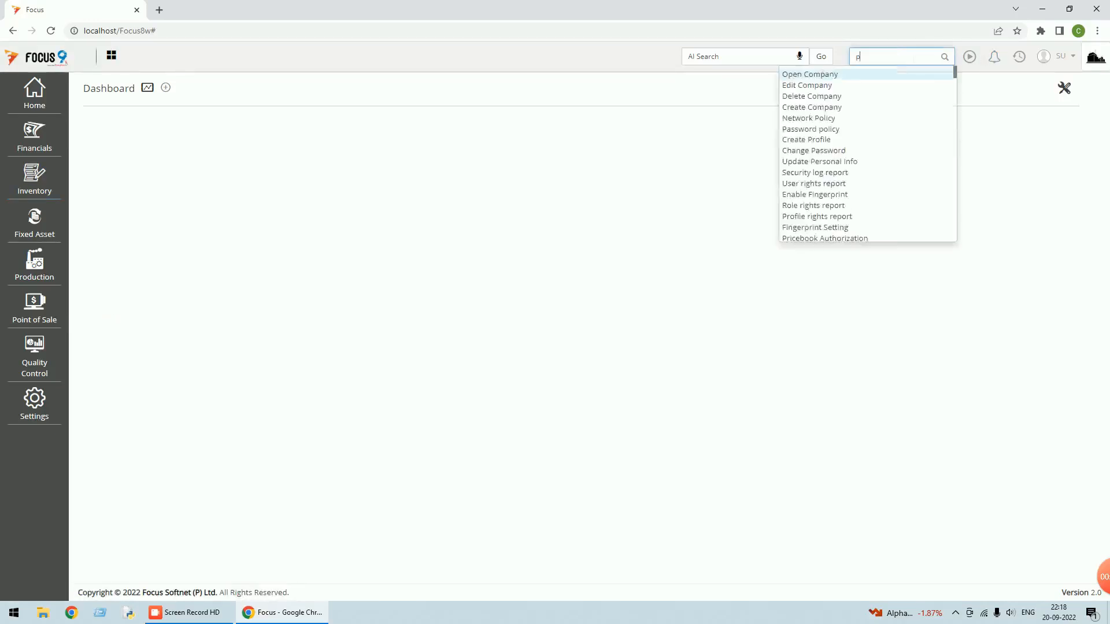
text(rof)
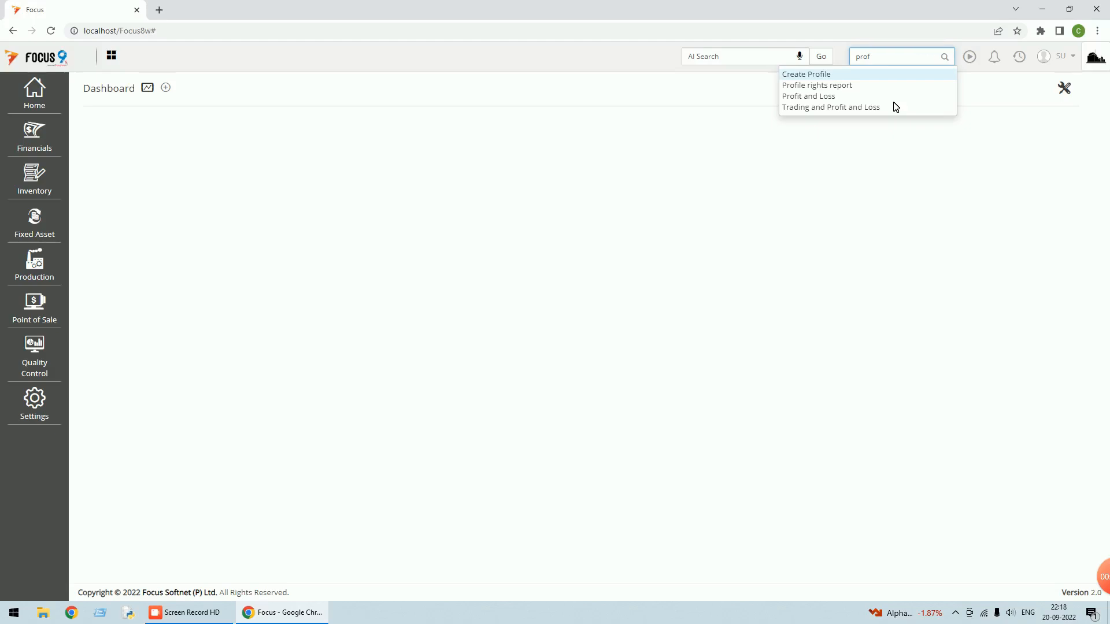
click(902, 147)
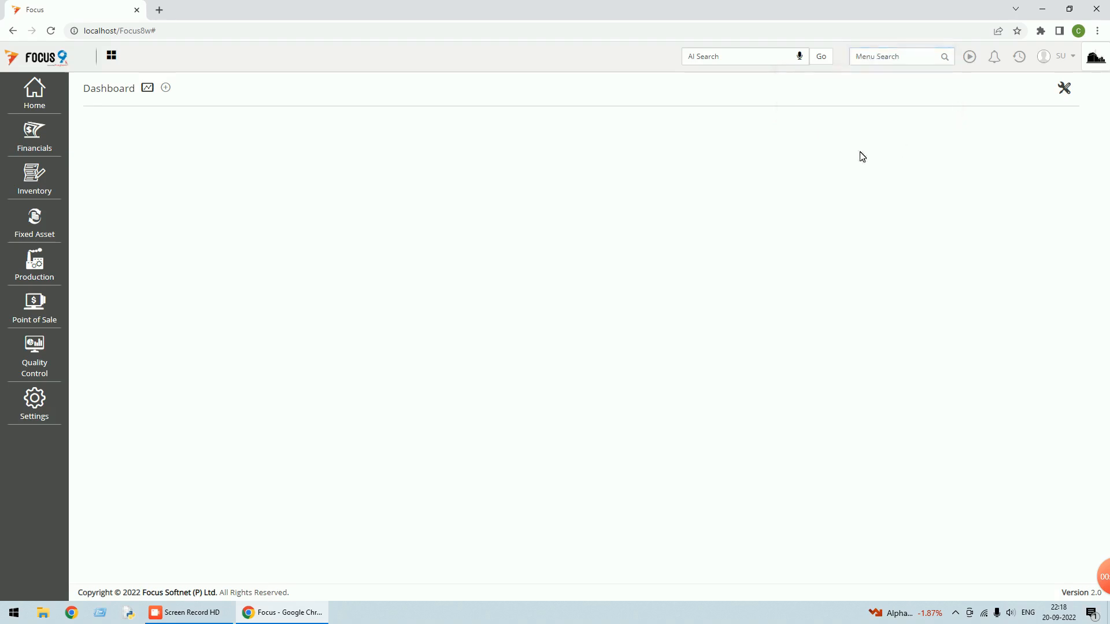
click(52, 406)
Locate New Doc Type 44 under Sales Orders in Configure Transactions' Document Customization
click(138, 129)
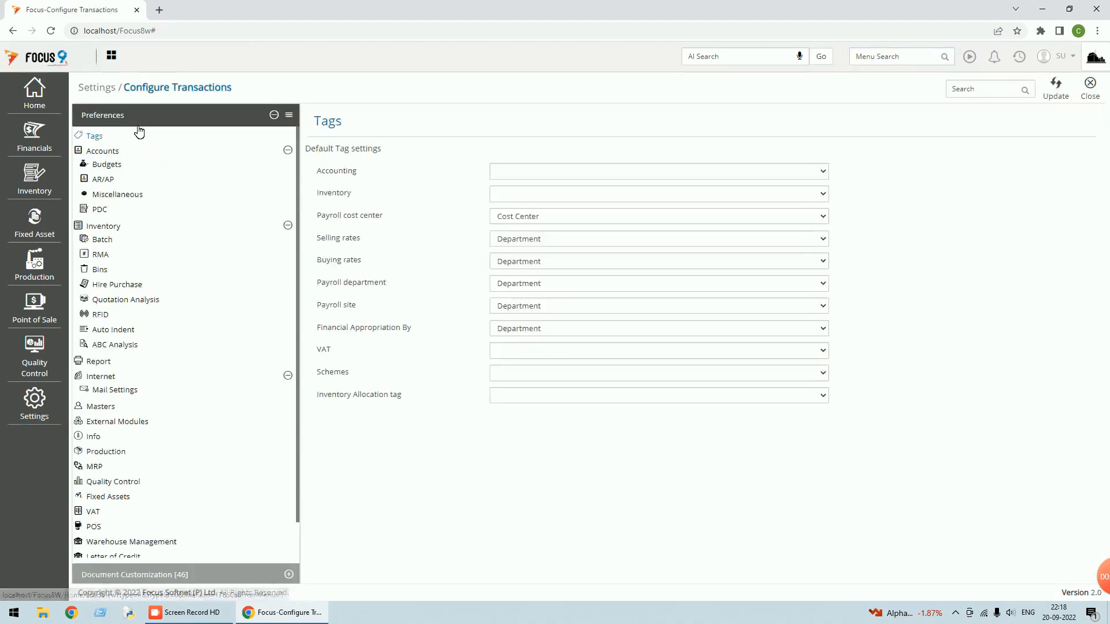
click(149, 575)
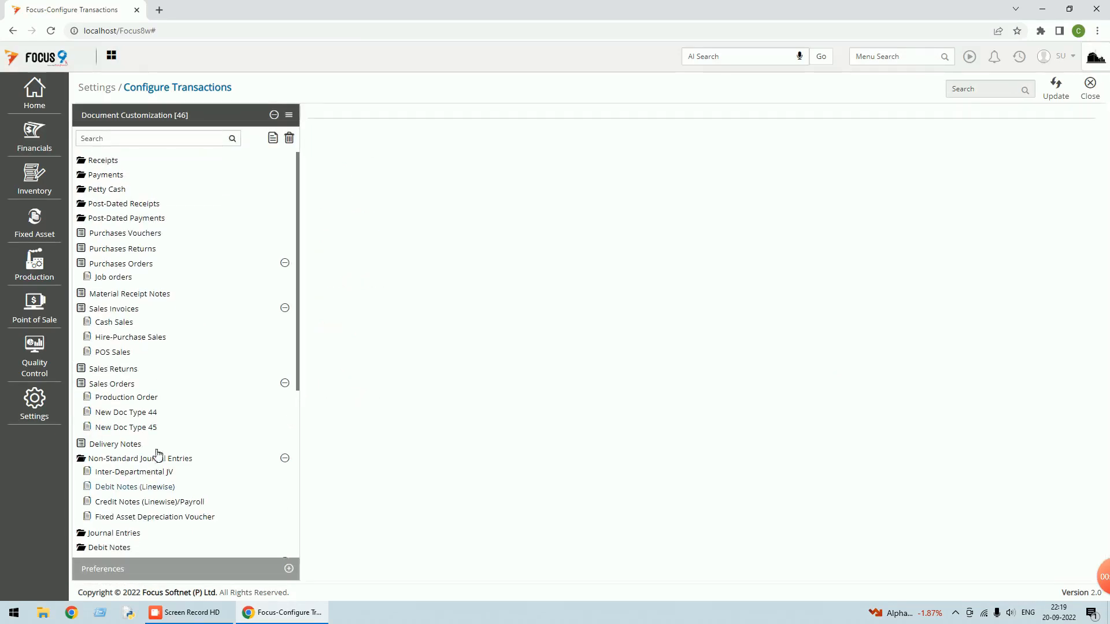
click(136, 139)
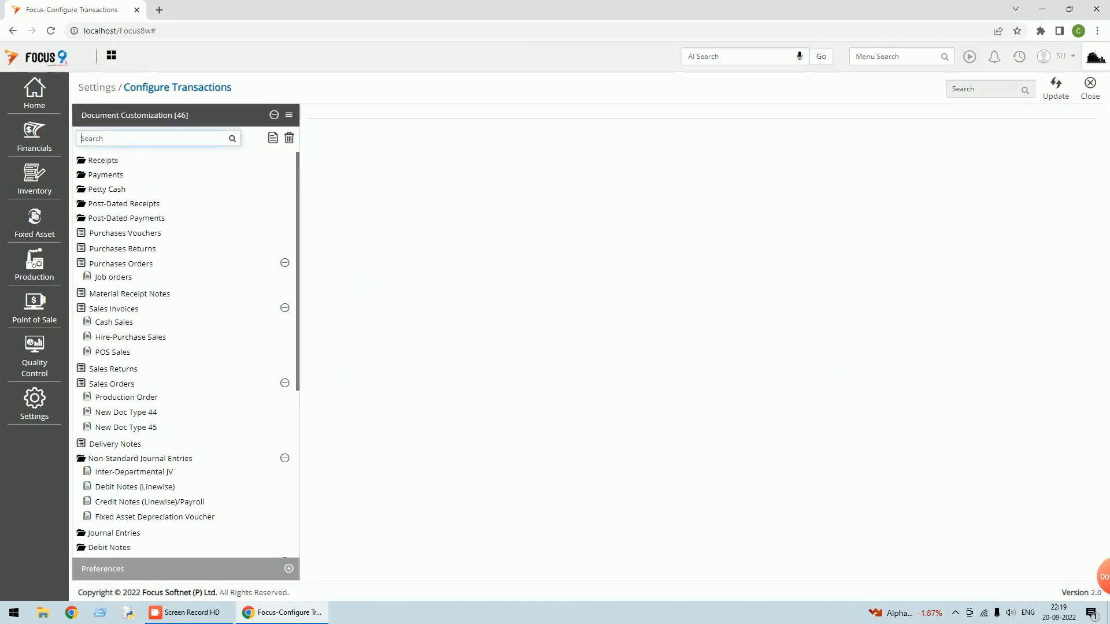
text(prof)
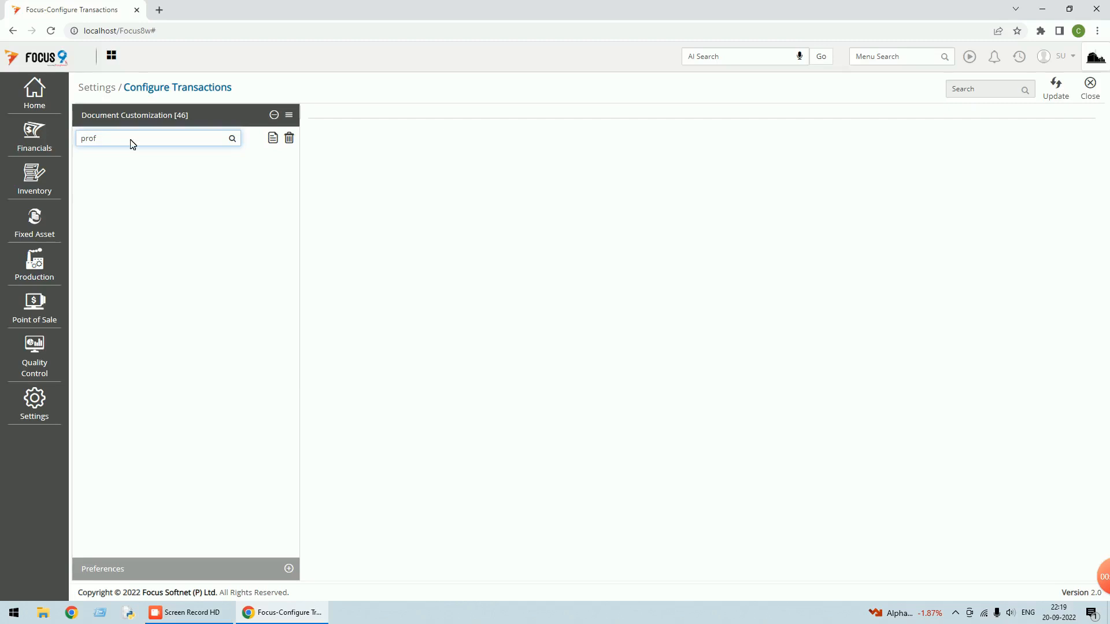
key(BackSpace)
key(BackSpace)
key(BackSpace)
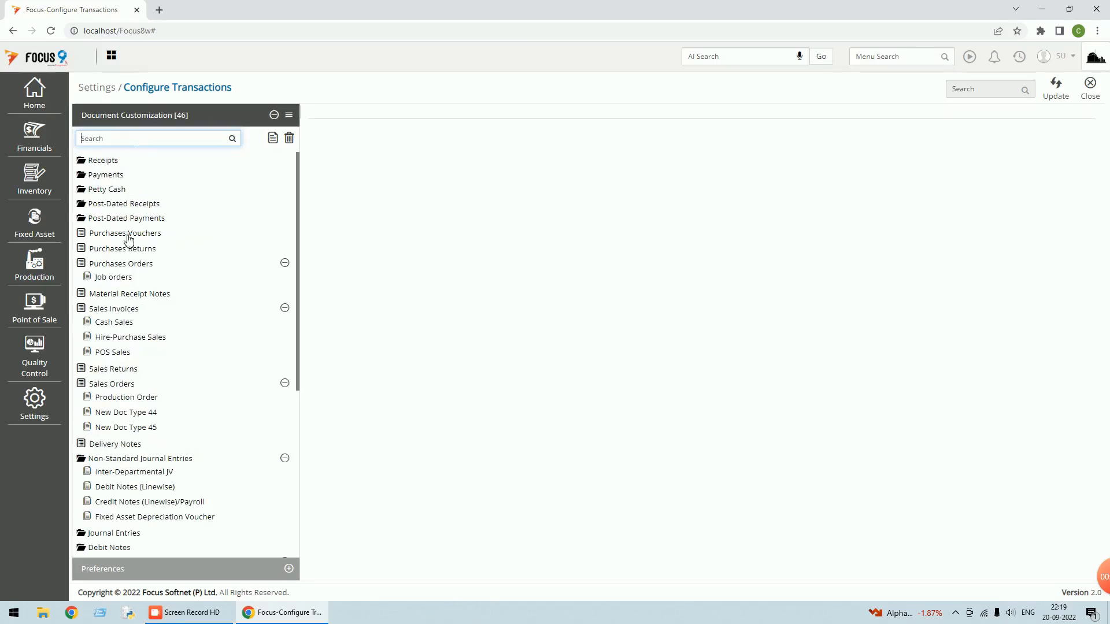
click(118, 385)
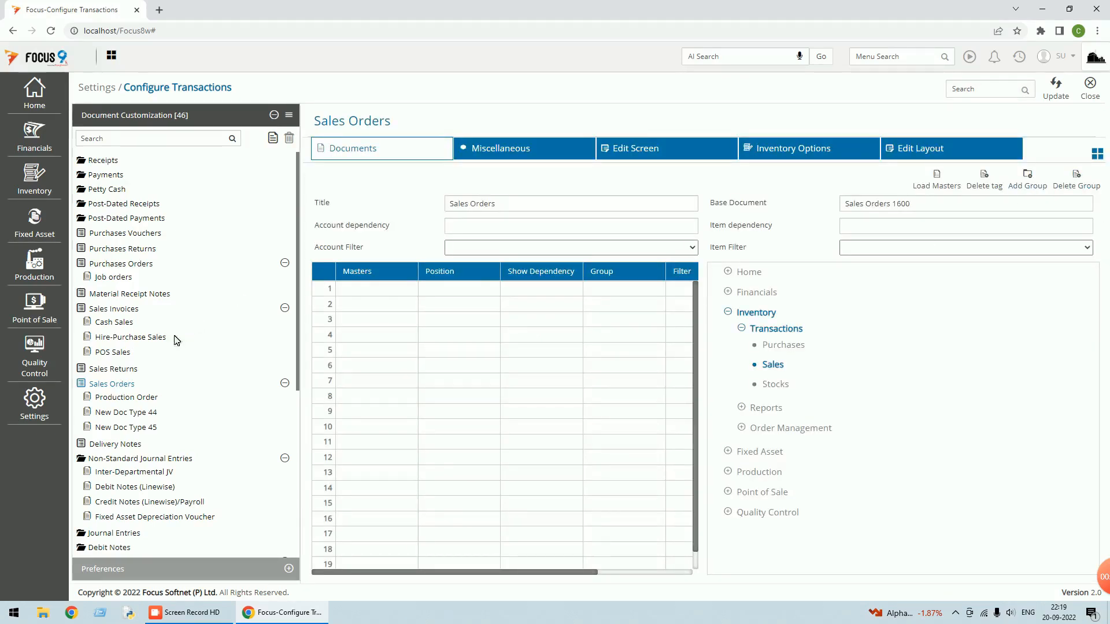
click(132, 412)
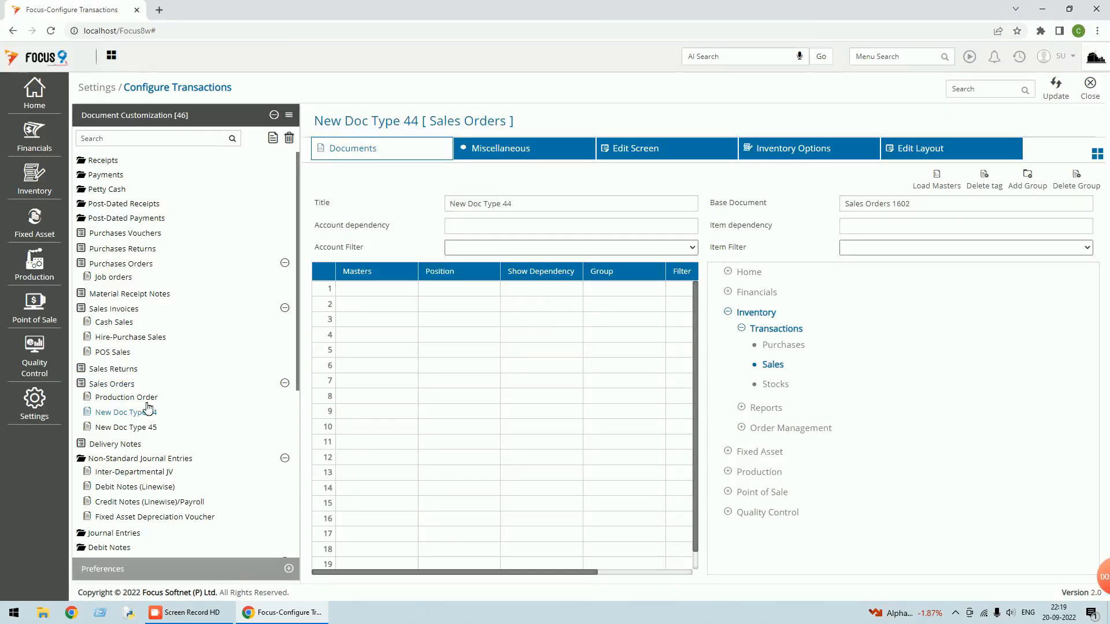
Retitle New Doc Type 44 as 'Proforma Invoice', update it and close the configuration
drag(537, 203, 367, 213)
text(P)
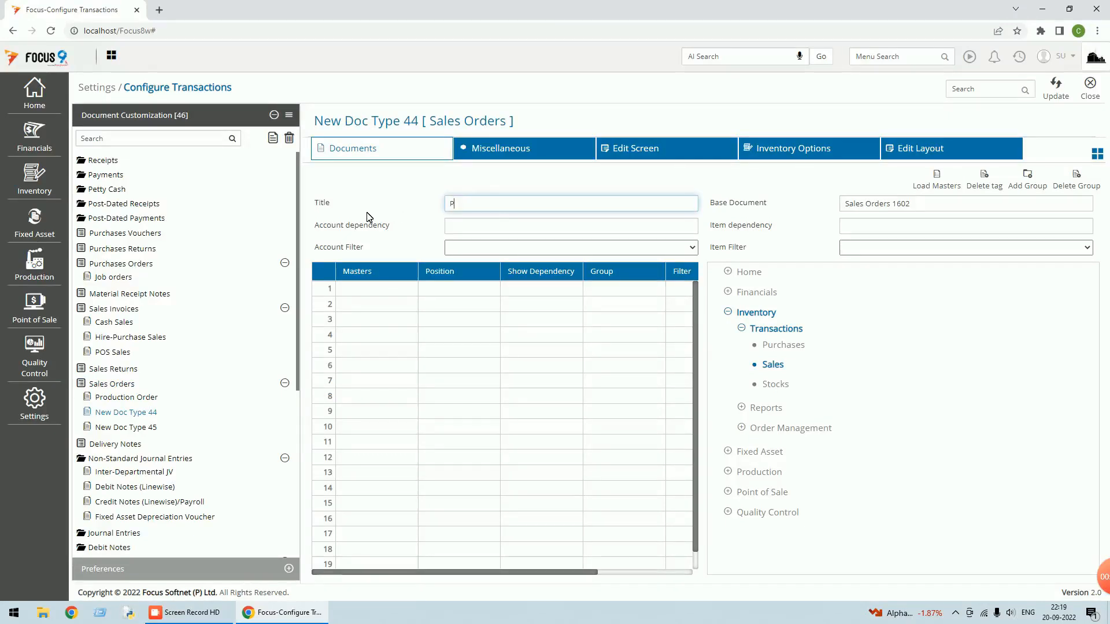
text(roforma Invoice)
key(Tab)
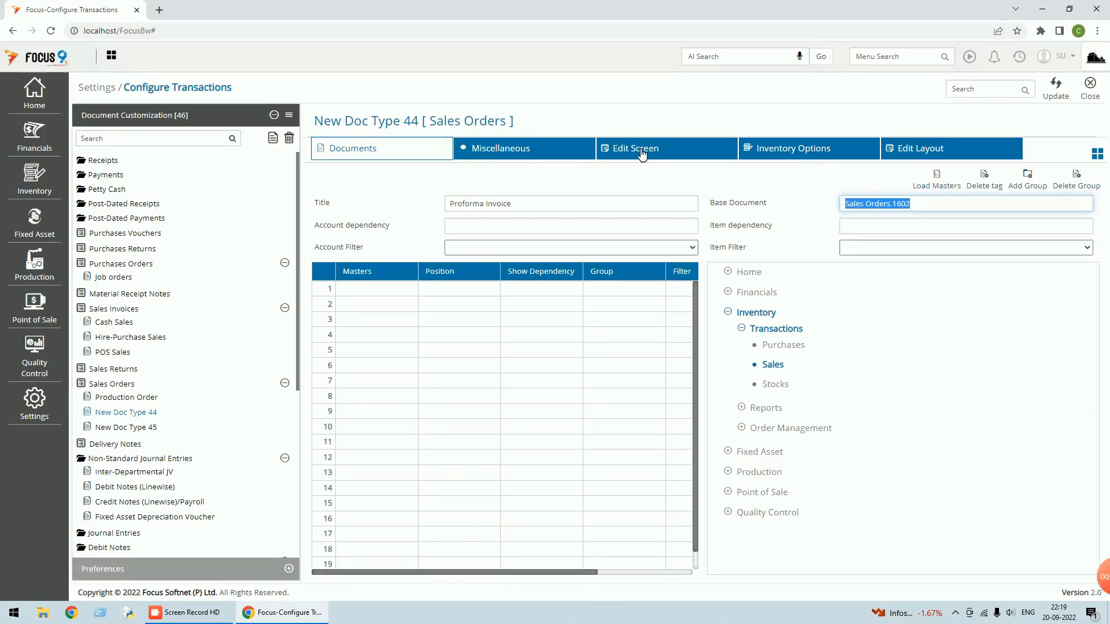
click(1054, 97)
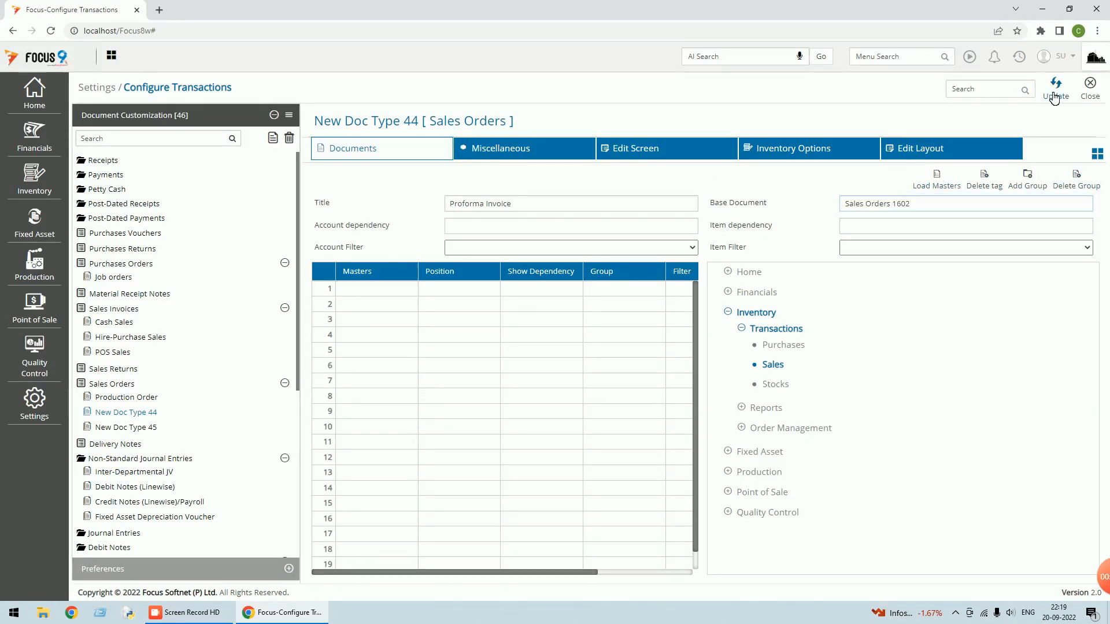
click(1090, 96)
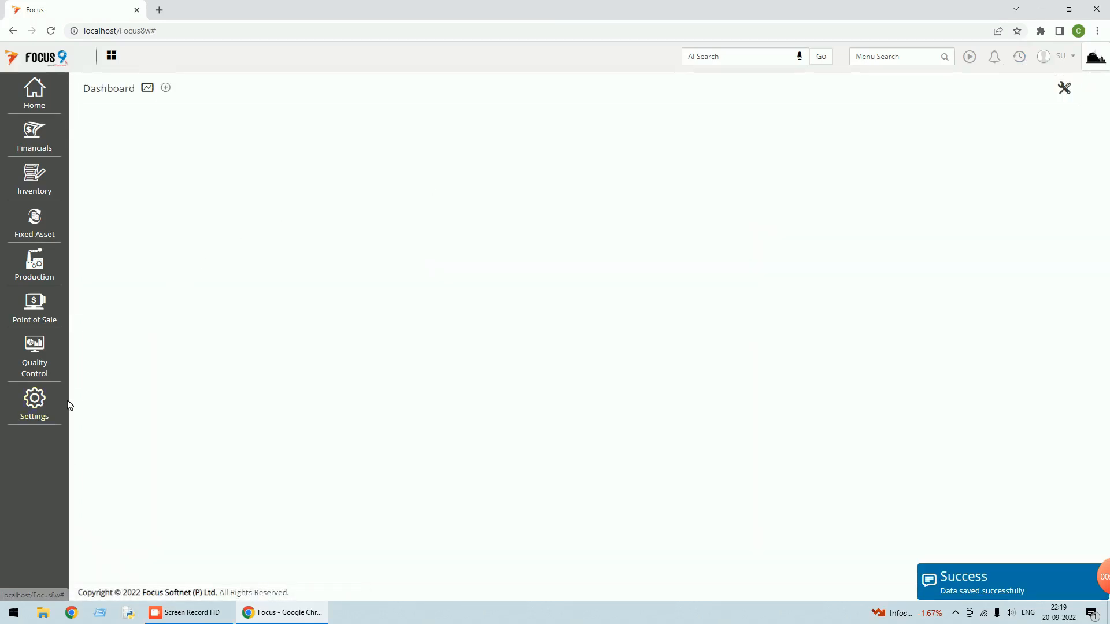
Filter Document Customization by 'pro', open the Proforma Invoice configuration, then close Configure Transactions
click(34, 408)
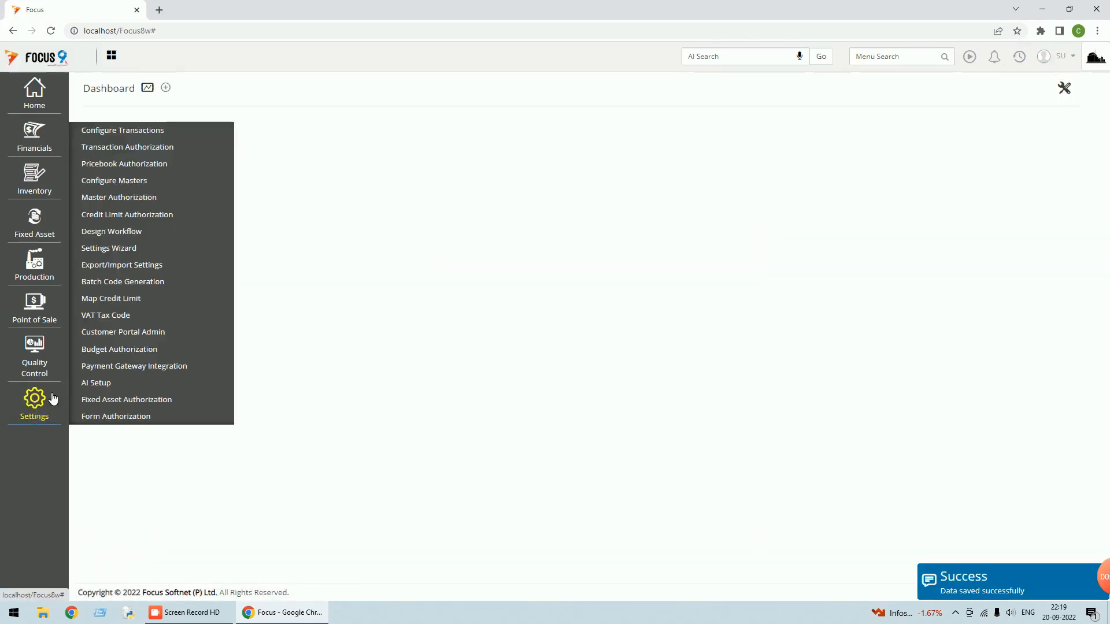
click(121, 131)
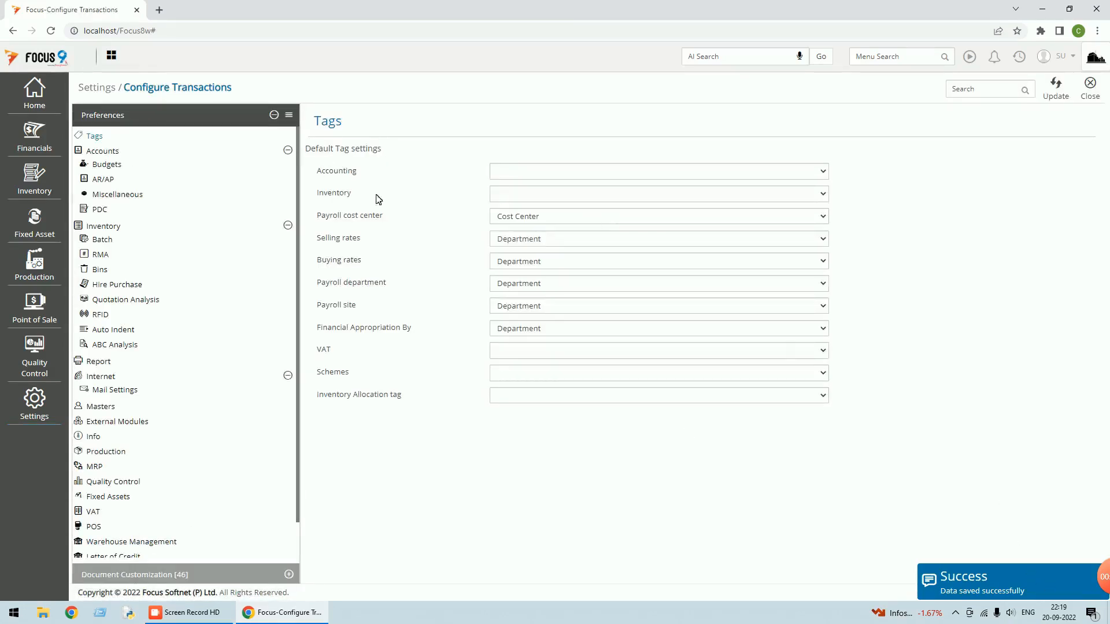
click(134, 574)
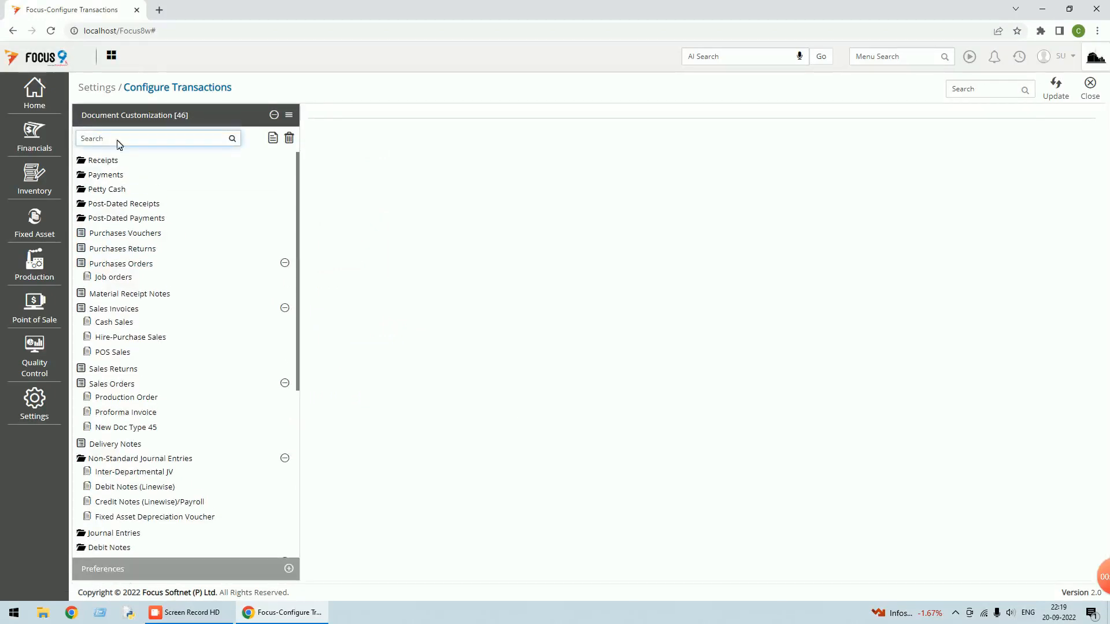
text(pro)
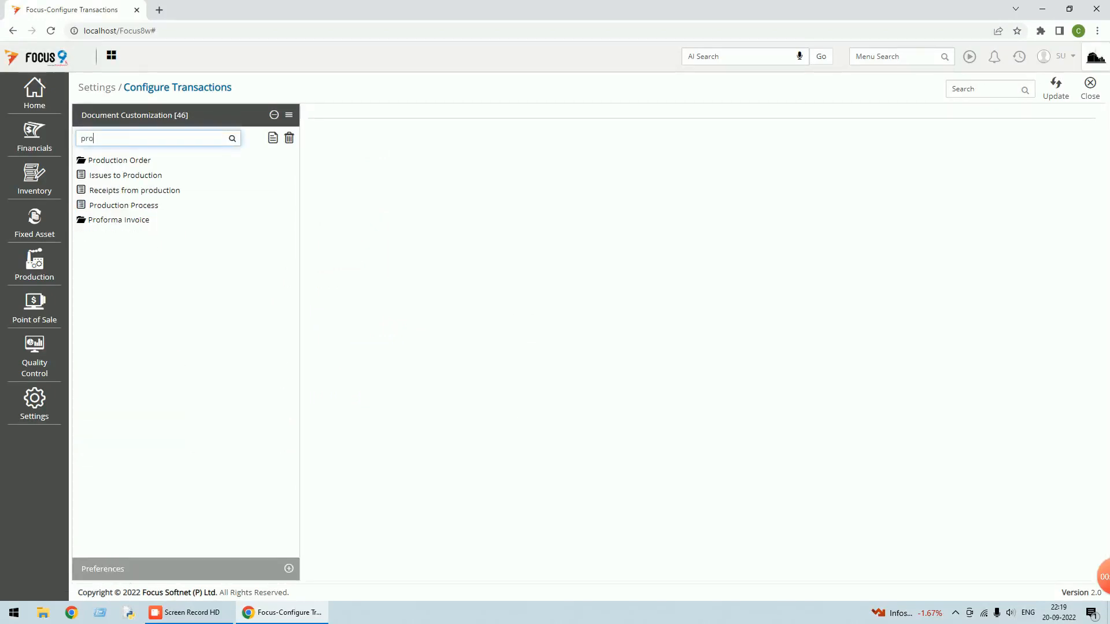
click(121, 220)
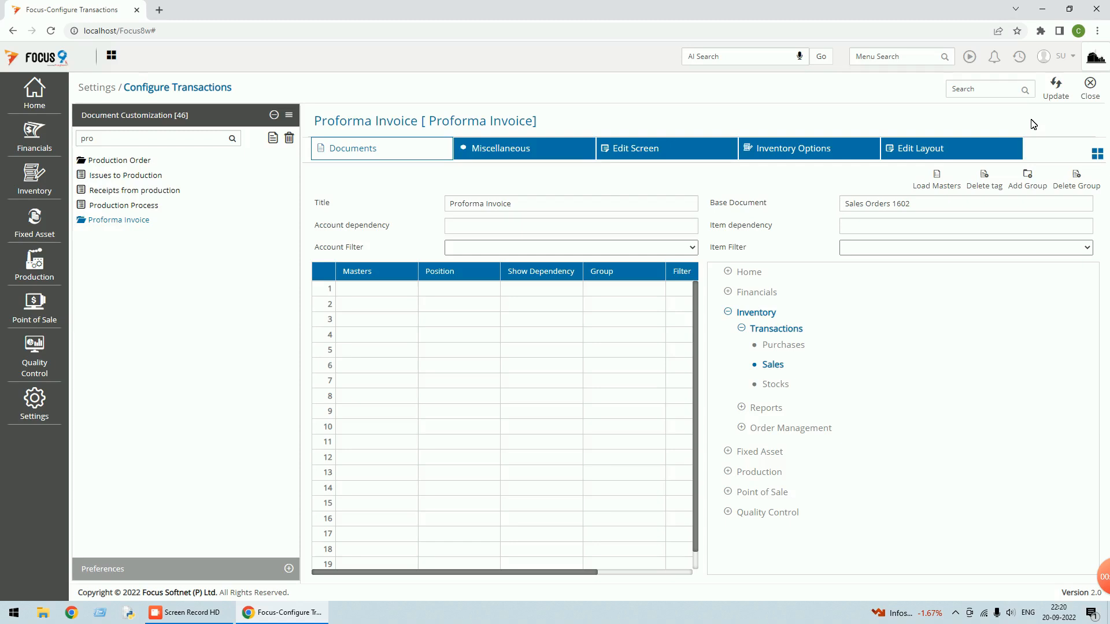
click(1091, 96)
Search 'prof', start a new Proforma Invoice, inspect Raise Proforma, then open its customization settings
click(890, 56)
text(prof)
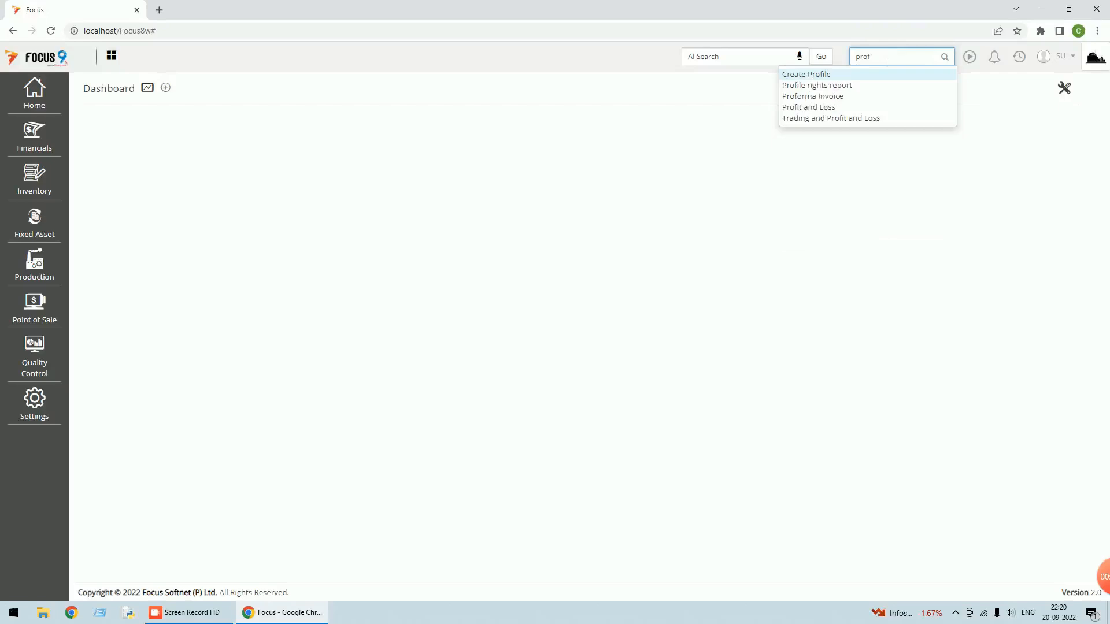
click(829, 96)
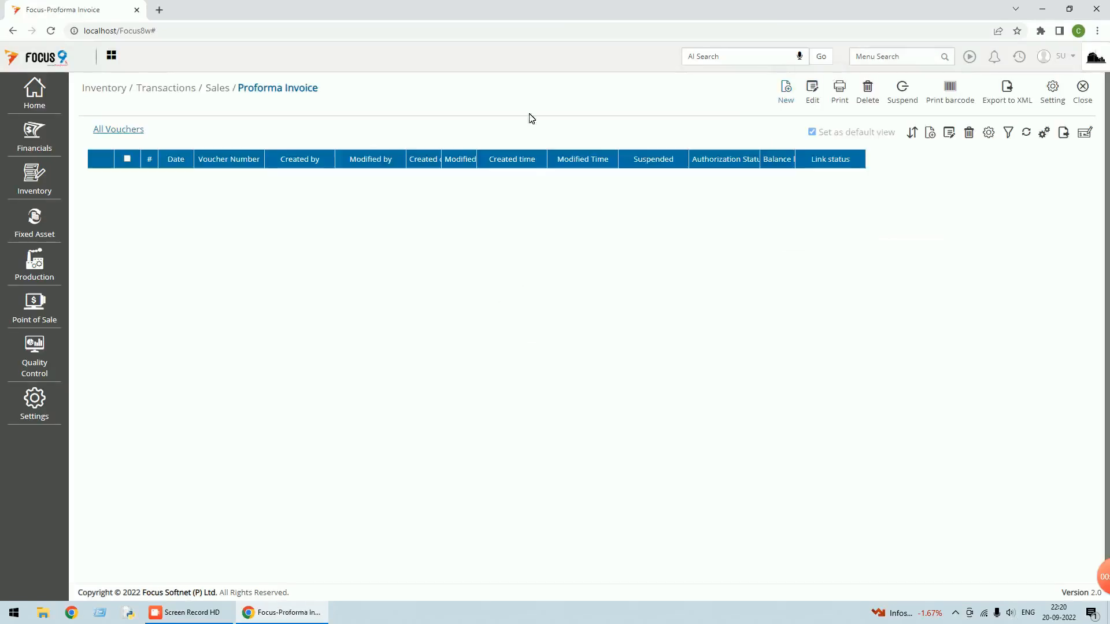
click(785, 93)
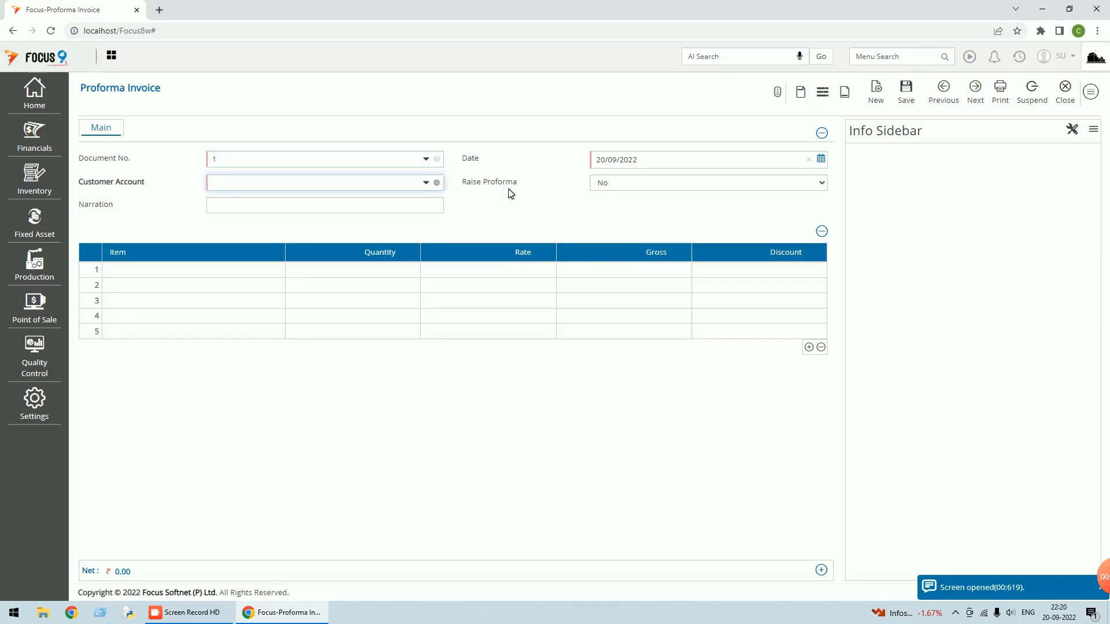
click(601, 185)
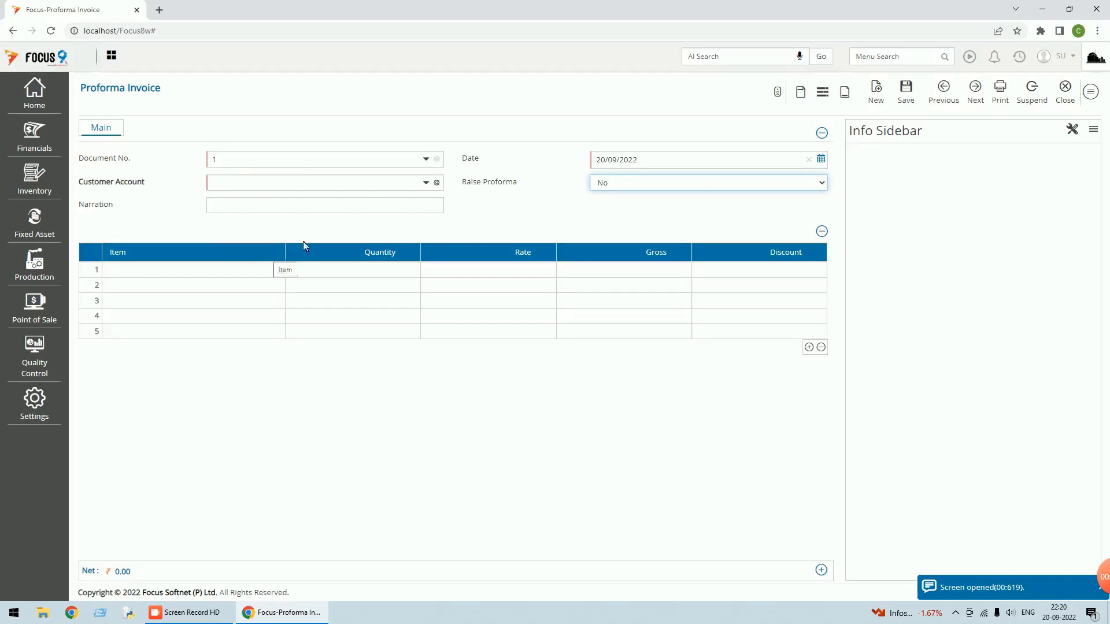
click(1095, 97)
click(1034, 282)
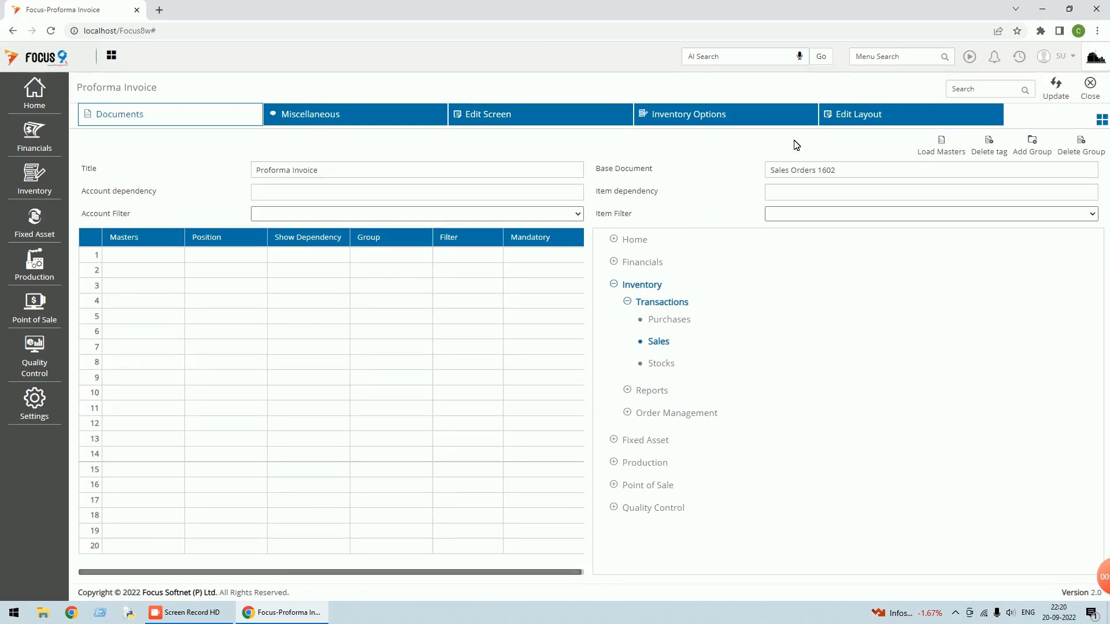
In Edit Layout, load PO No, PO Date, Export License No and Customer Type from Sales Orders
click(853, 112)
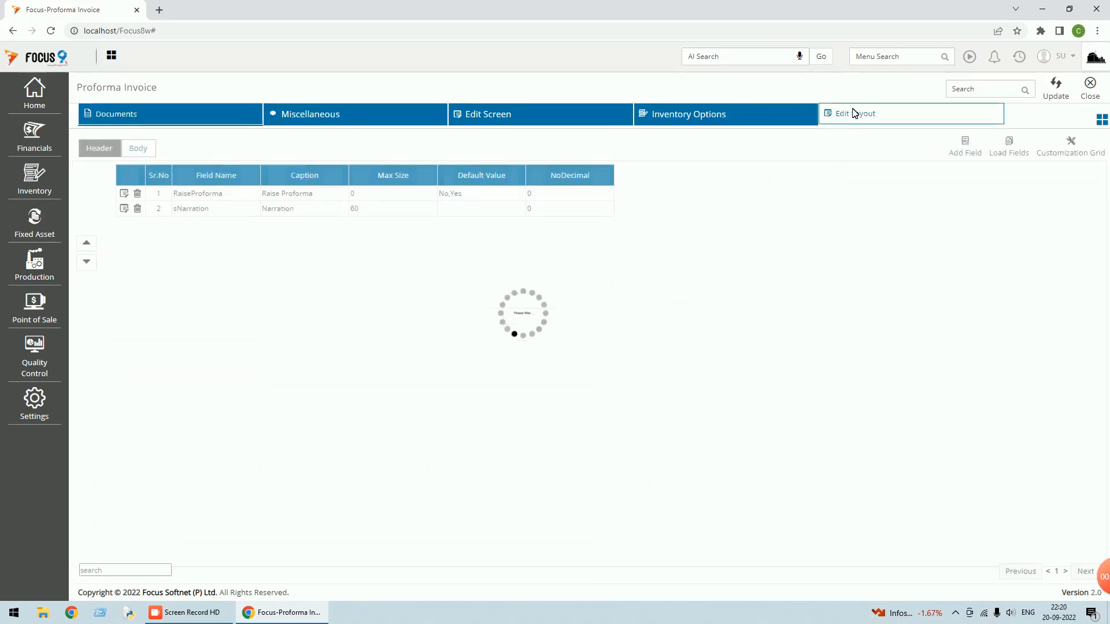
click(1012, 150)
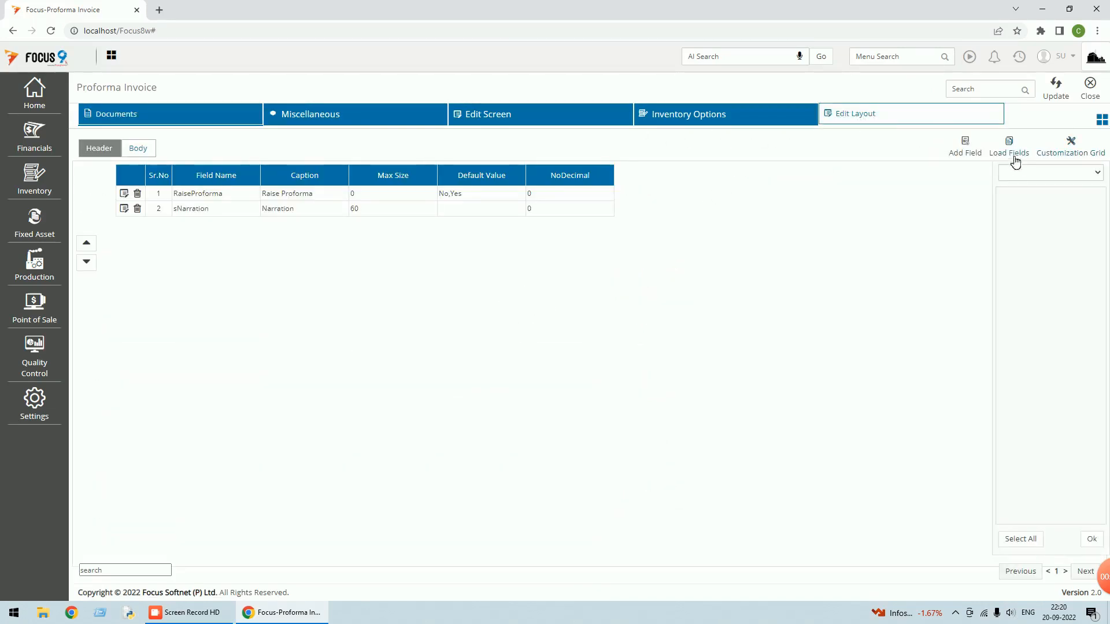
click(1096, 173)
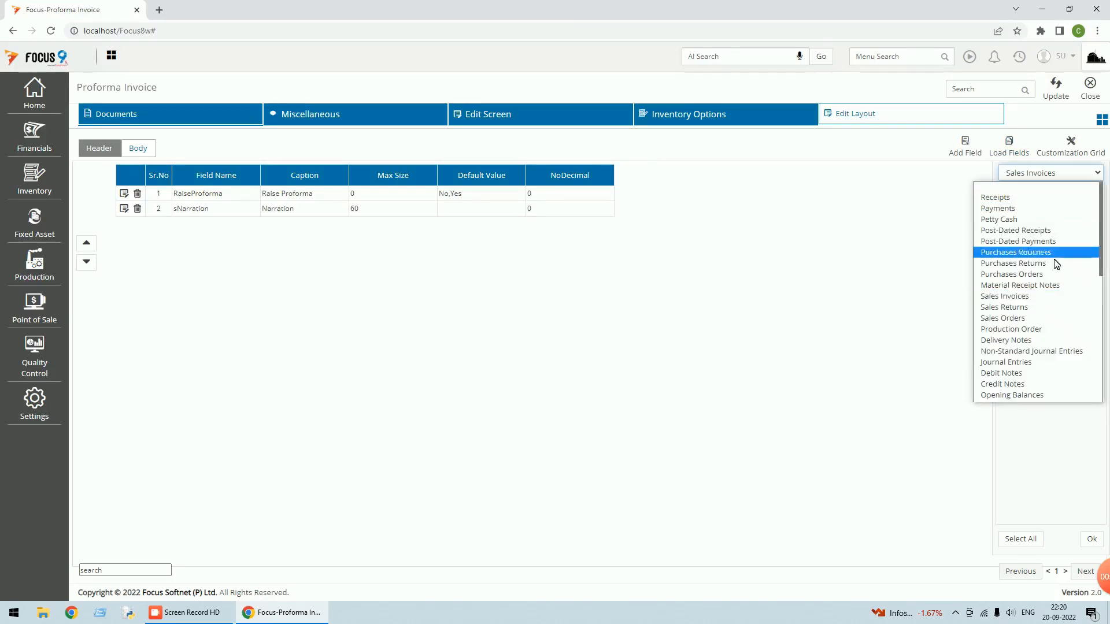
click(1033, 318)
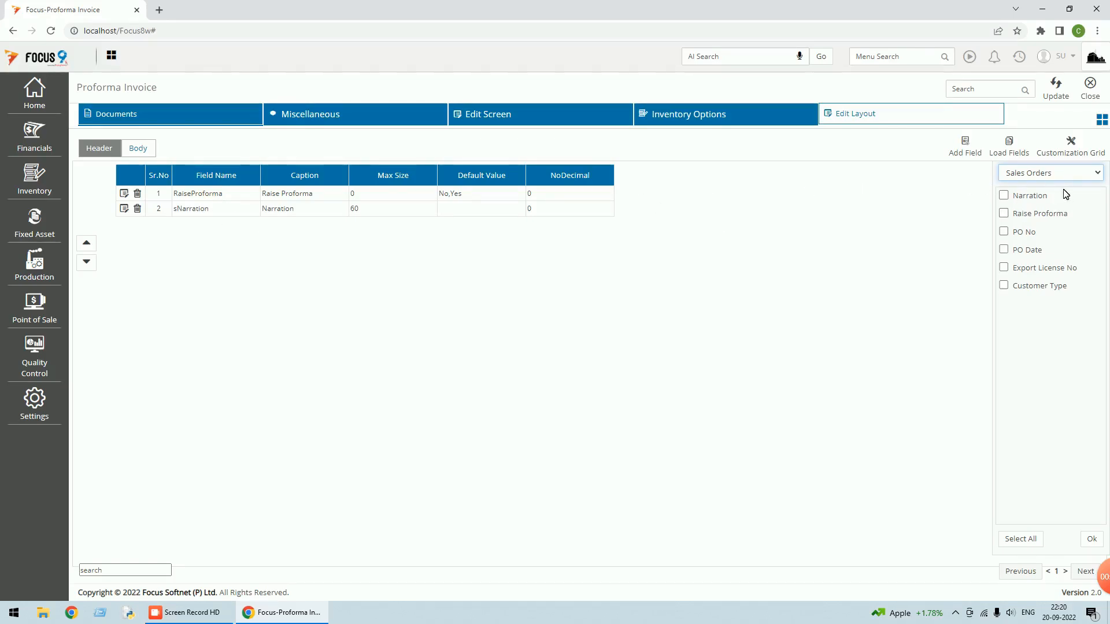
click(1004, 232)
click(1005, 249)
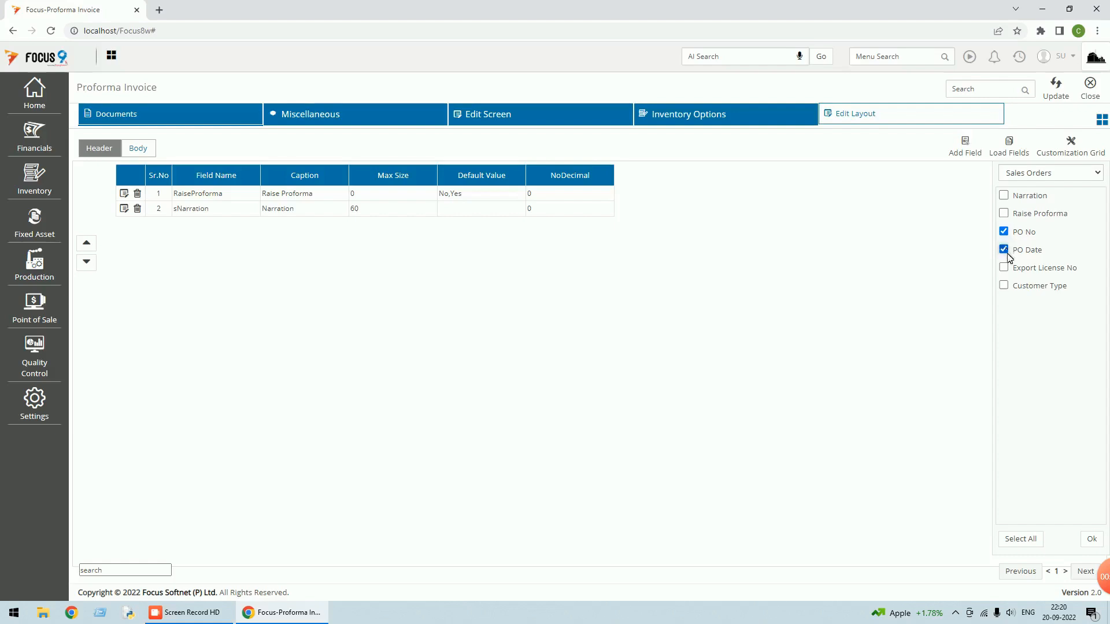
click(1006, 268)
click(1005, 285)
click(1091, 538)
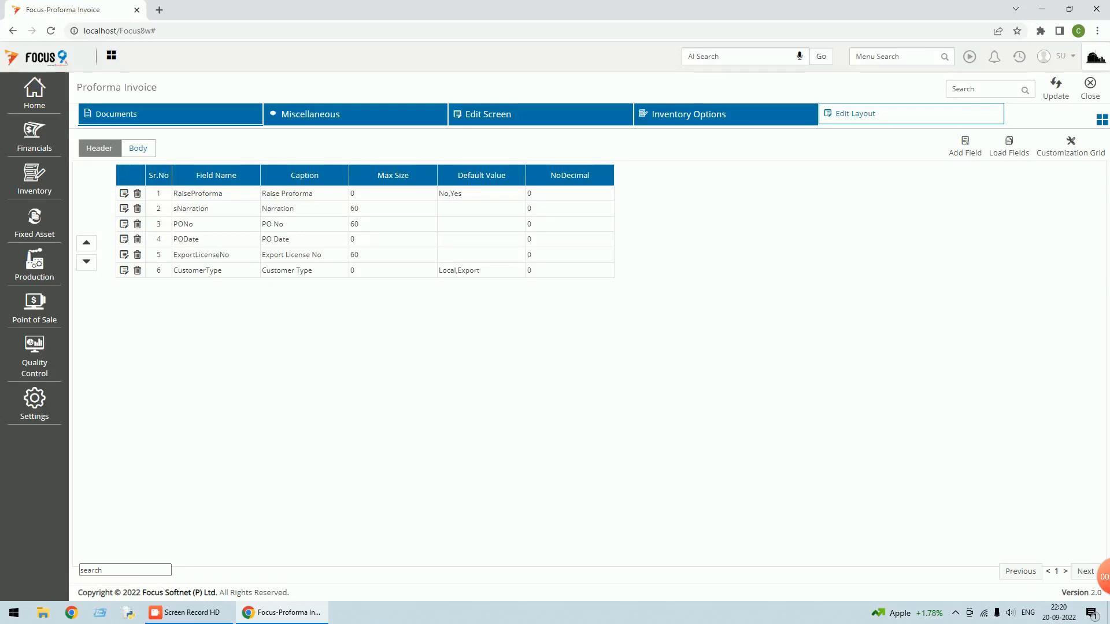
Reorder header rows to PONo, PODate, CustomerType, ExportLicenseNo on top, with sNarration last
click(191, 208)
click(87, 262)
click(87, 263)
click(98, 264)
click(98, 264)
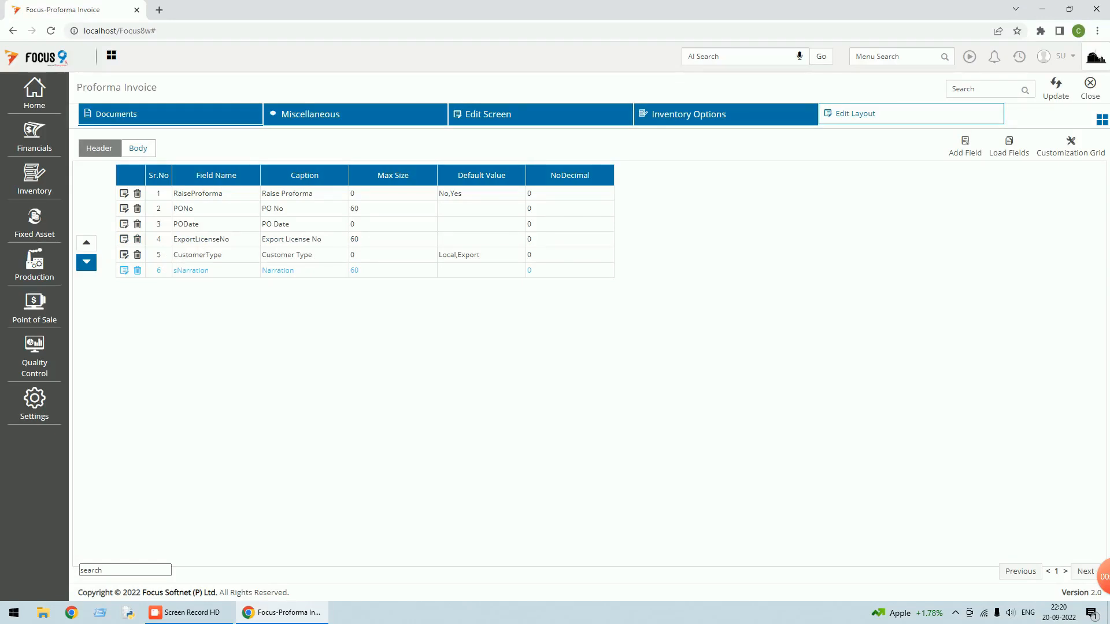
click(198, 211)
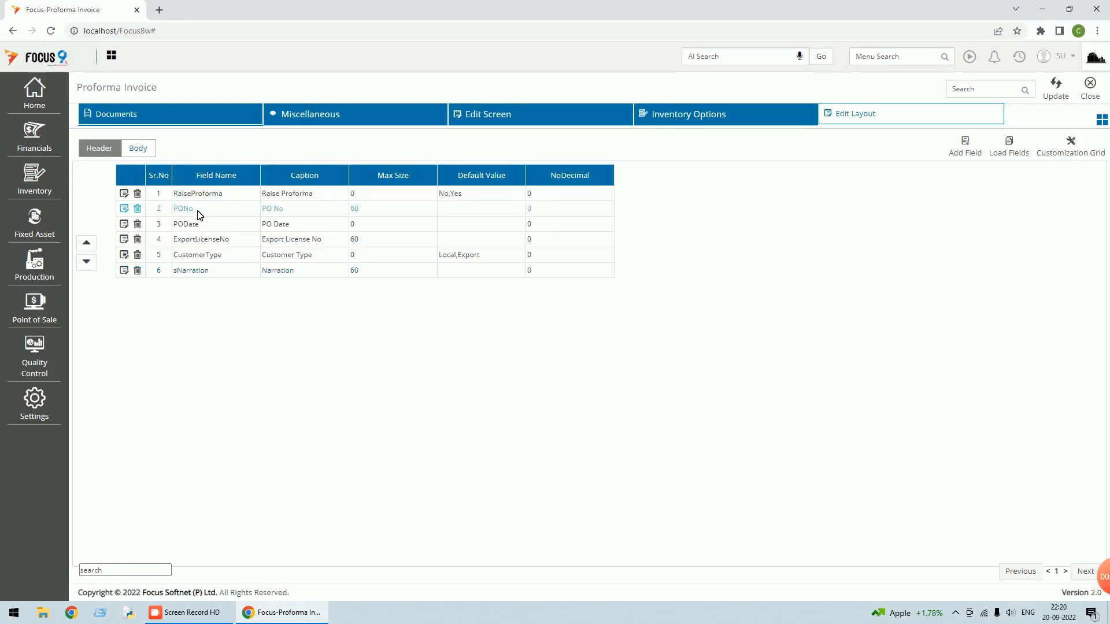
click(93, 246)
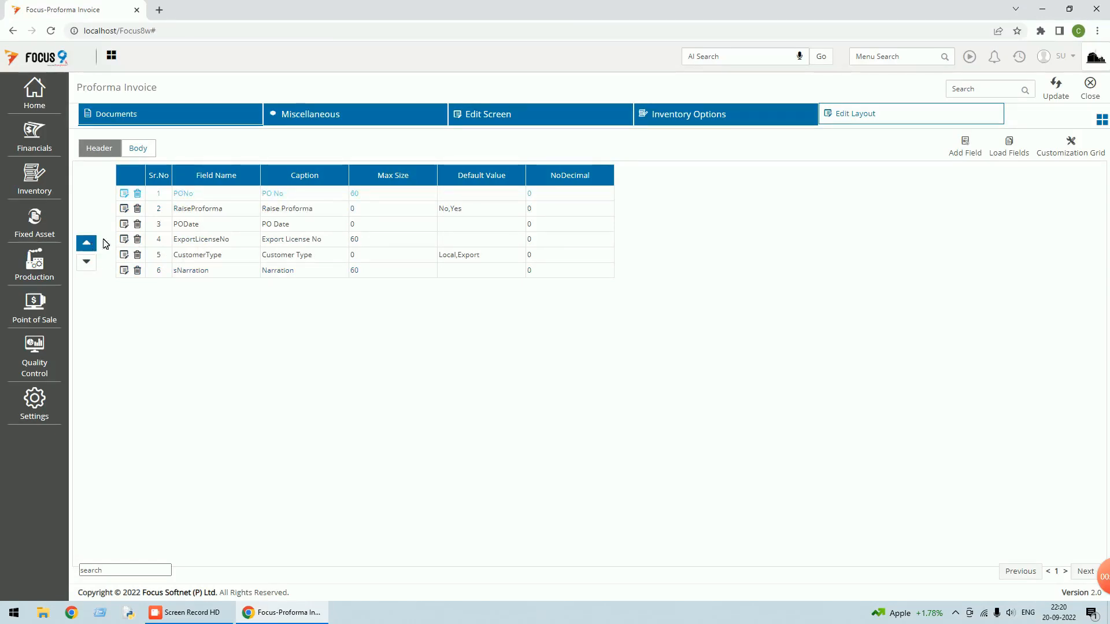
click(86, 242)
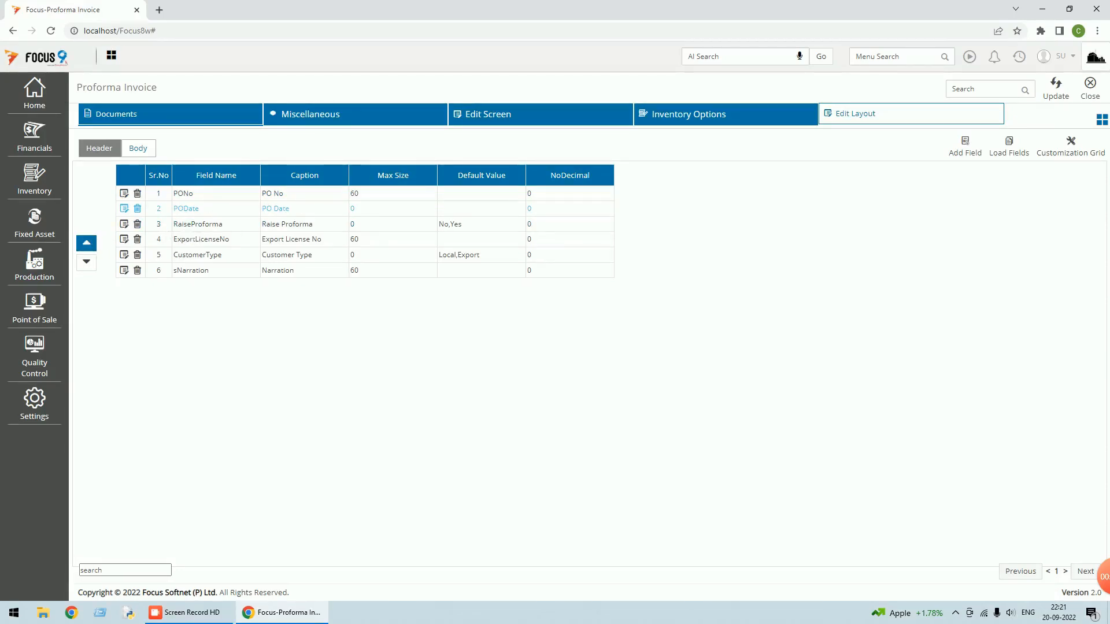
click(196, 254)
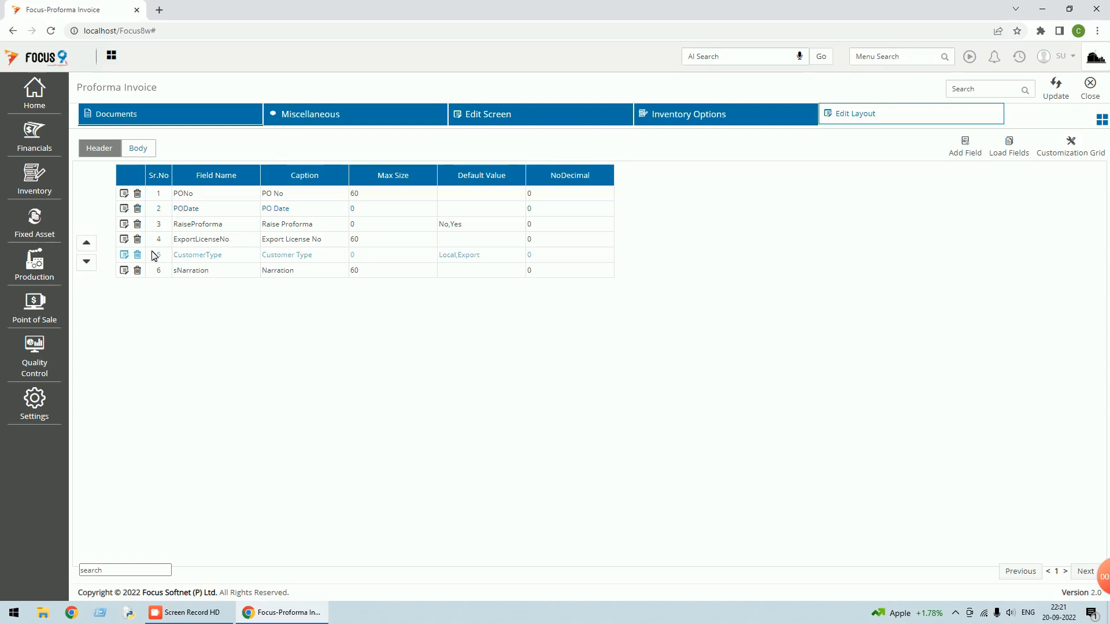
click(93, 247)
click(94, 248)
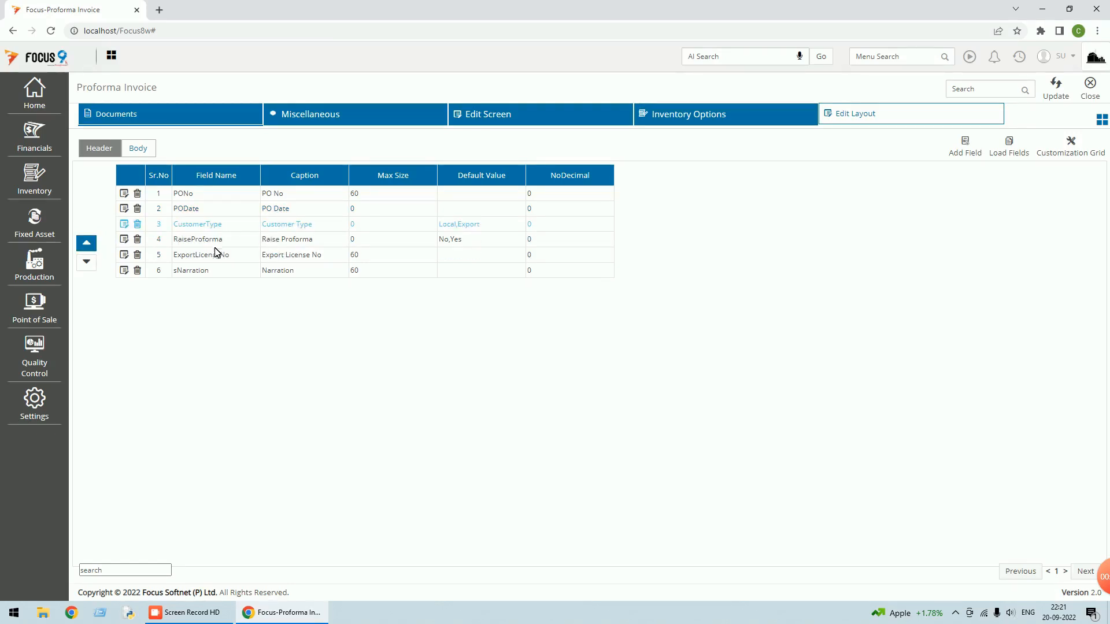
click(202, 255)
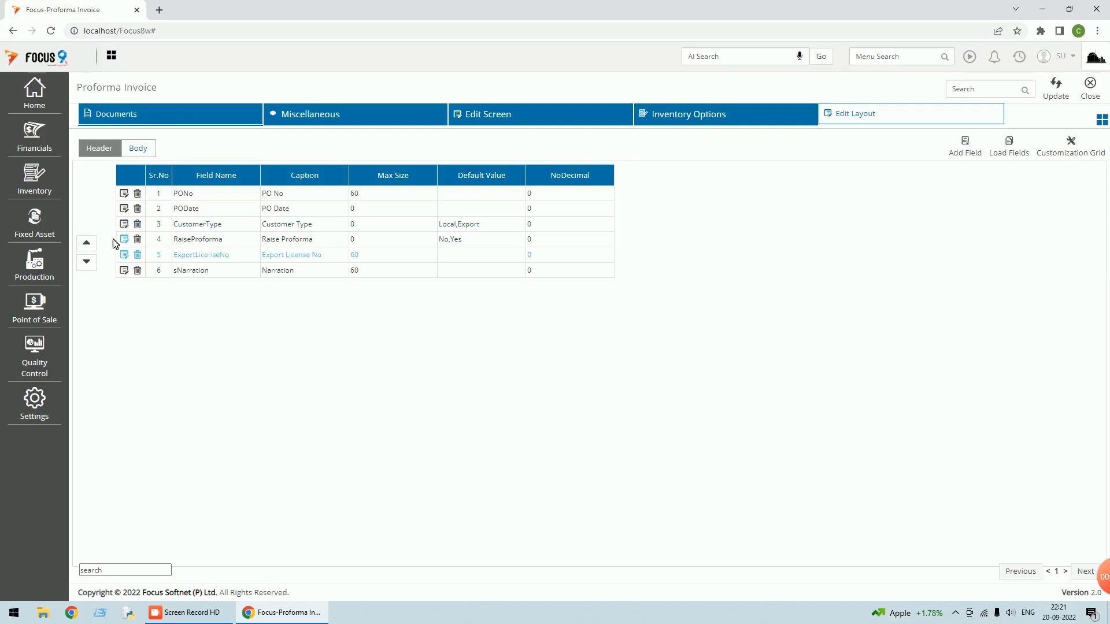
click(94, 245)
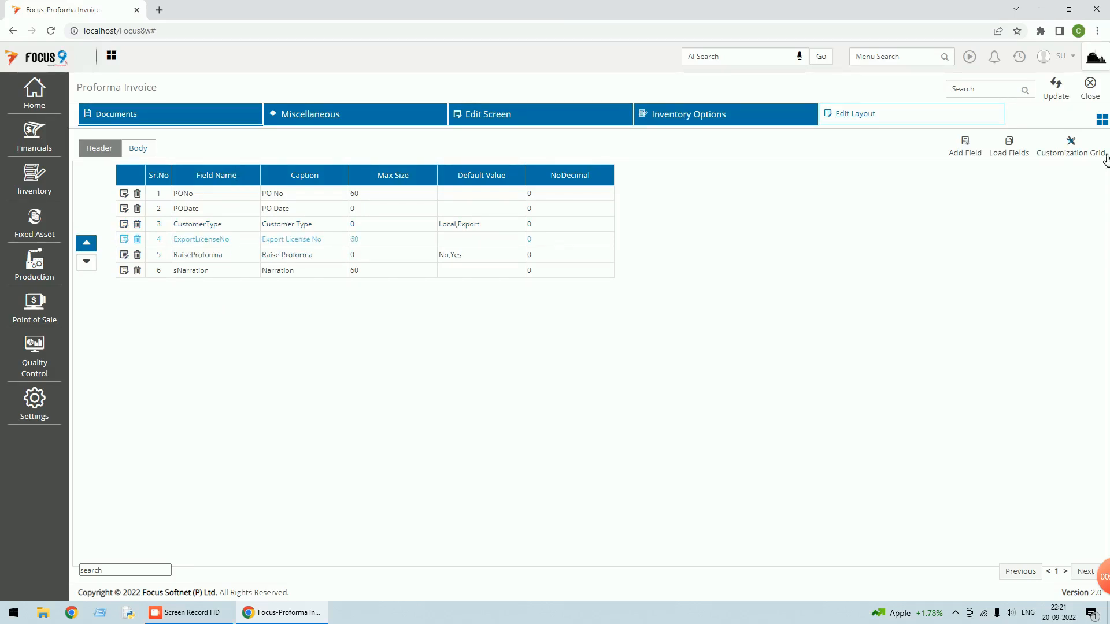
Update the header layout and close the layout editor and Proforma Invoice list
click(1061, 98)
click(1091, 97)
click(1090, 98)
click(1021, 64)
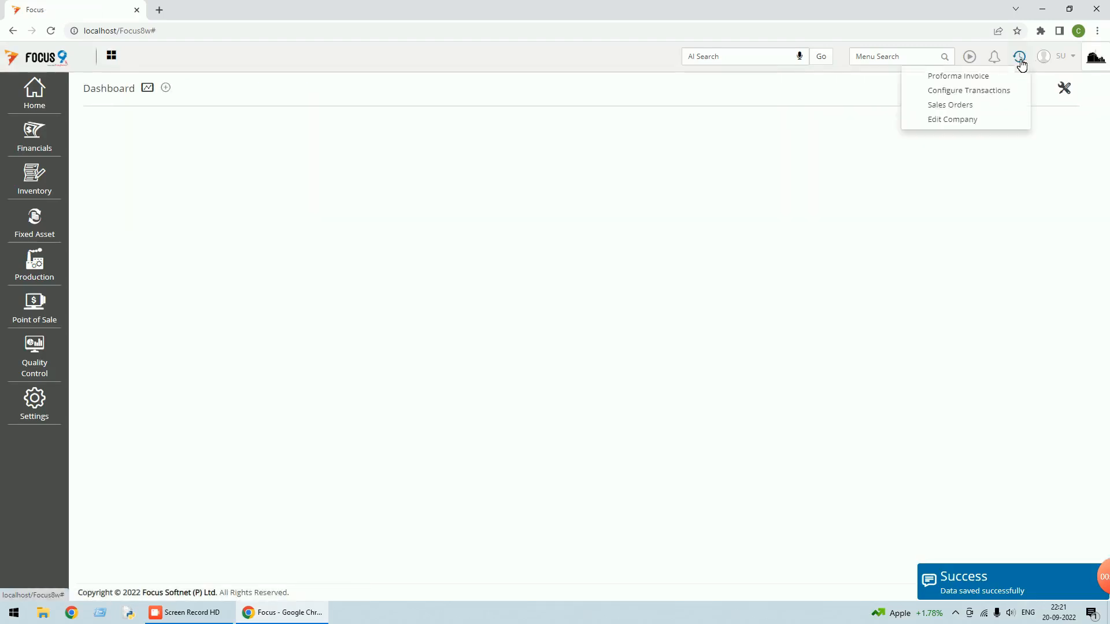
click(956, 76)
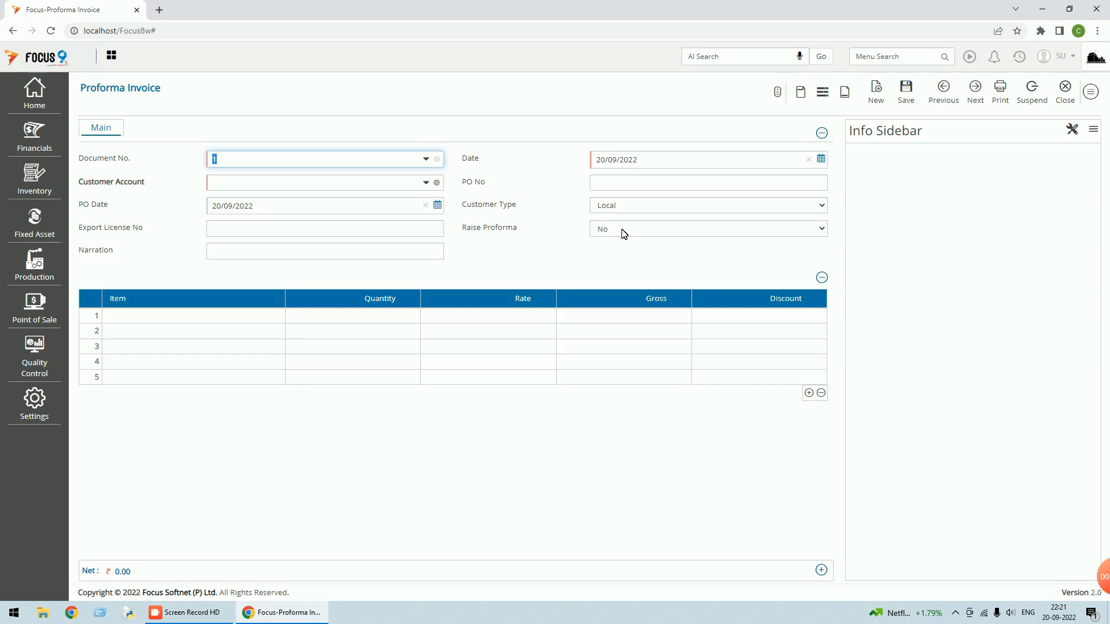
click(1066, 89)
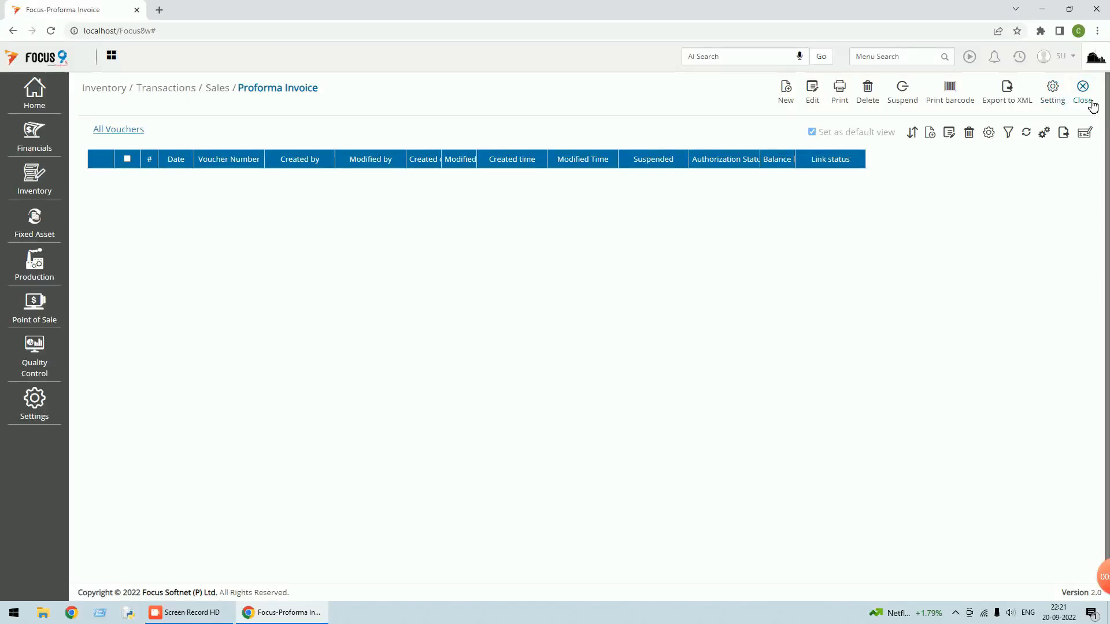
click(1086, 101)
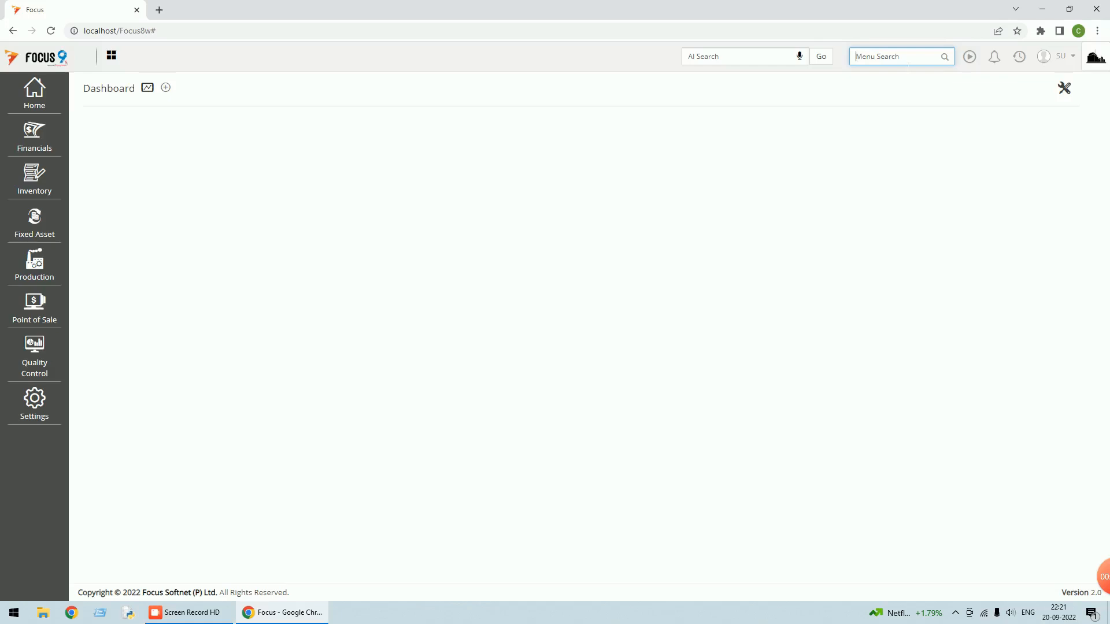
text(sales)
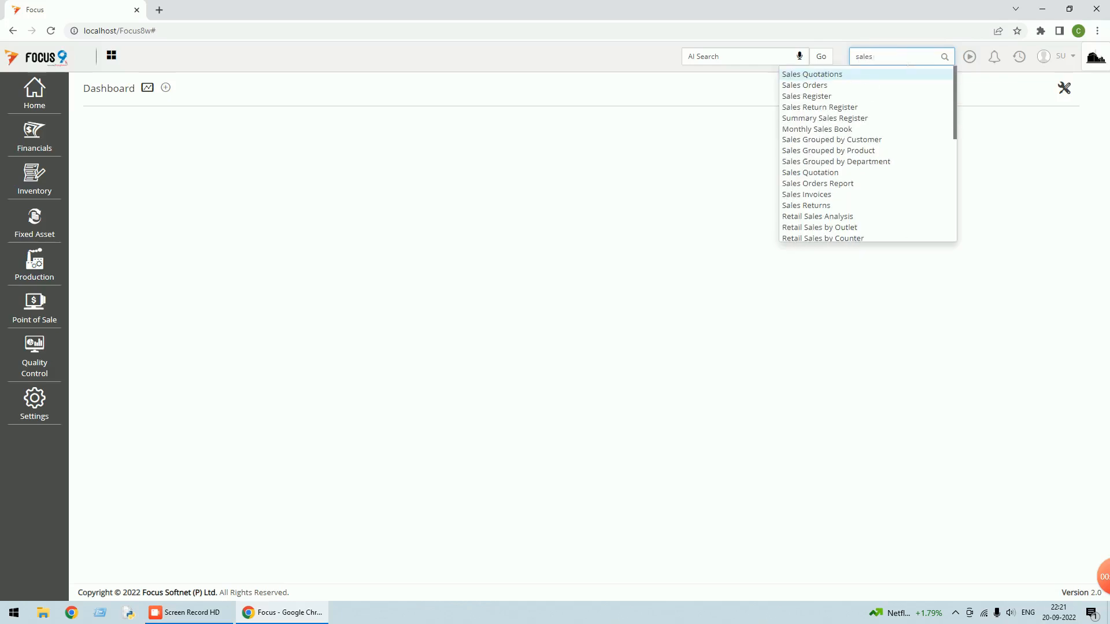
Open the Sales Orders transaction settings and go to its Triggers page
click(798, 87)
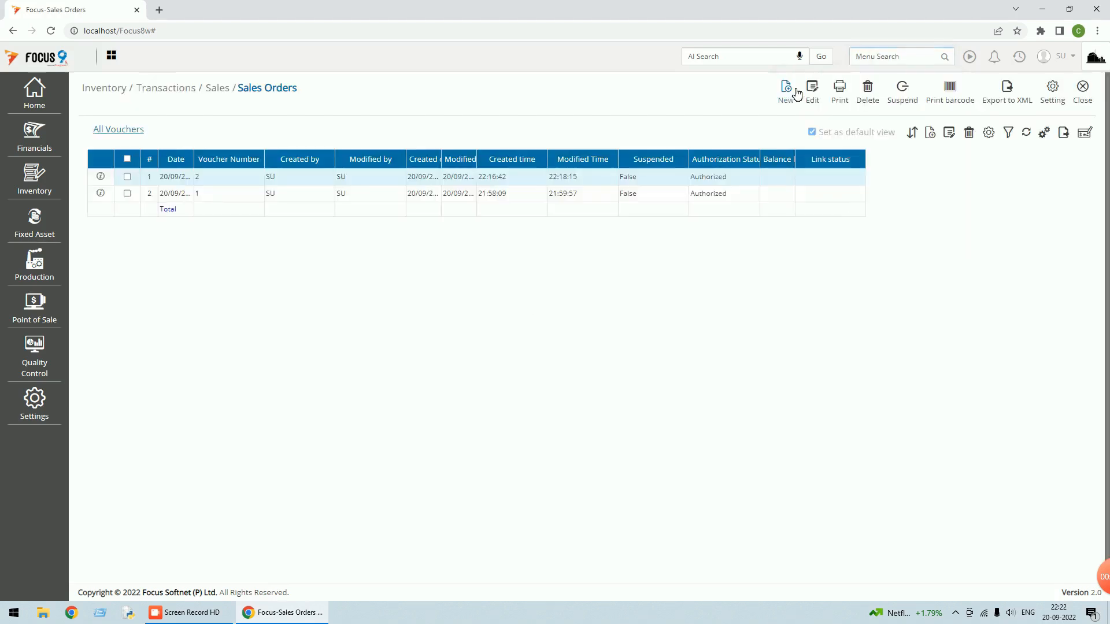
click(1053, 103)
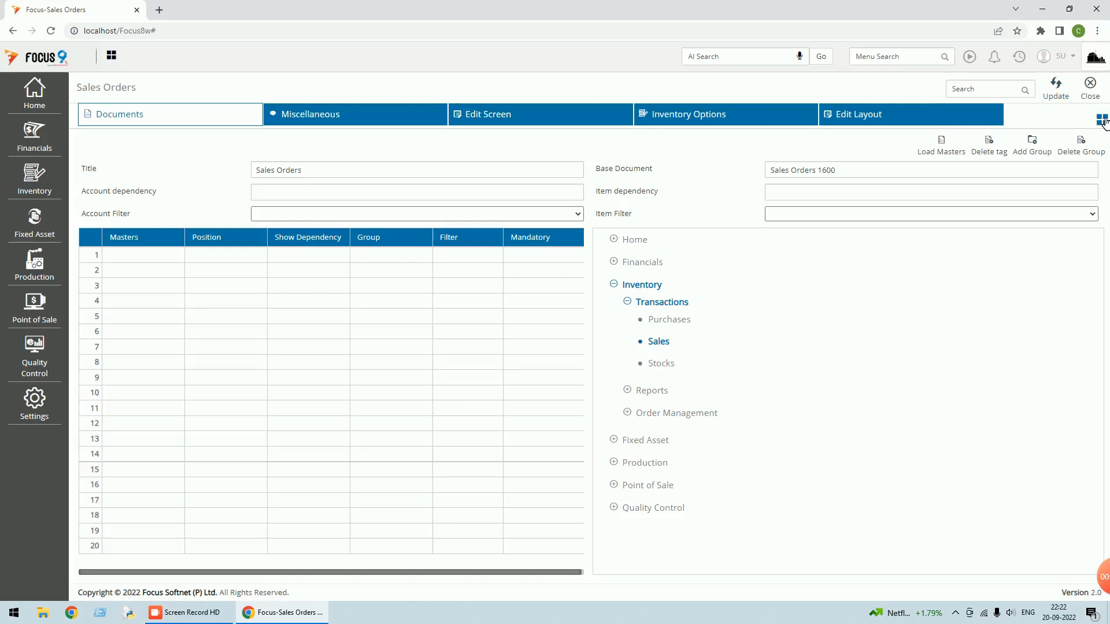
click(1102, 122)
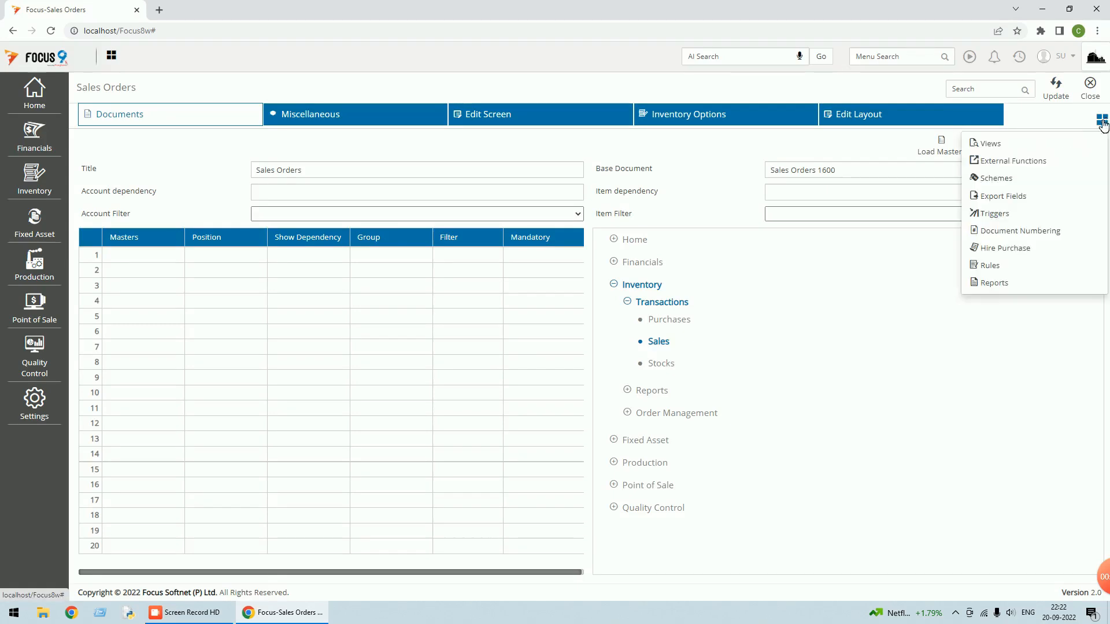
click(994, 214)
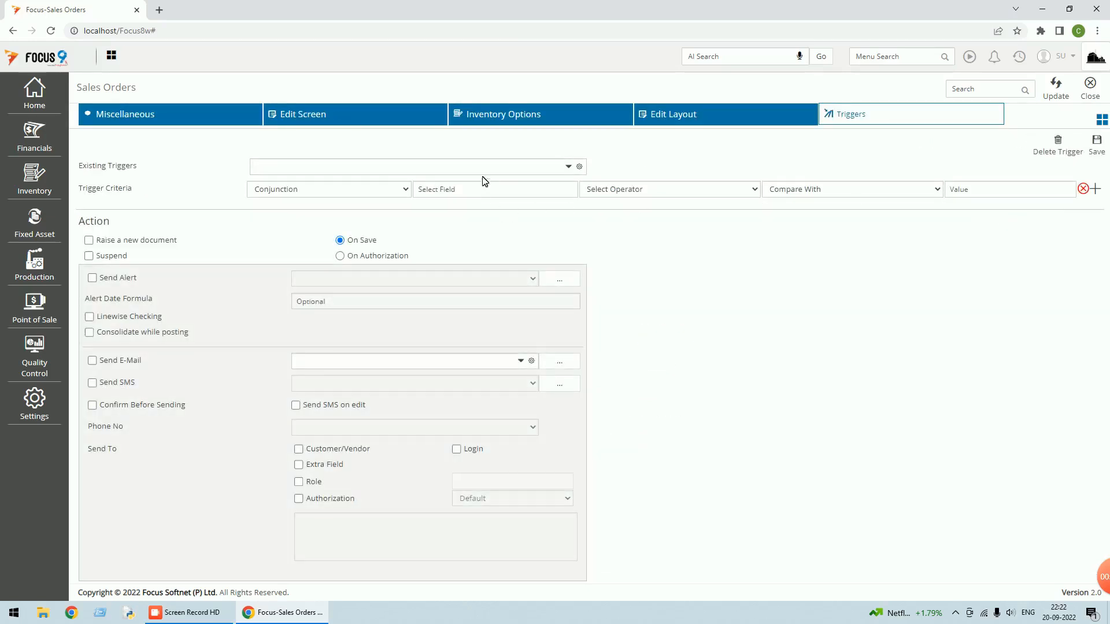
click(375, 167)
Load the existing Fire_Proforma trigger
text(F)
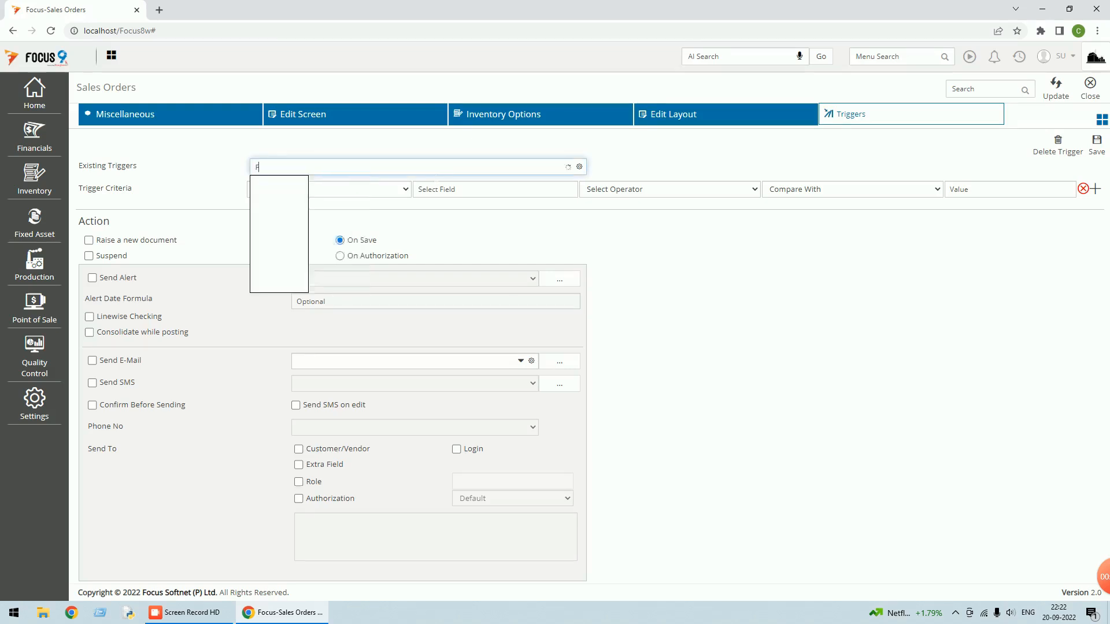
text(ire_)
key(BackSpace)
key(BackSpace)
key(BackSpace)
text(P)
text(Fire)
text(_Pro)
text(forma)
key(Return)
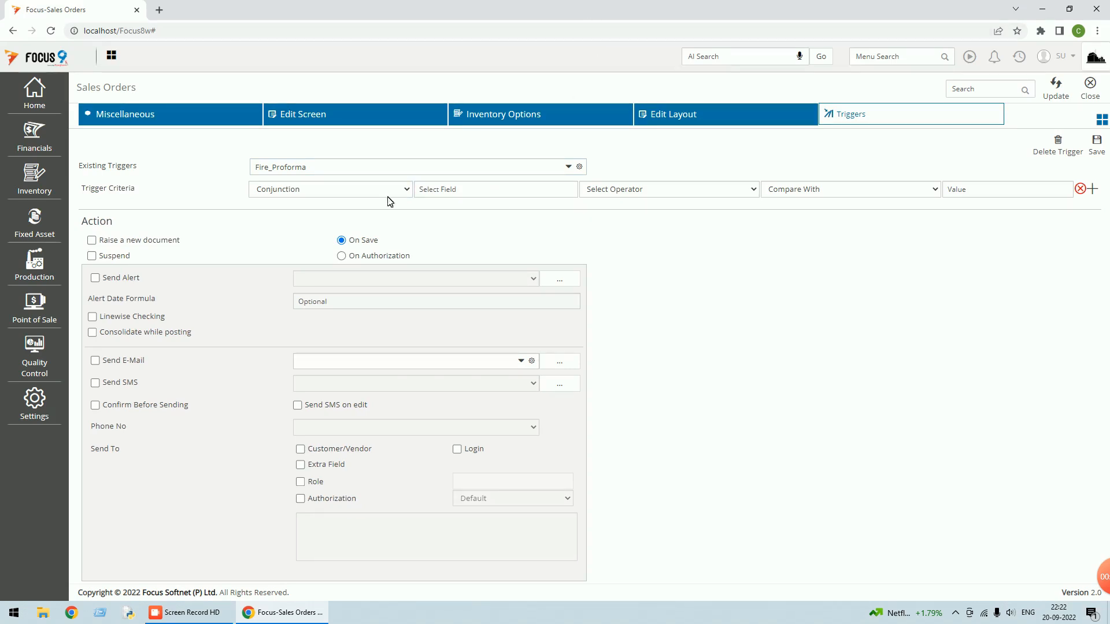
Set criteria Where RaiseProforma Equal to value Yes, and enable Raise a new document
click(407, 197)
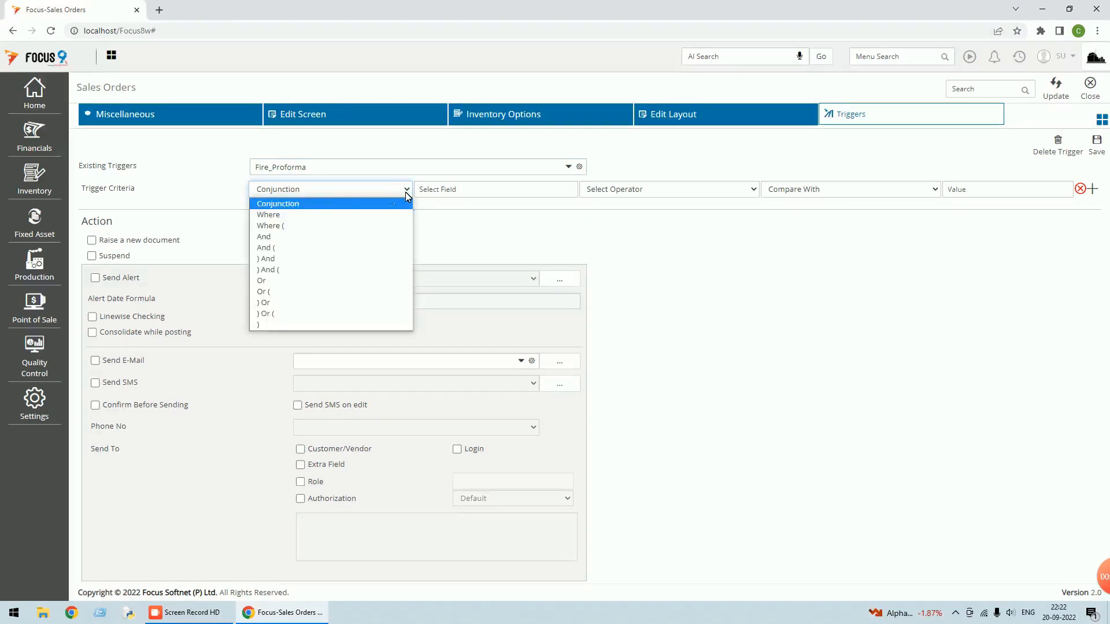
click(317, 215)
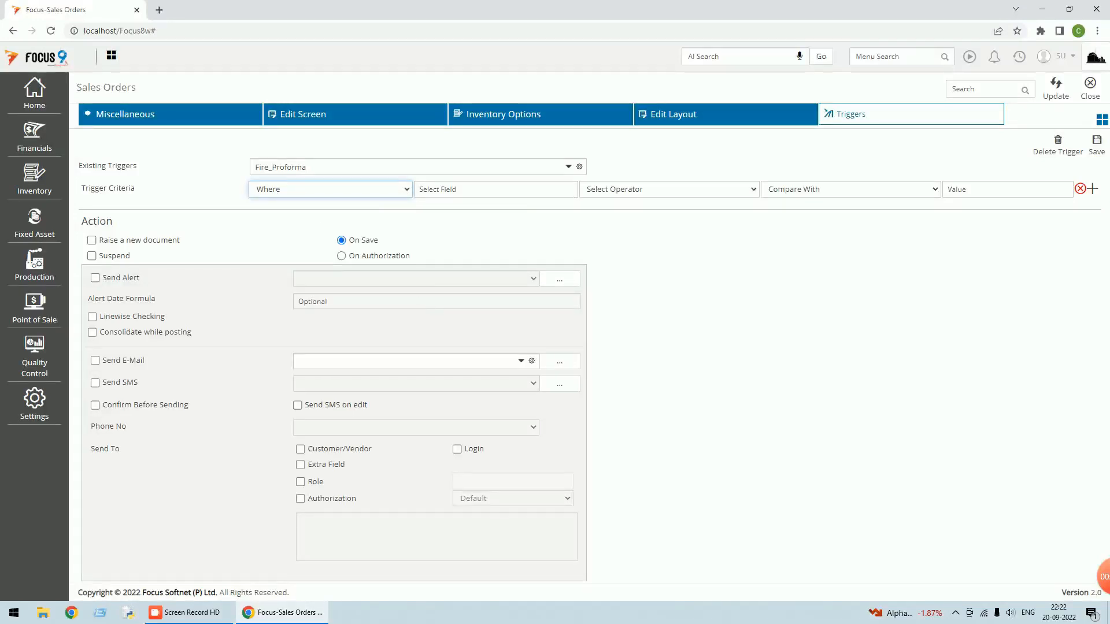
click(513, 189)
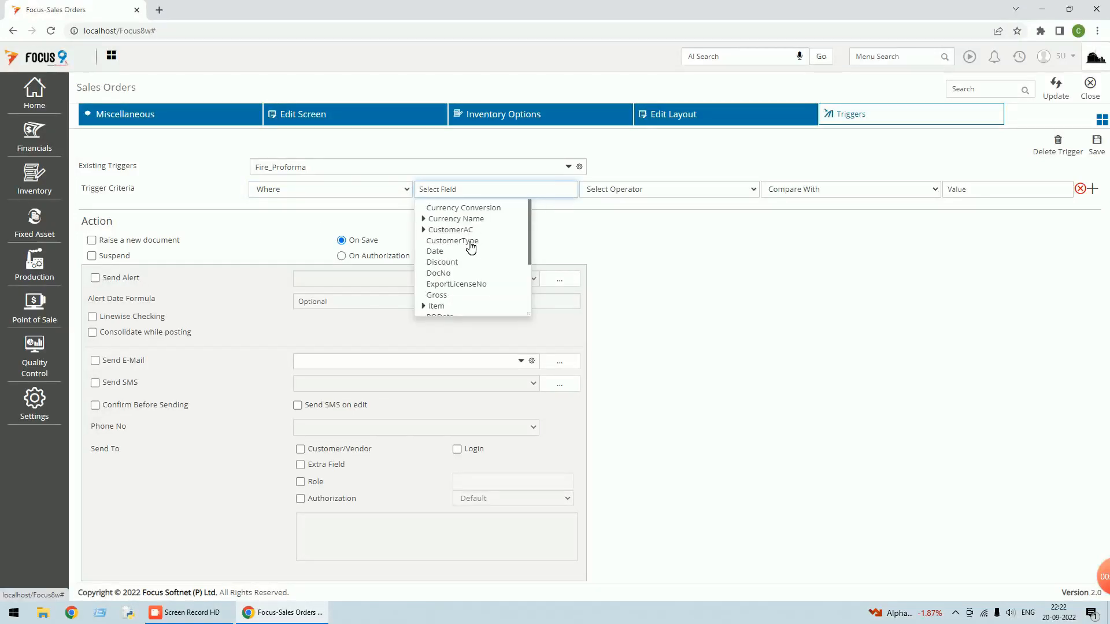
text(ra)
scroll(467, 254, down, 2)
scroll(468, 248, down, 1)
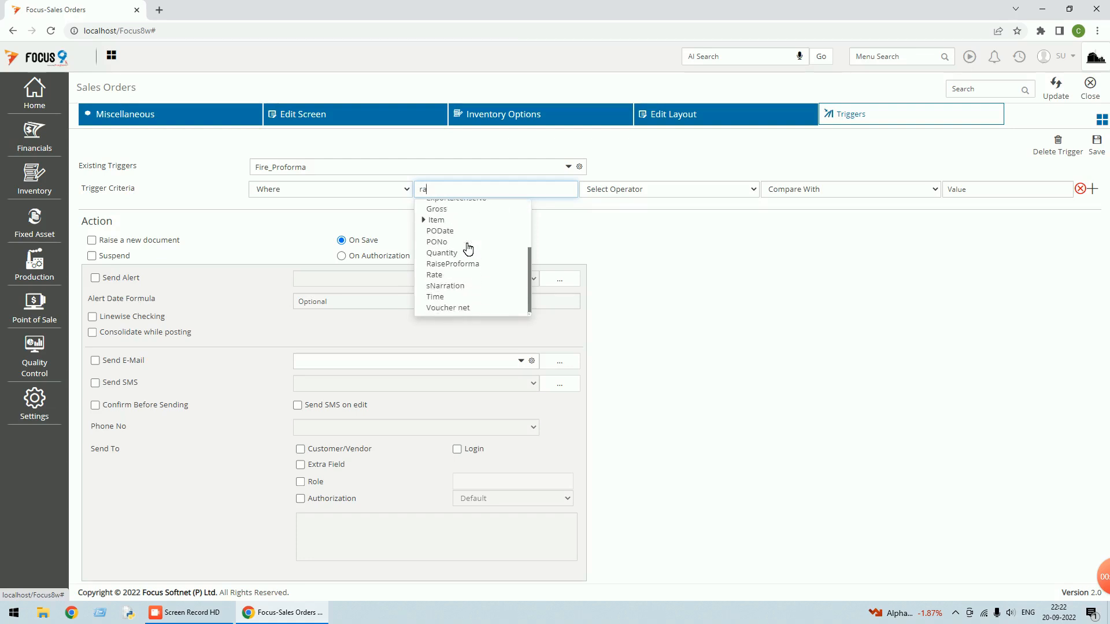
click(470, 264)
click(709, 190)
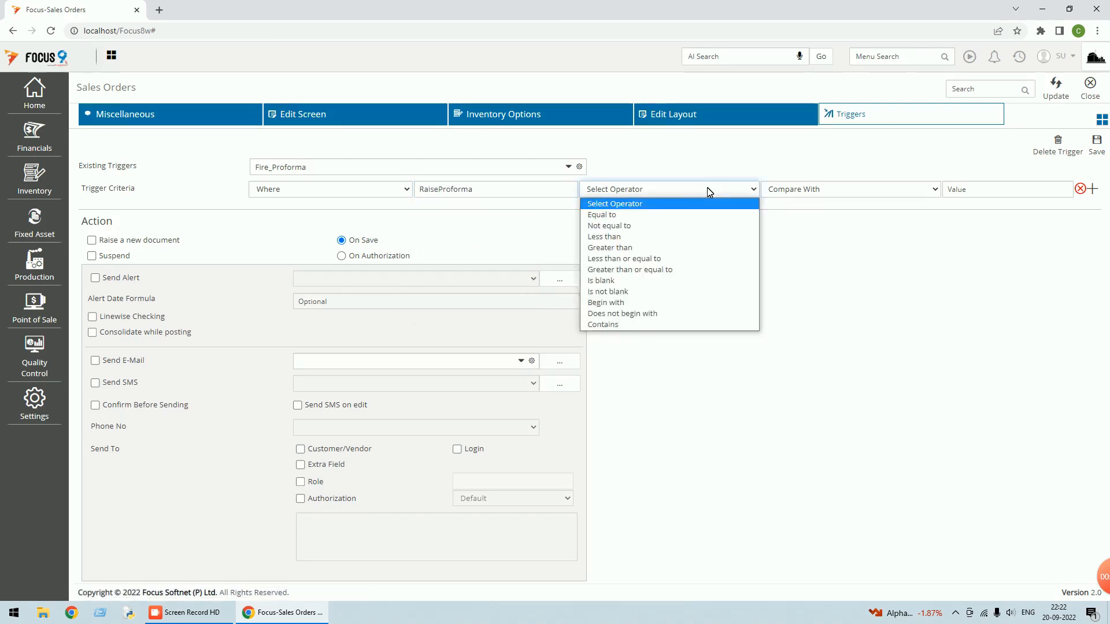
click(658, 216)
click(810, 189)
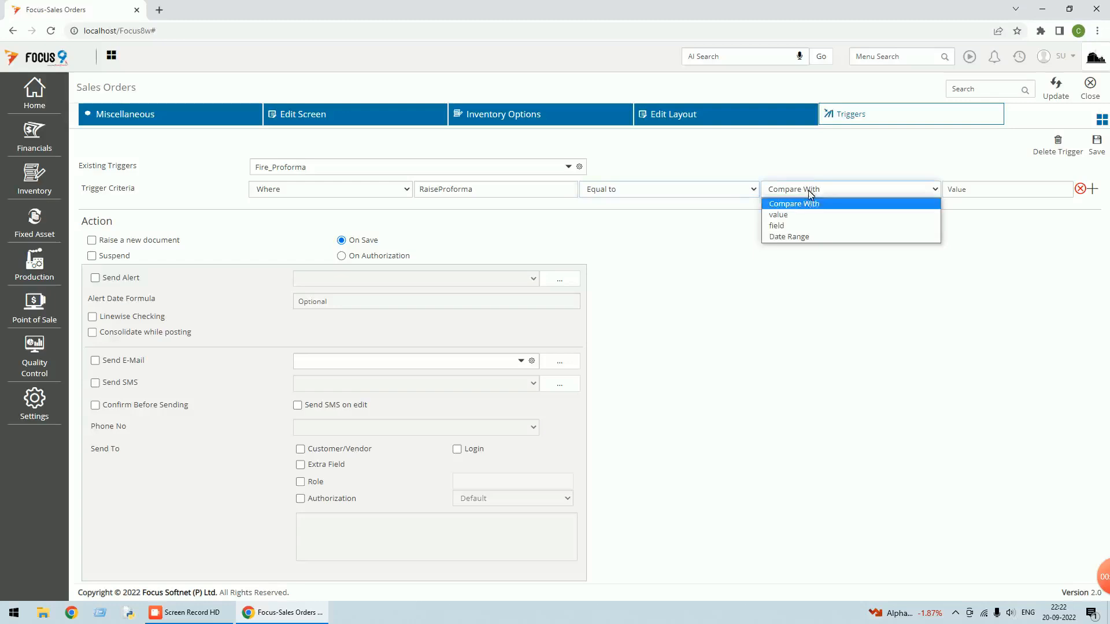
click(779, 215)
click(1068, 191)
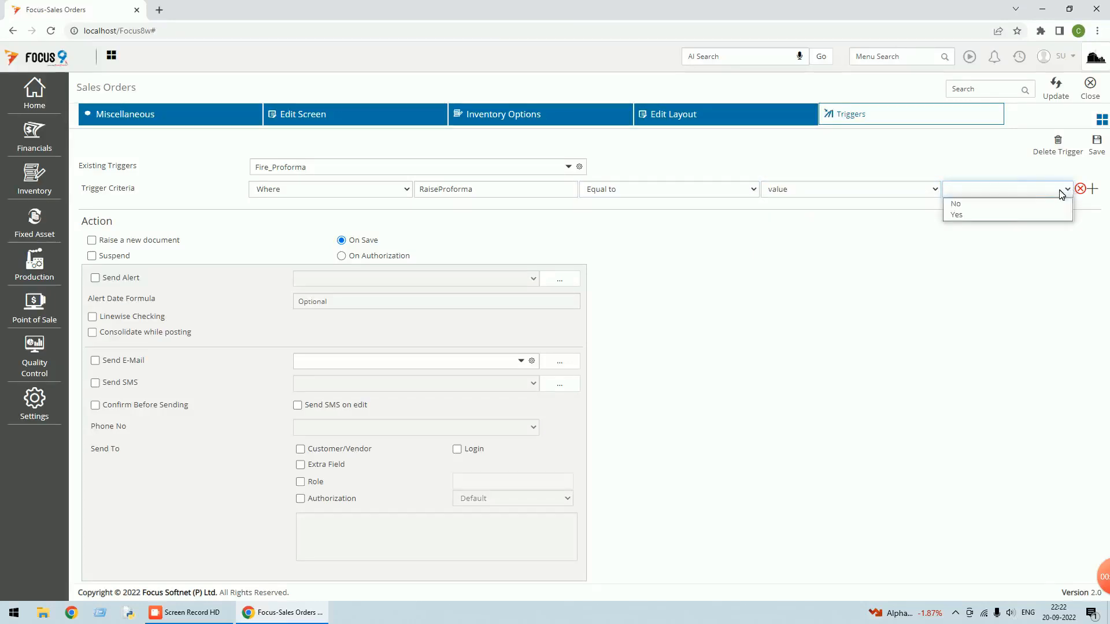
click(986, 215)
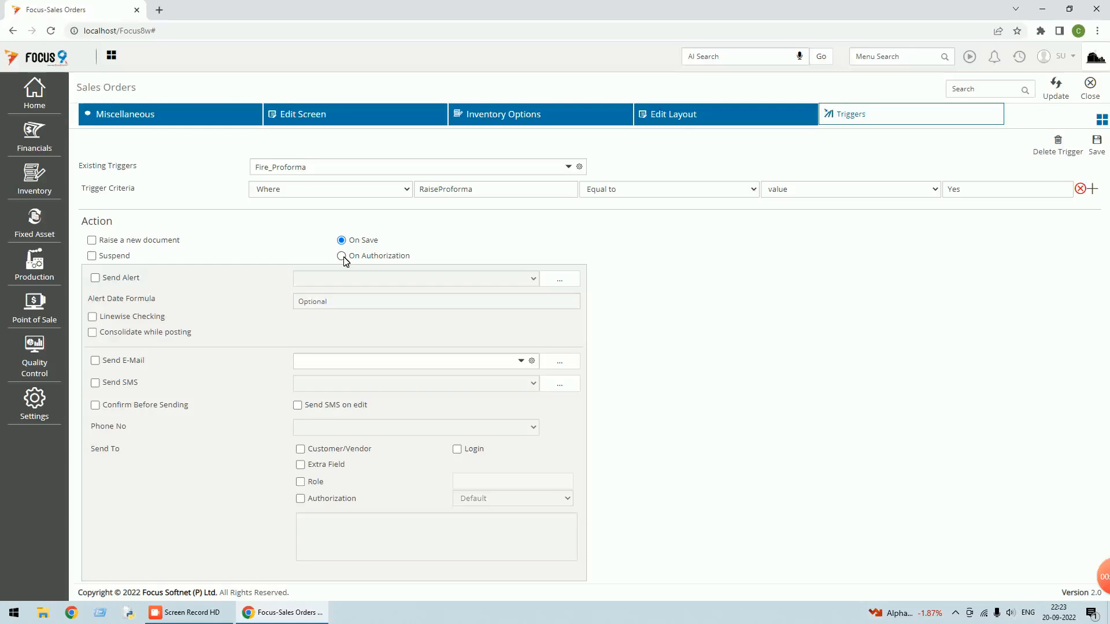
click(91, 240)
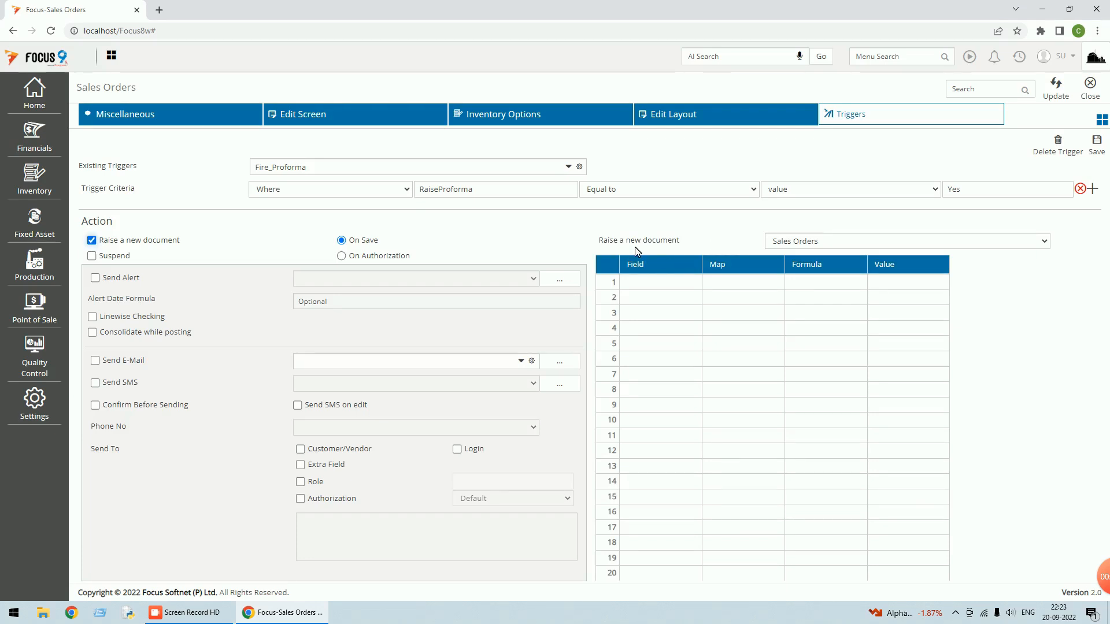
Choose Proforma Invoice instead of Sales Orders as the document the trigger raises
click(826, 245)
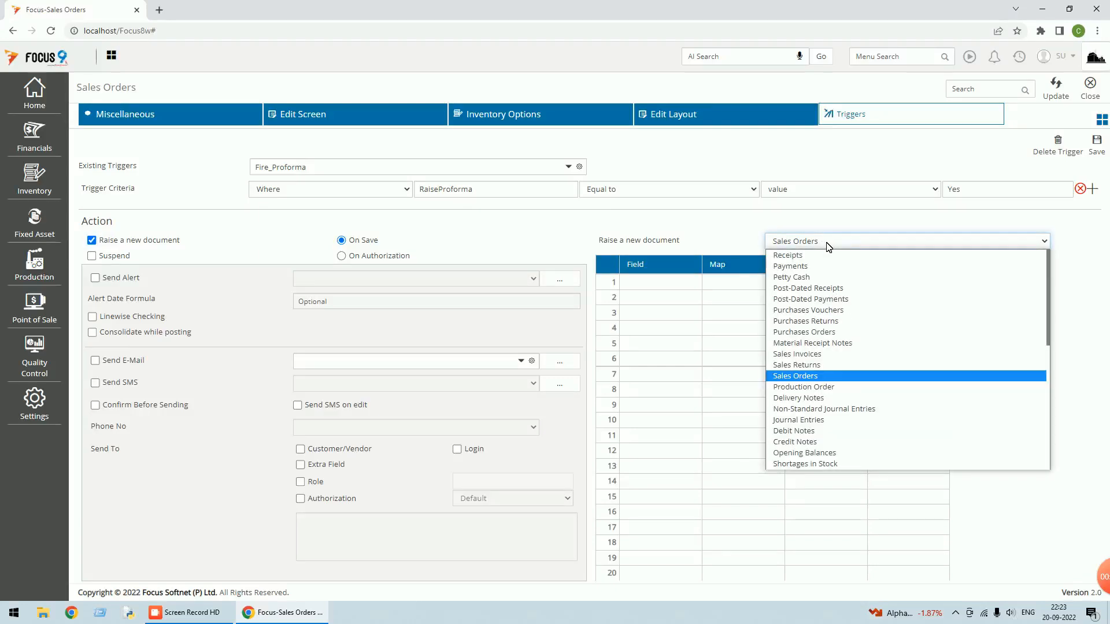
key(Down)
key(Down)
key(Down)
key(Down)
key(Down)
key(Down)
key(Down)
key(Down)
key(Down)
key(Down)
key(Down)
key(Down)
key(Down)
key(Down)
key(Down)
key(Down)
key(Down)
key(Down)
key(Down)
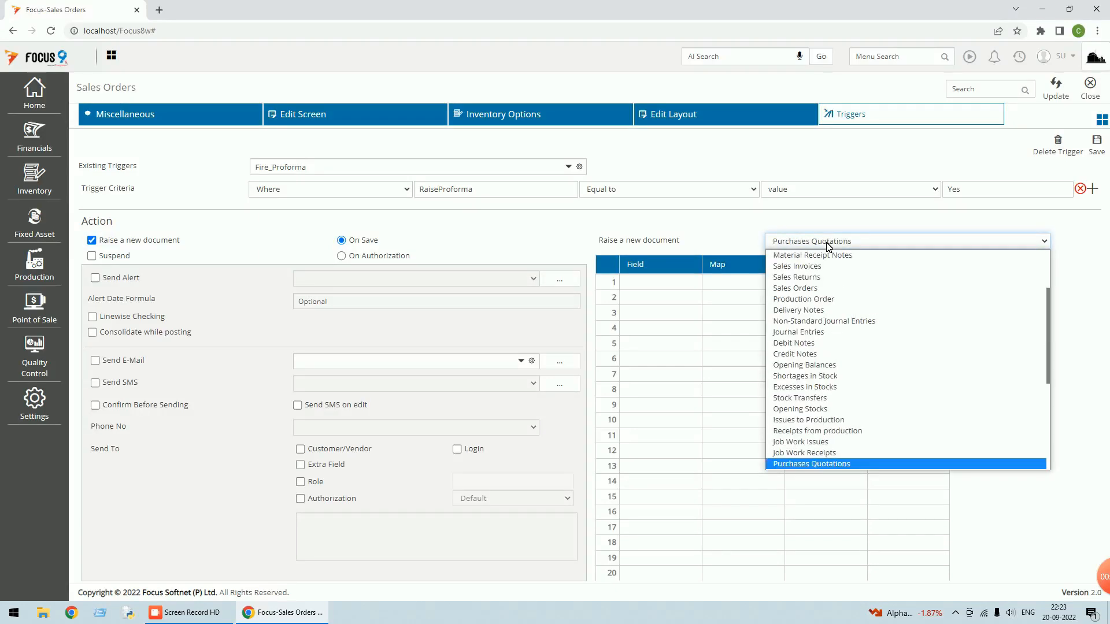
key(Down)
key(Down)
key(Down)
key(Down)
key(Down)
key(Down)
key(Down)
key(Down)
key(Down)
key(Down)
key(Down)
key(Down)
key(Down)
key(Down)
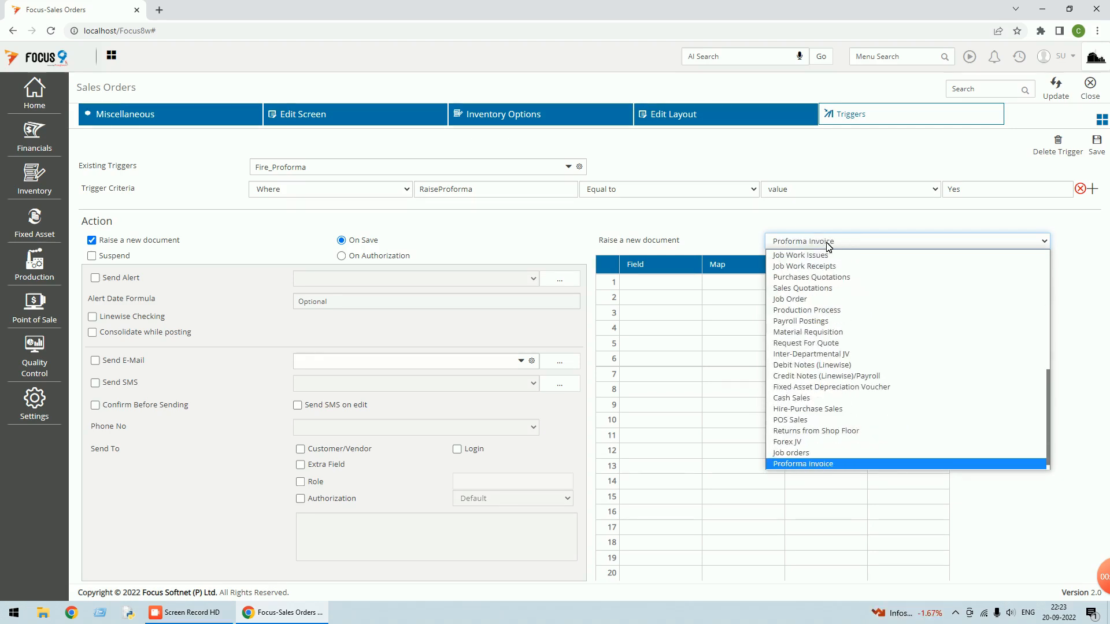
key(Return)
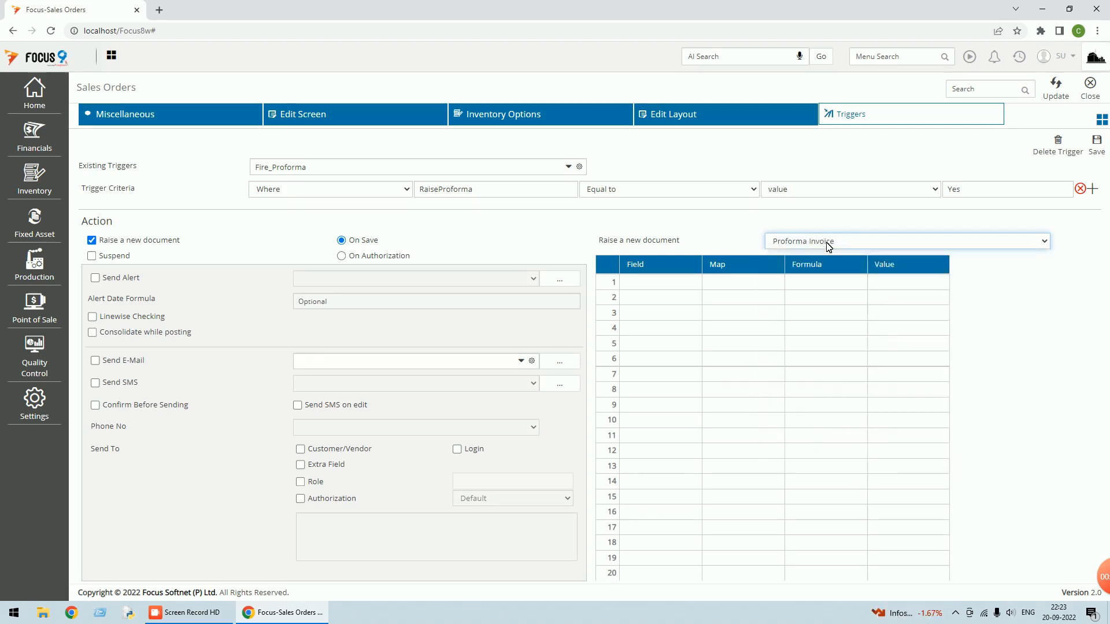
Fill mapping grid rows 1–5 with fields DocNo, Date, CustomerAC, CustomerType and ExportLicenseNo
click(674, 286)
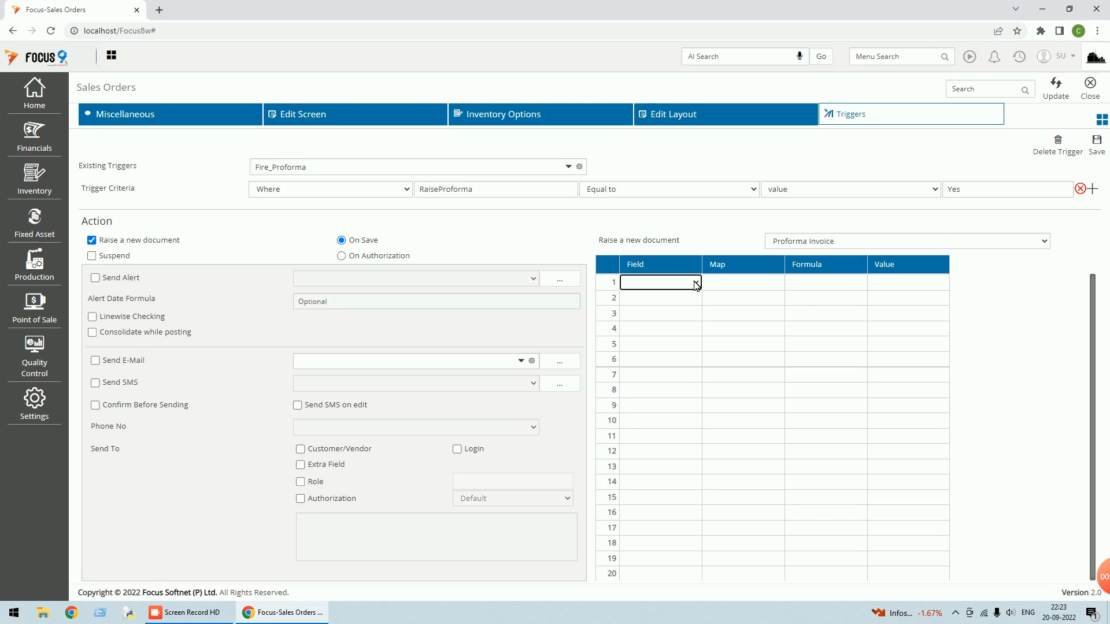
click(696, 284)
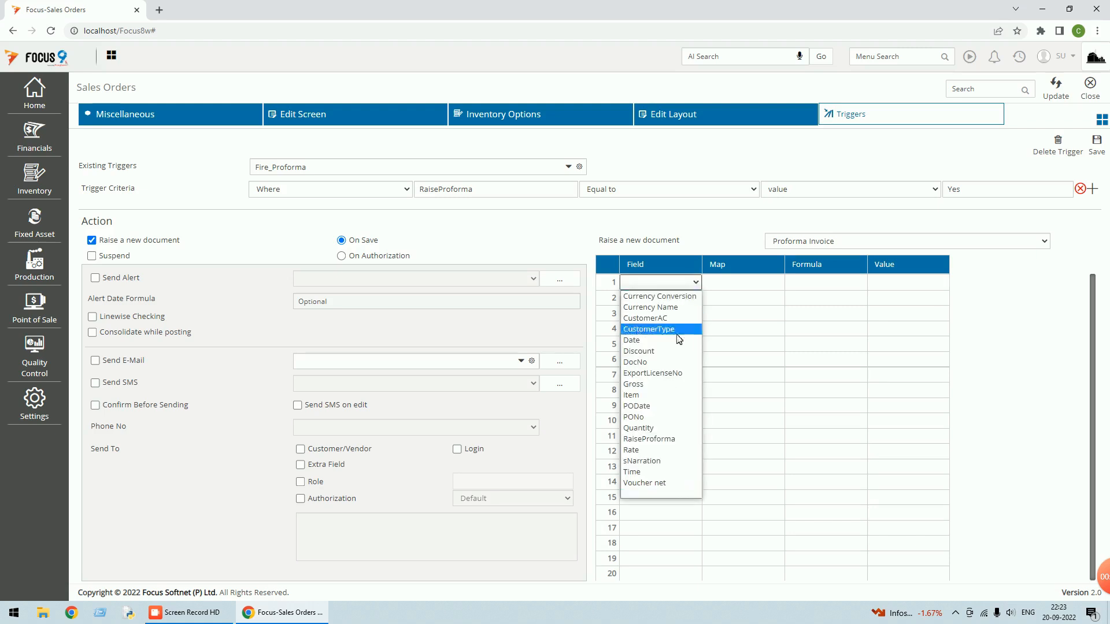
click(657, 363)
click(673, 302)
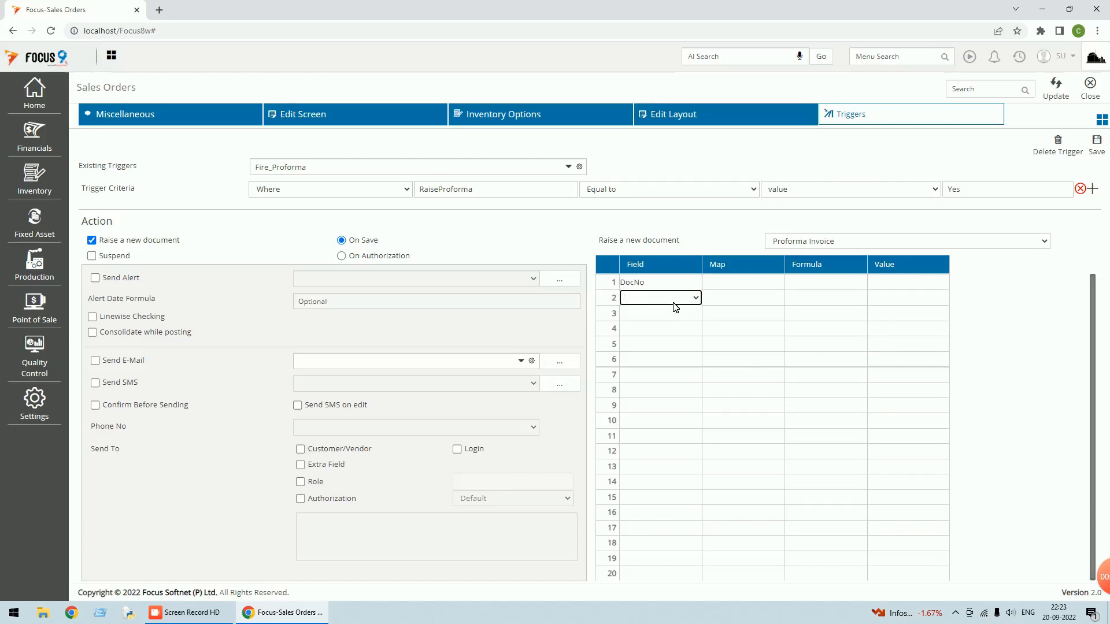
click(668, 313)
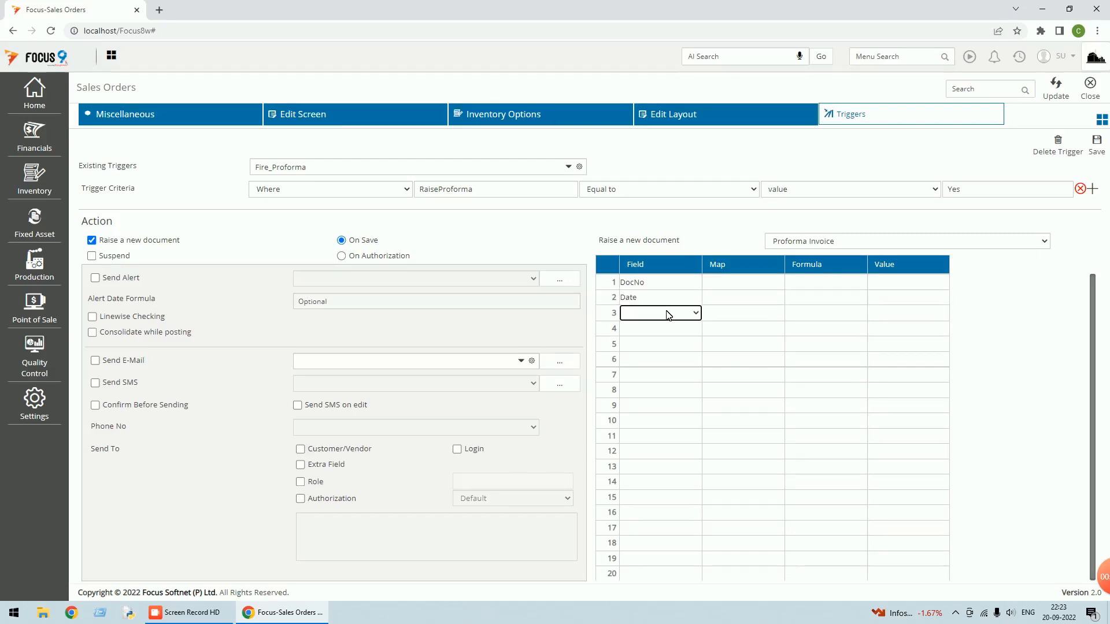
key(Down)
key(Down)
click(672, 330)
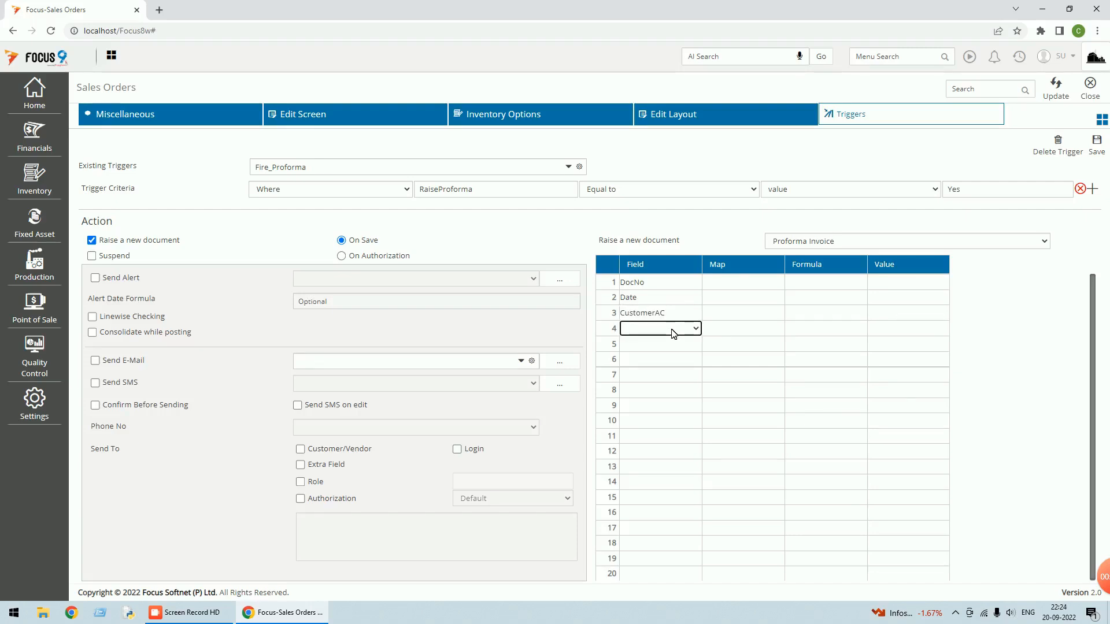
key(c)
key(c)
key(c)
click(669, 345)
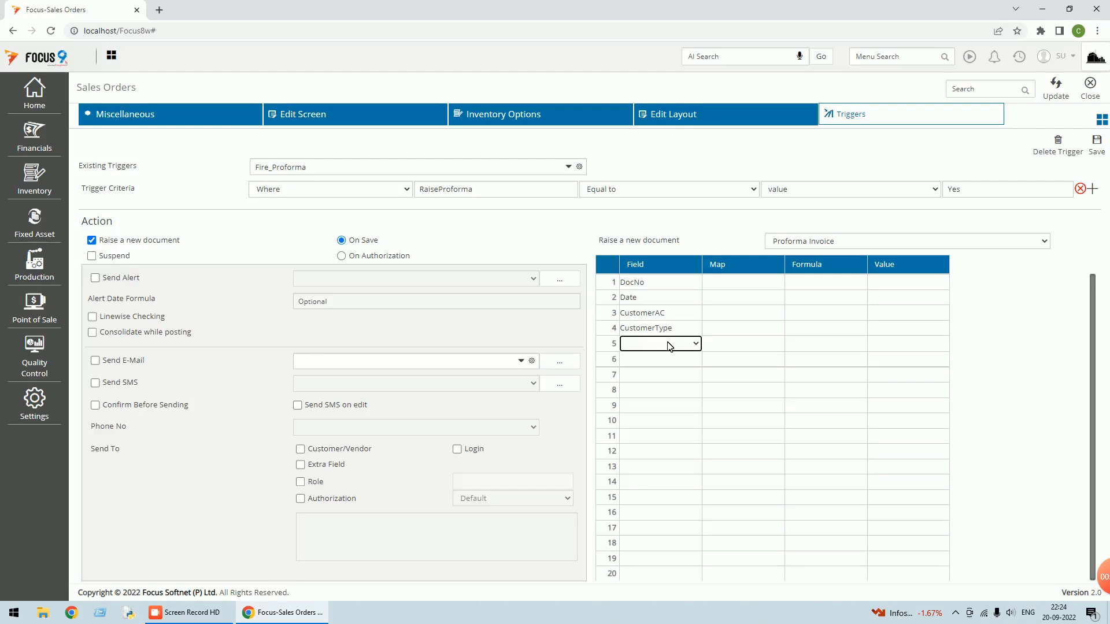
key(e)
click(665, 359)
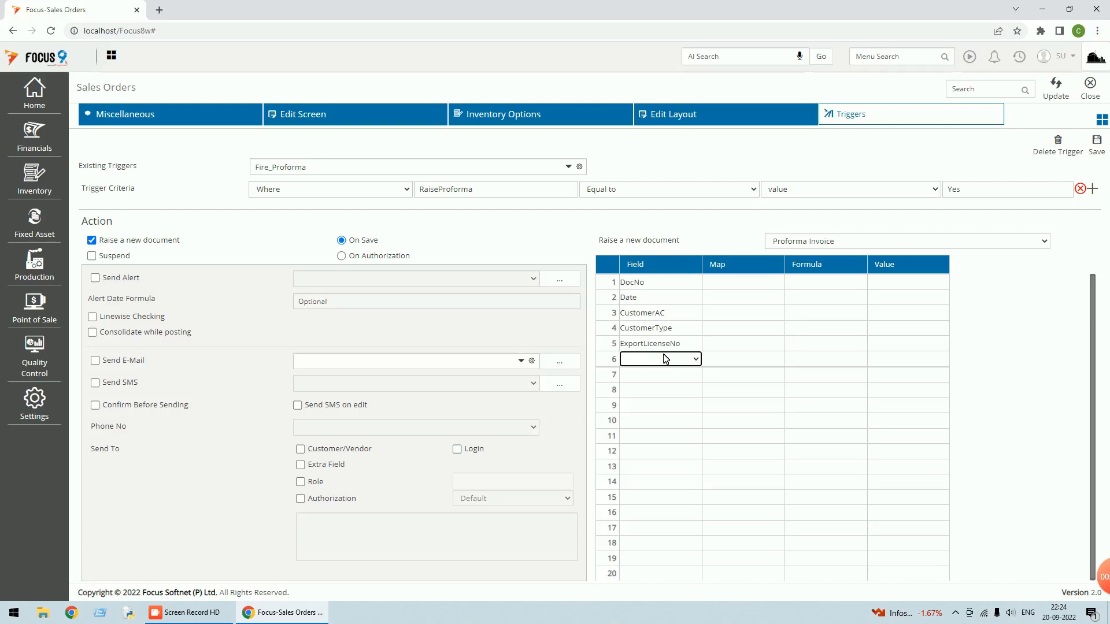
Set rows 6–8 of the Field column to PONo, PODate and RaiseProforma
click(695, 359)
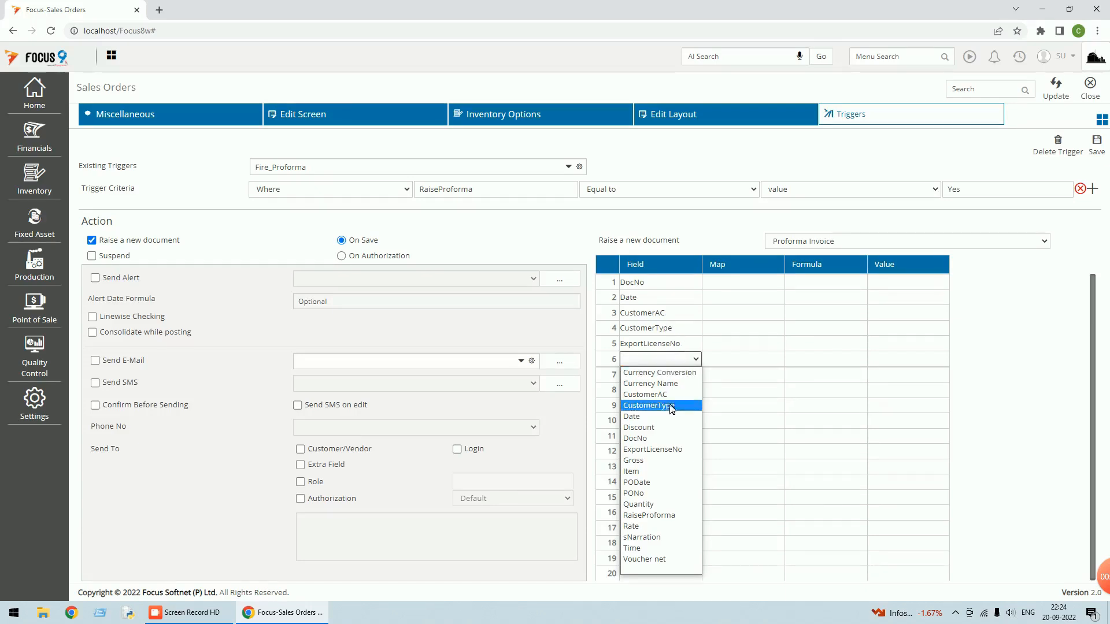
click(634, 492)
click(673, 376)
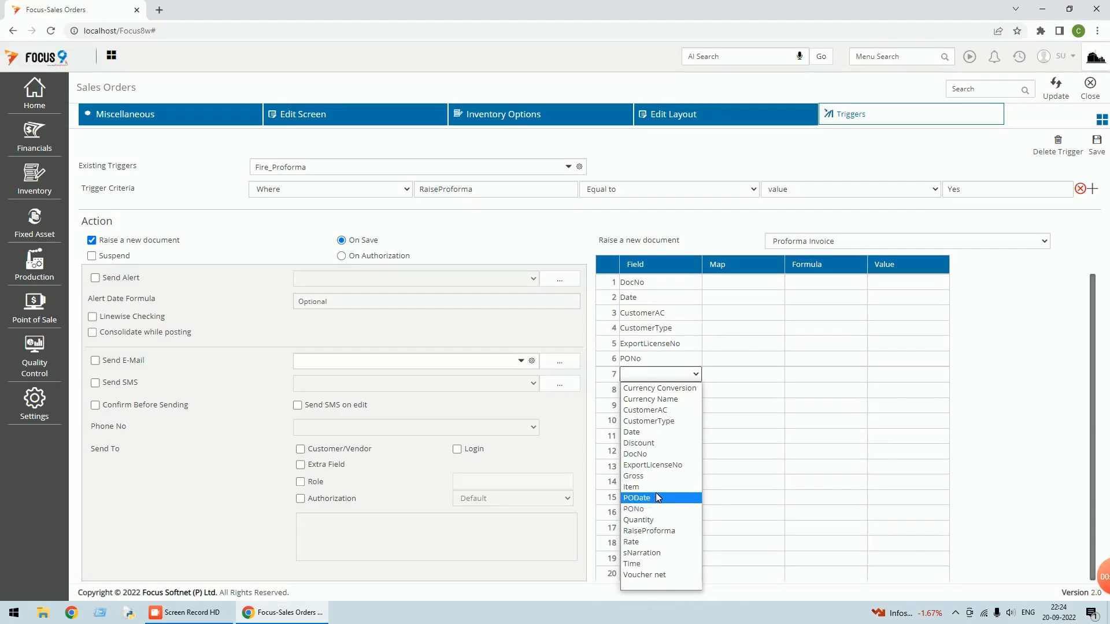
click(657, 498)
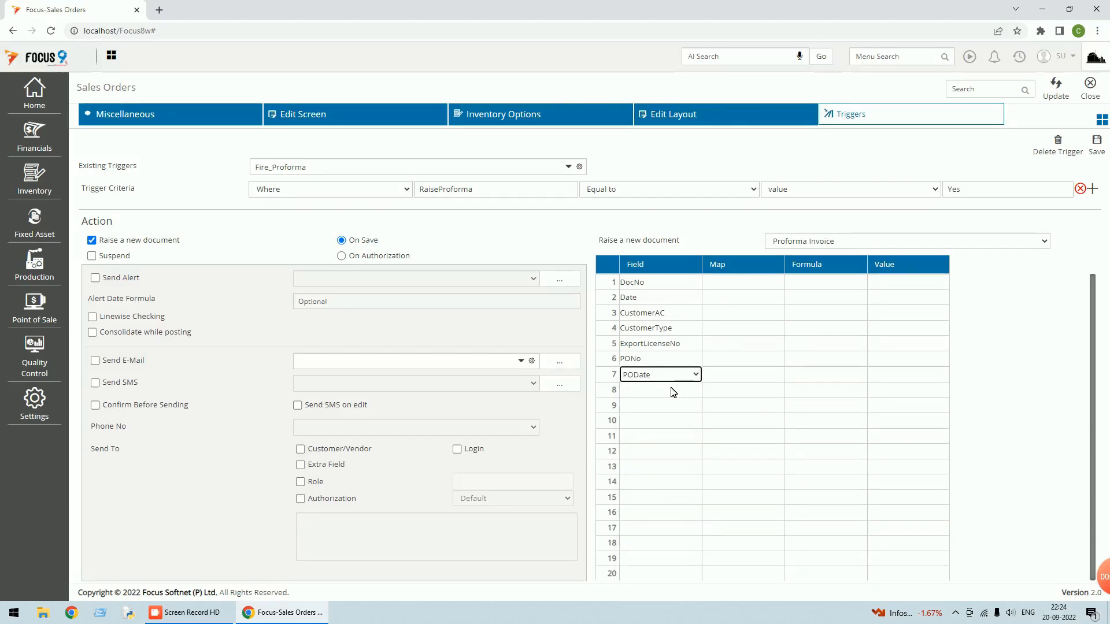
click(696, 390)
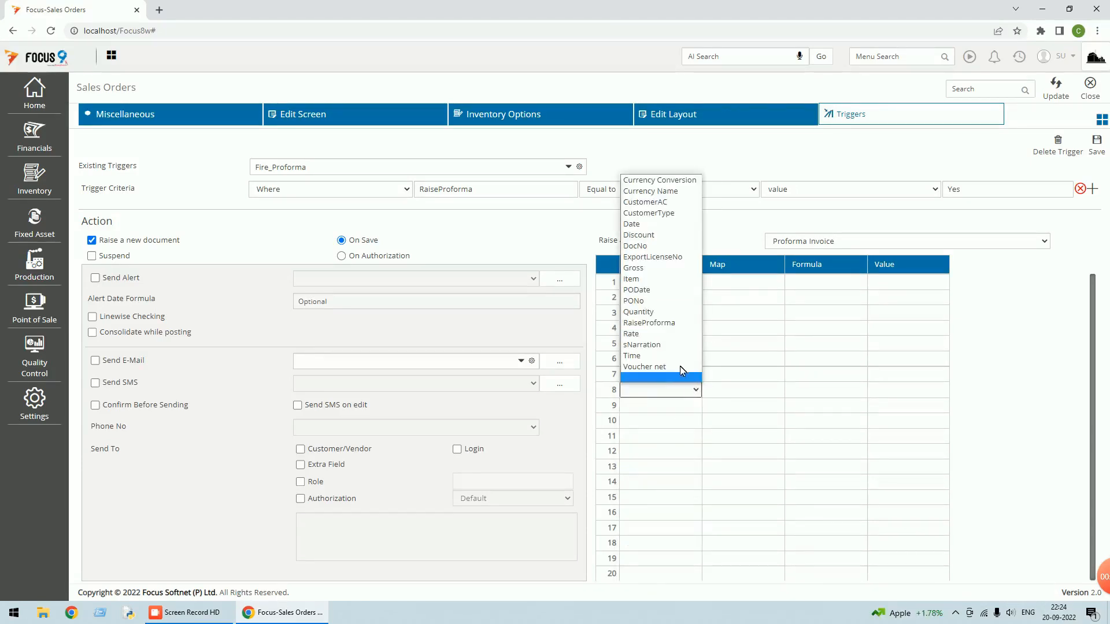
click(674, 324)
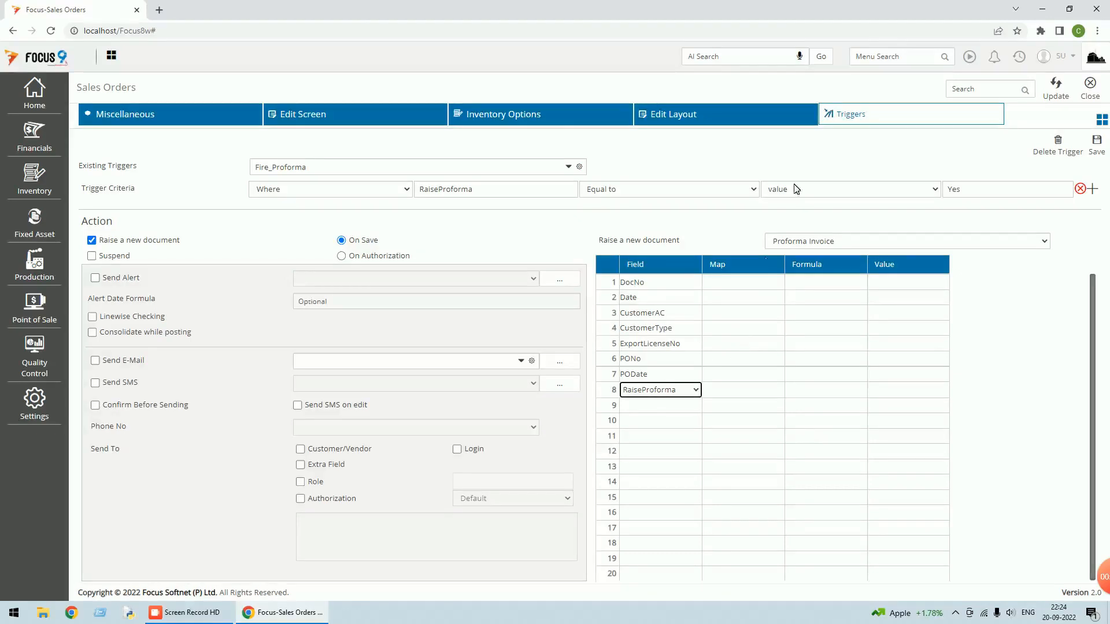
Set rows 9–12 of the Field column to Item, Quantity, Rate and Gross
click(676, 406)
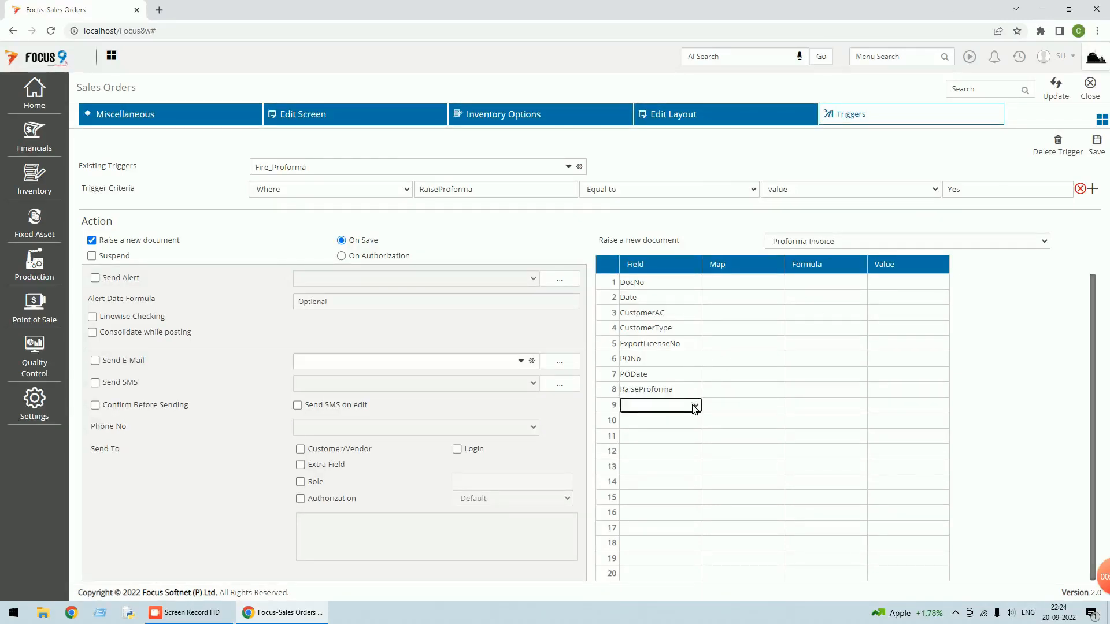
click(694, 407)
click(647, 294)
click(696, 422)
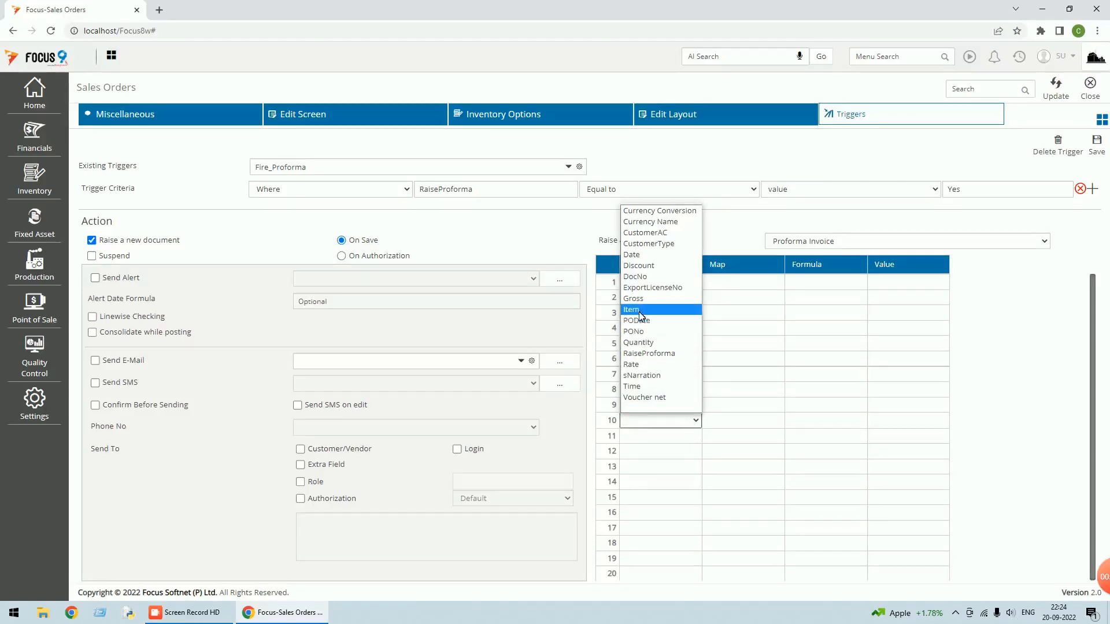
click(641, 342)
click(695, 436)
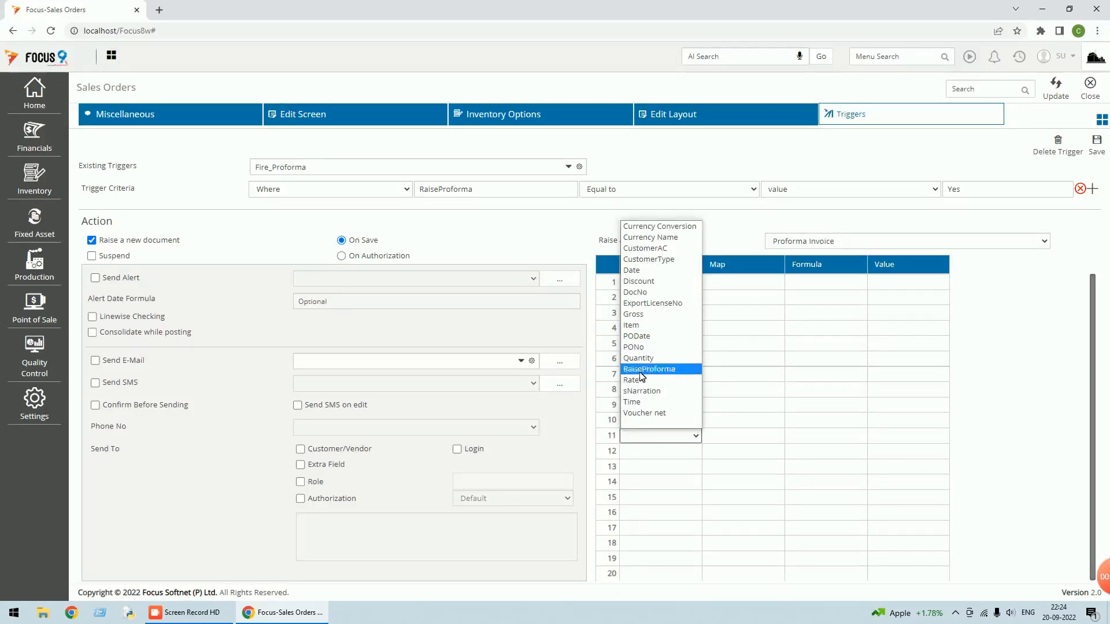
click(644, 380)
click(677, 451)
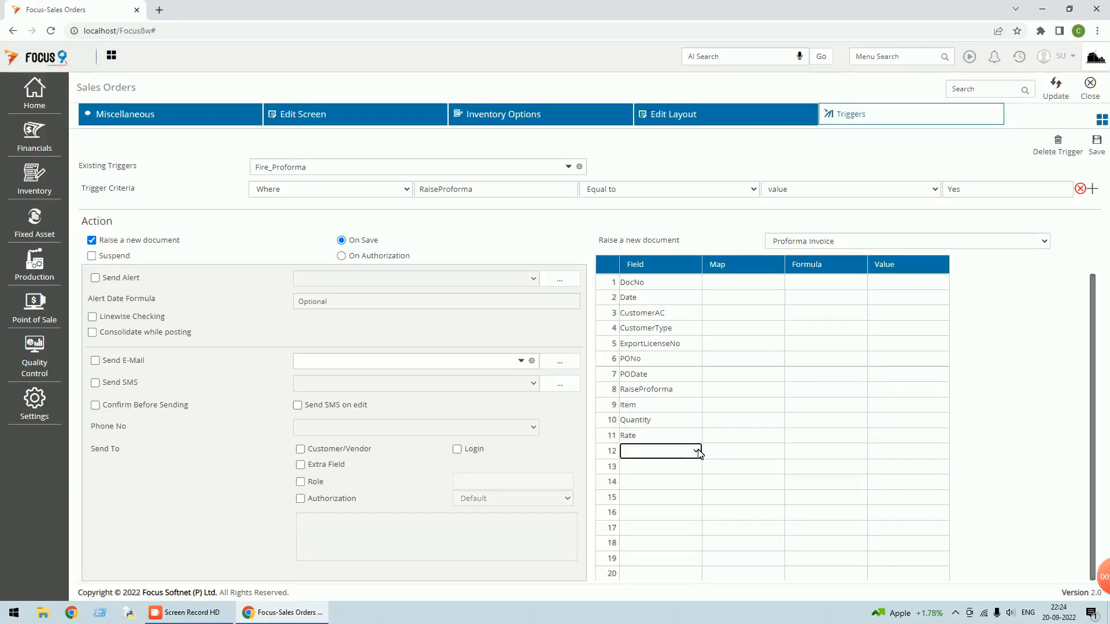
click(696, 451)
click(636, 329)
click(765, 289)
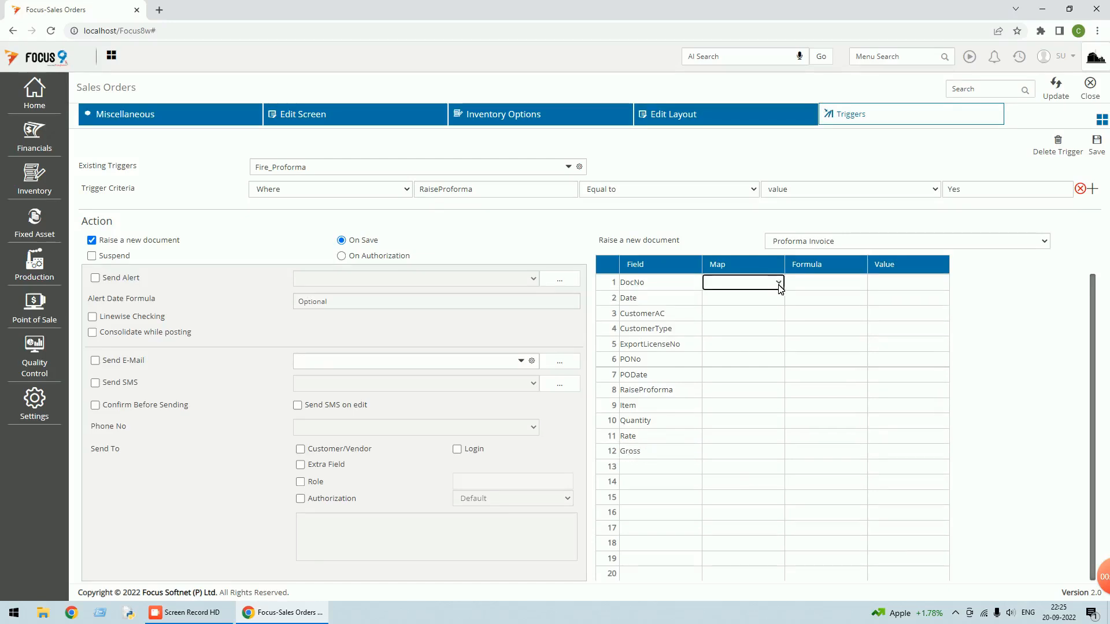
Map rows 1 and 2 to the sales order's DocNo and Date fields
click(779, 284)
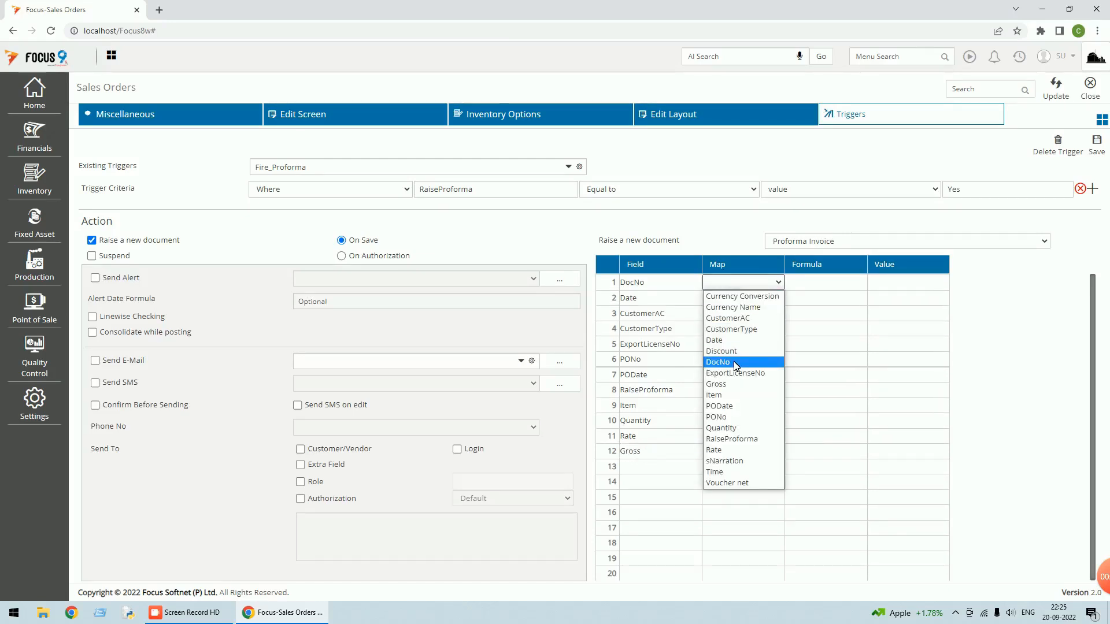
click(735, 362)
click(762, 297)
click(778, 298)
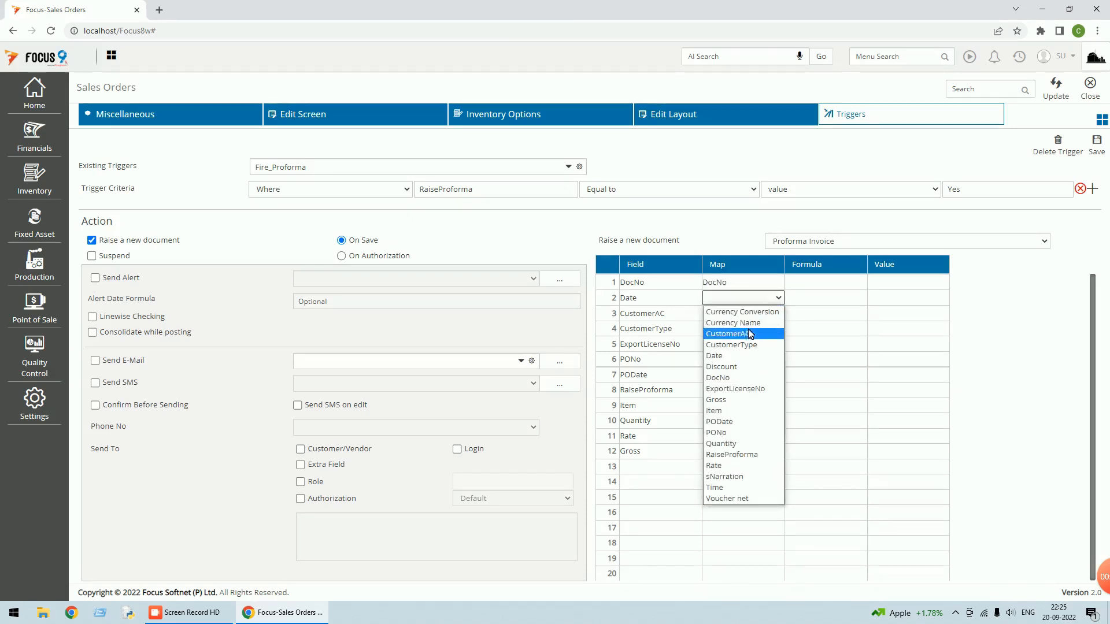
click(730, 362)
Map CustomerAC, CustomerType and ExportLicenseNo to their same-named sales order fields
click(751, 313)
click(777, 312)
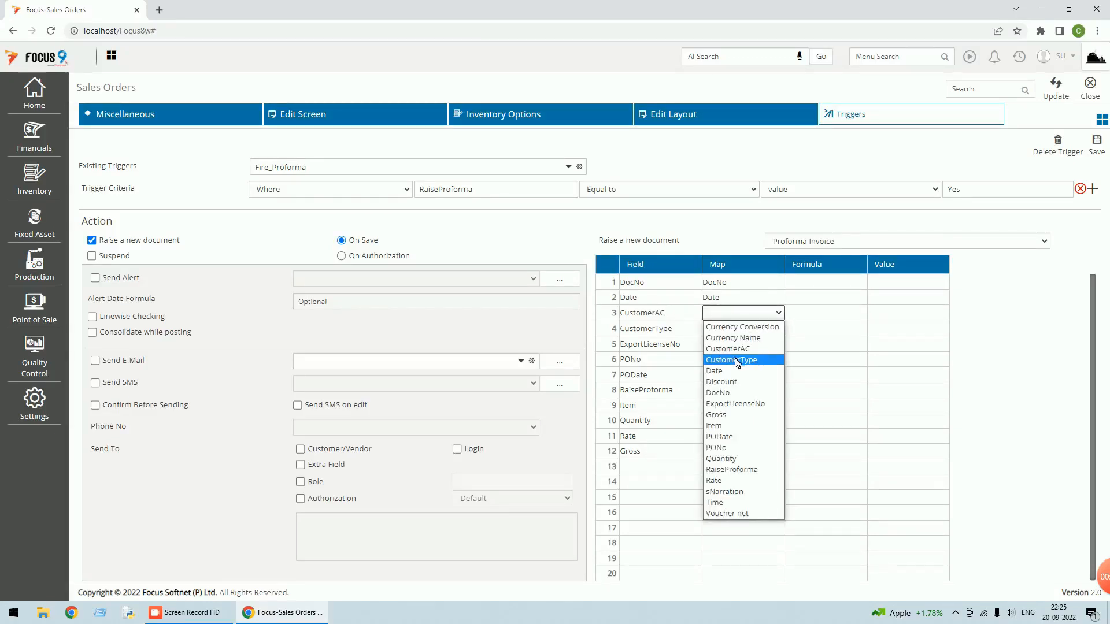
click(742, 360)
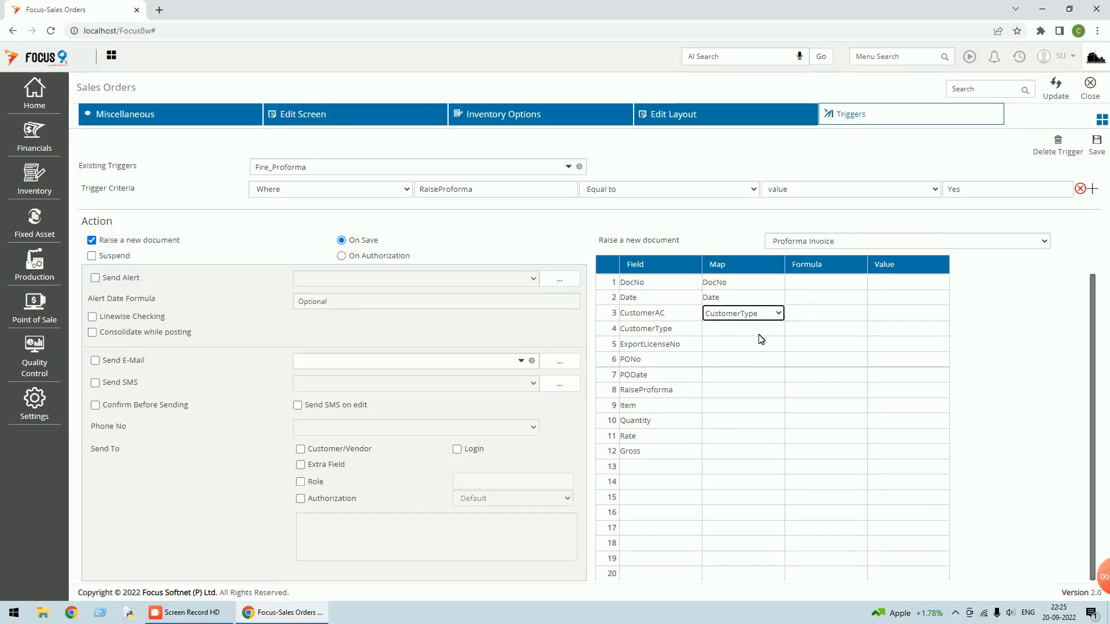
click(777, 313)
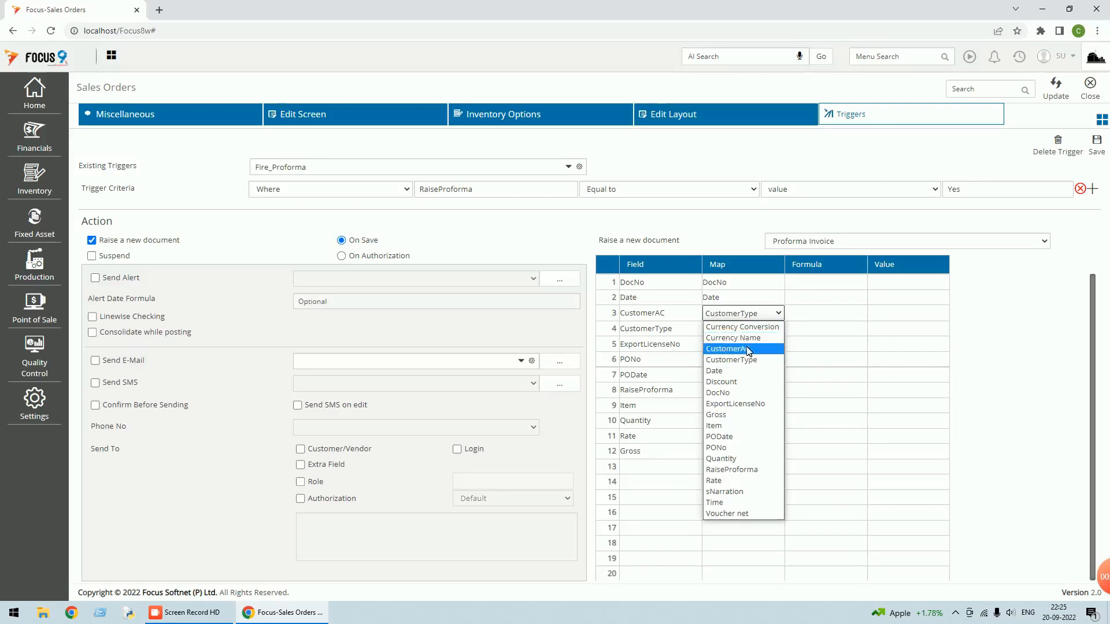
click(745, 348)
click(751, 328)
click(777, 328)
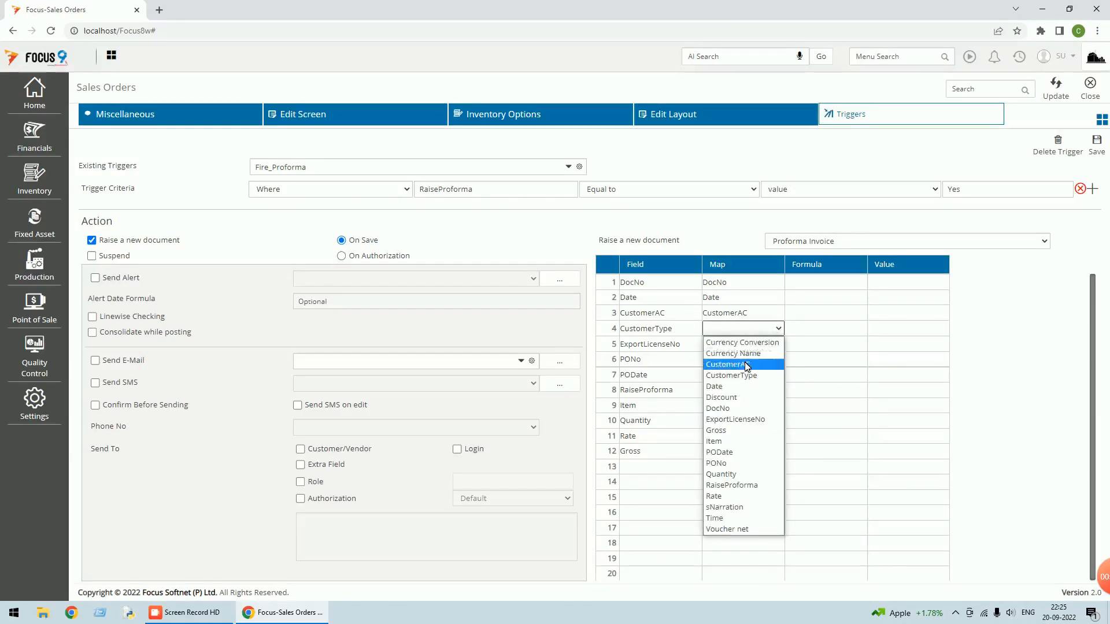
click(745, 370)
click(777, 345)
click(776, 345)
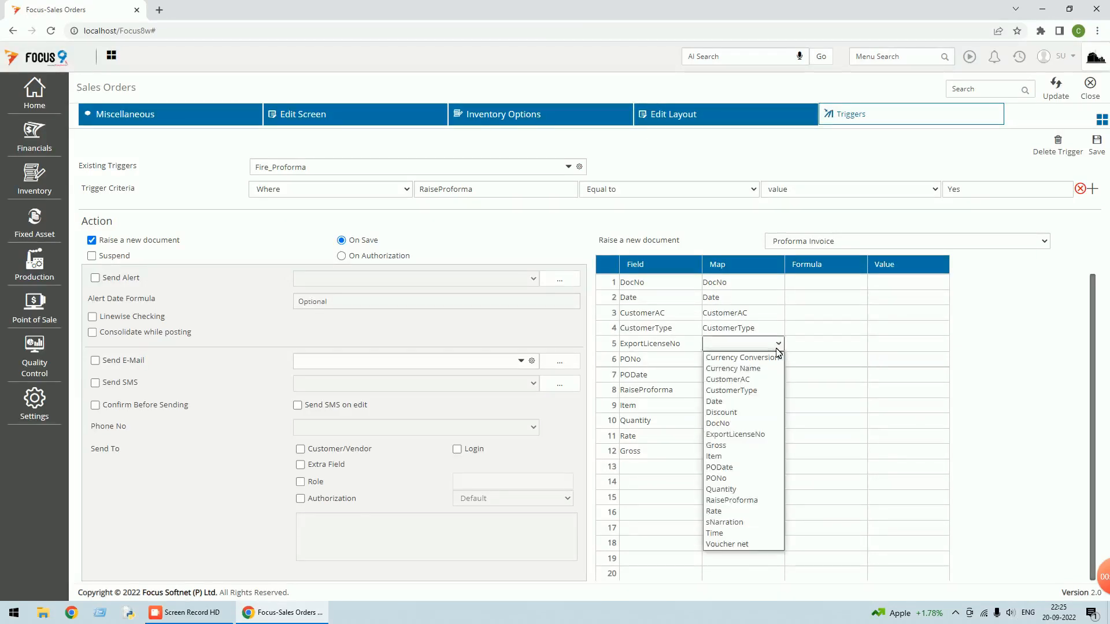
click(741, 435)
Map PONo, PODate and RaiseProforma to their matching sales order fields
click(760, 364)
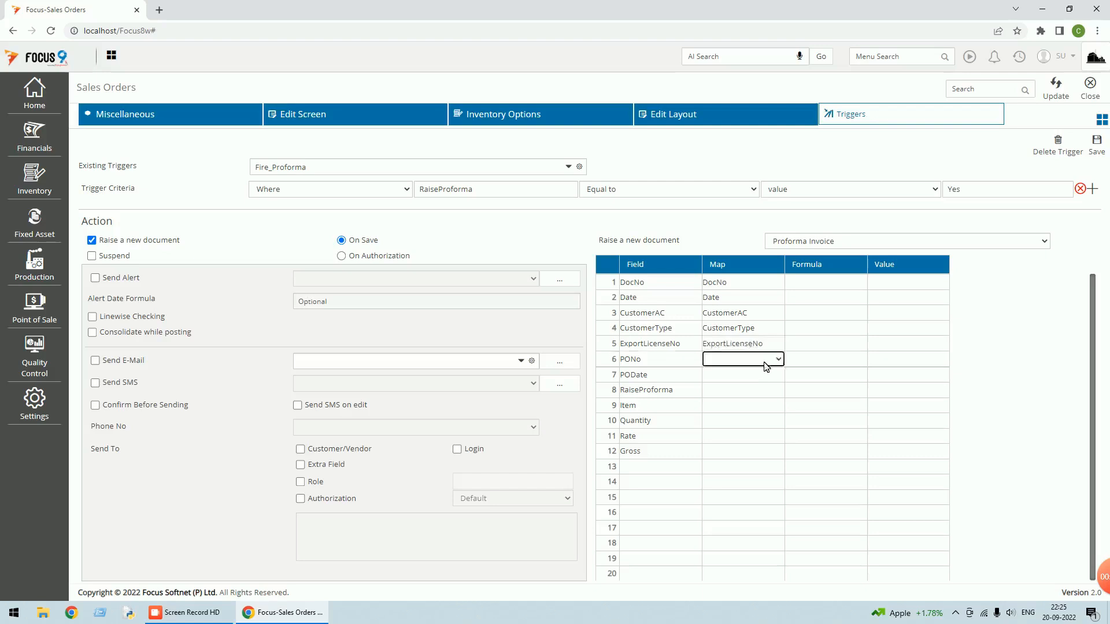
click(777, 359)
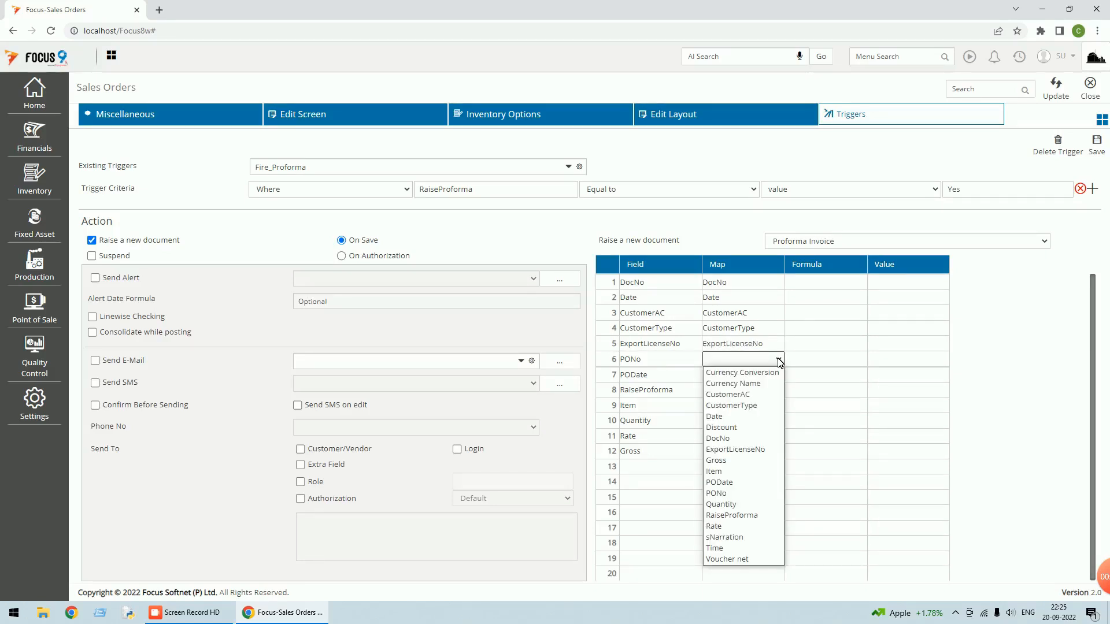
click(740, 493)
click(769, 375)
click(779, 376)
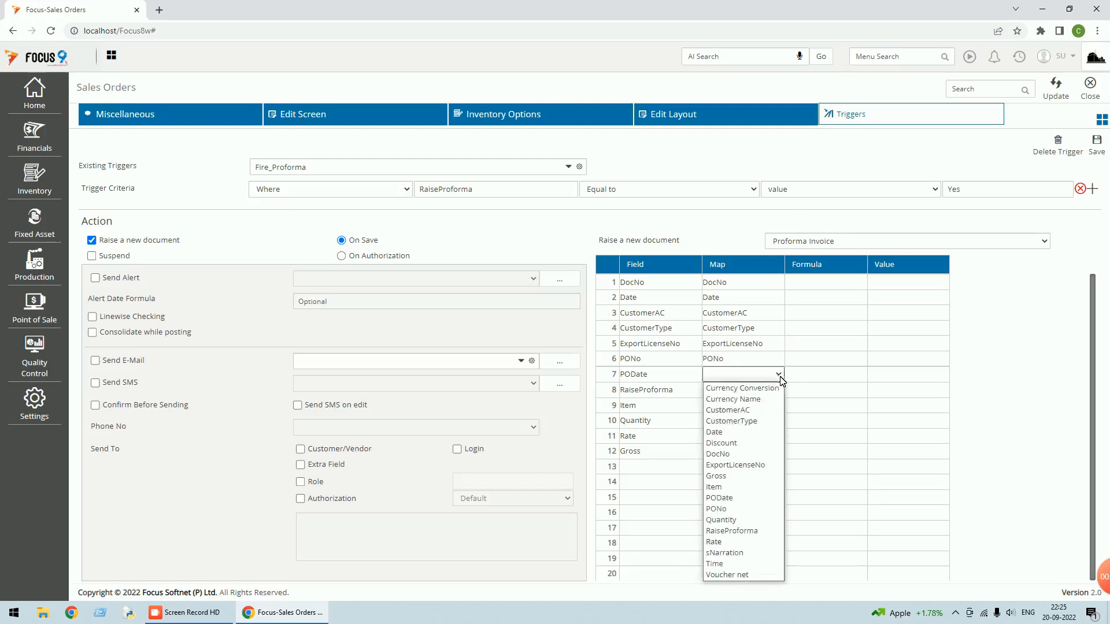
click(731, 498)
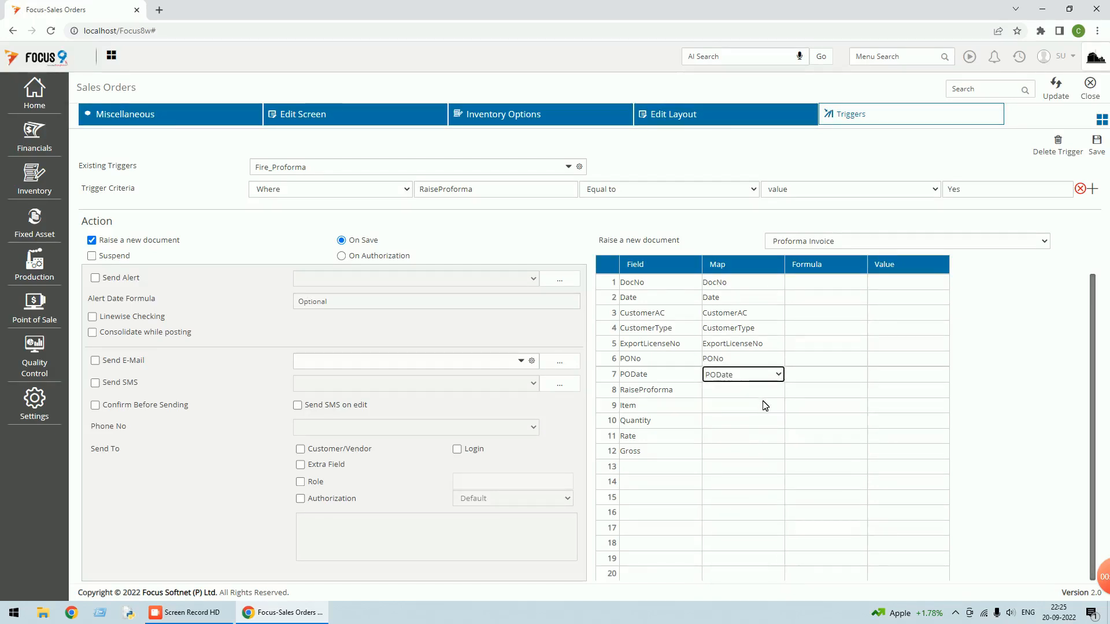
click(769, 391)
click(780, 393)
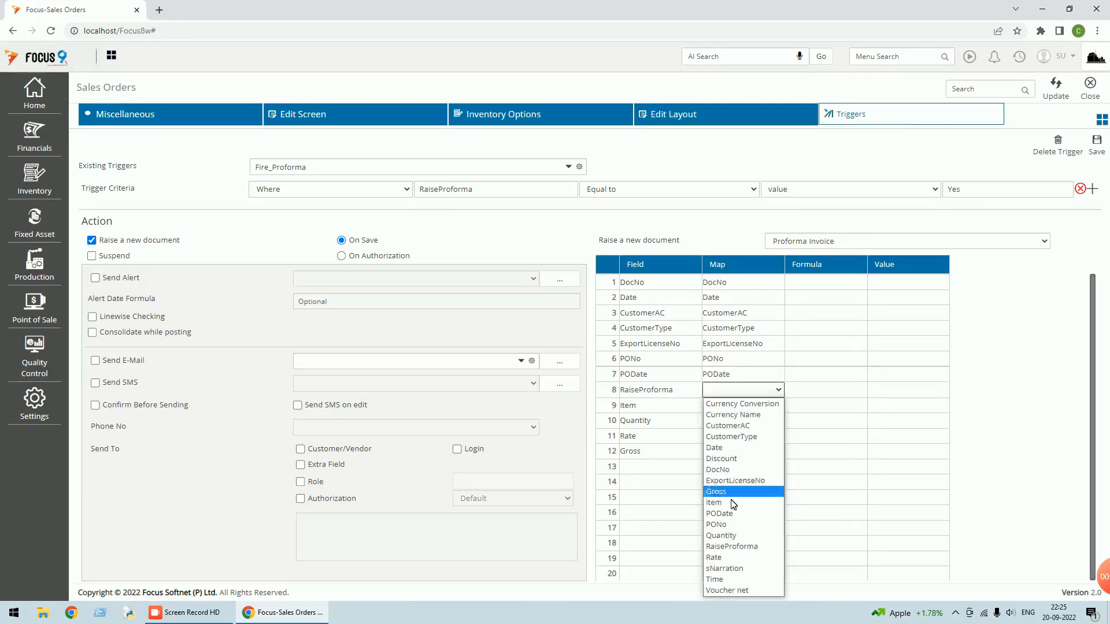
click(733, 547)
Map Item, Quantity, Rate and Gross to their matching sales order fields
click(760, 408)
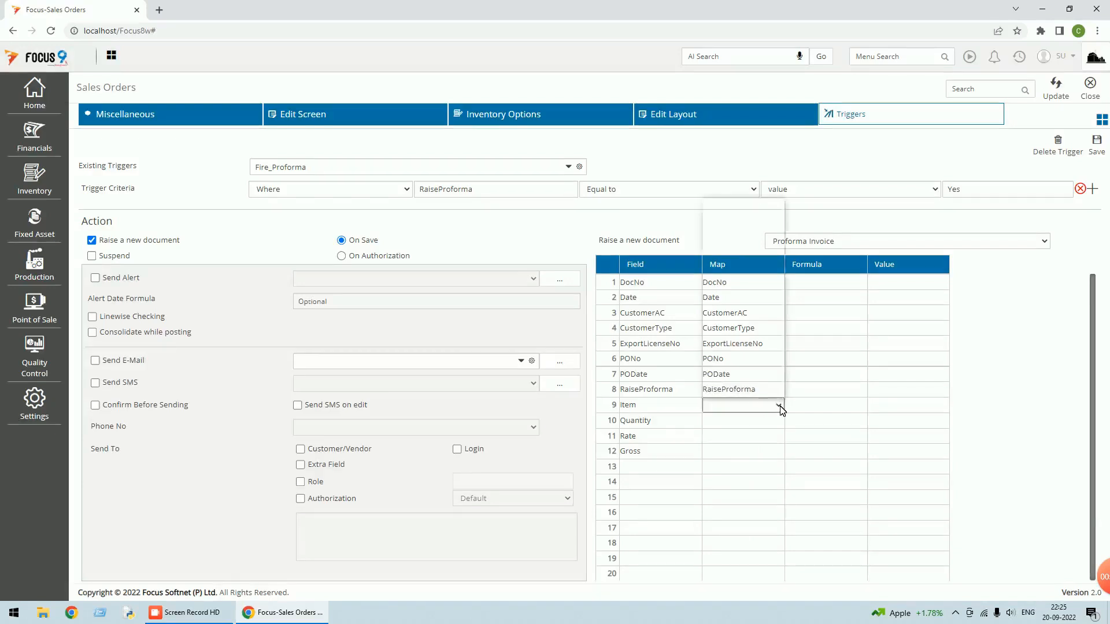
click(777, 406)
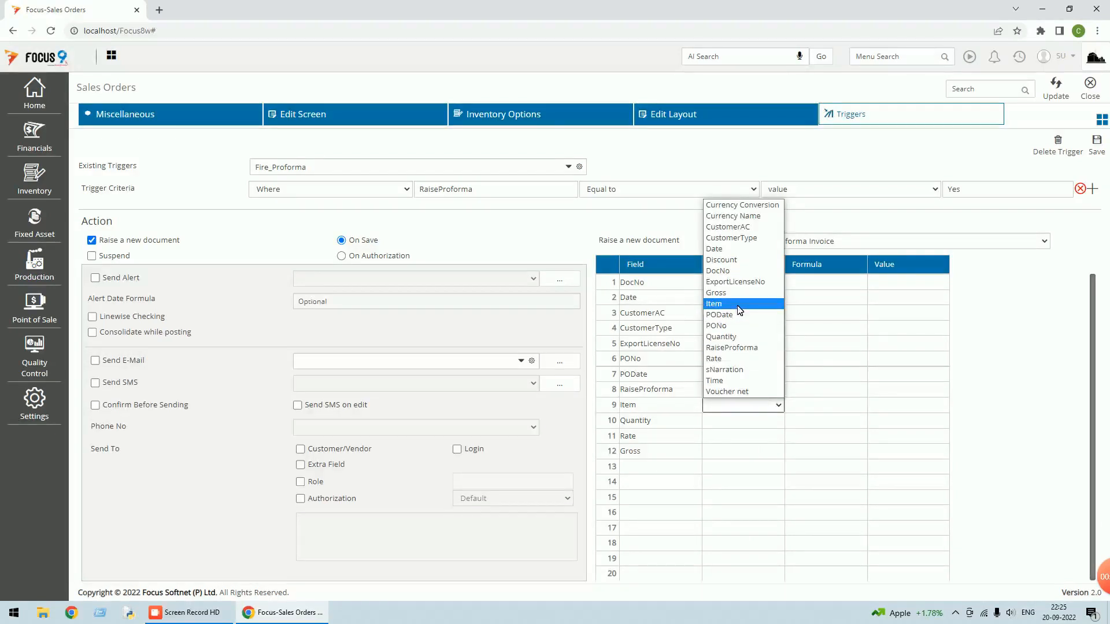
click(739, 310)
click(740, 422)
click(778, 421)
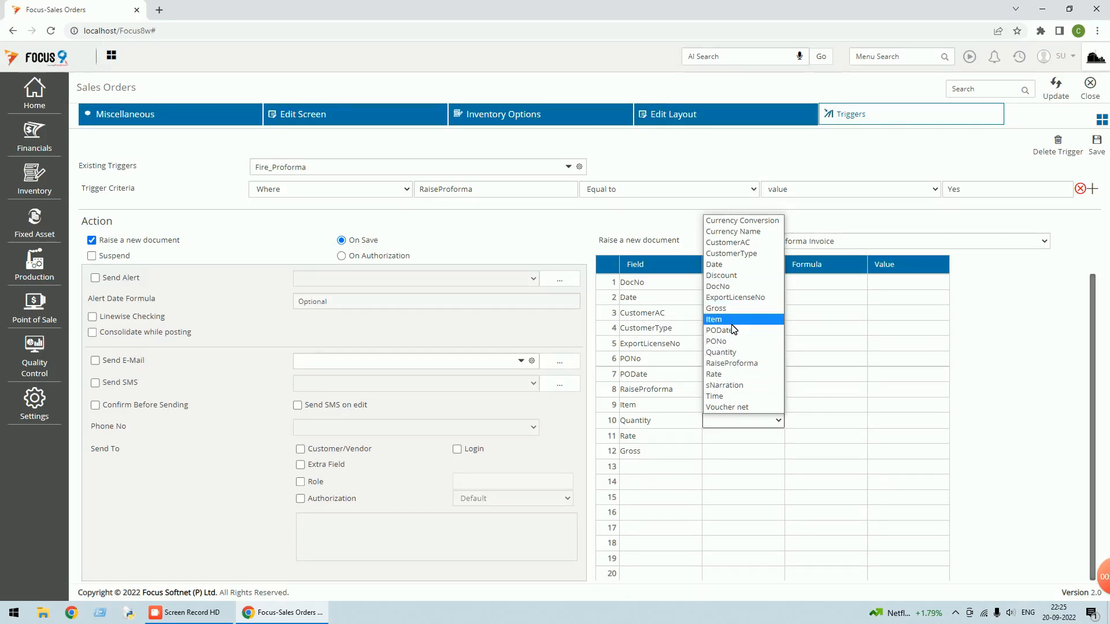
key(q)
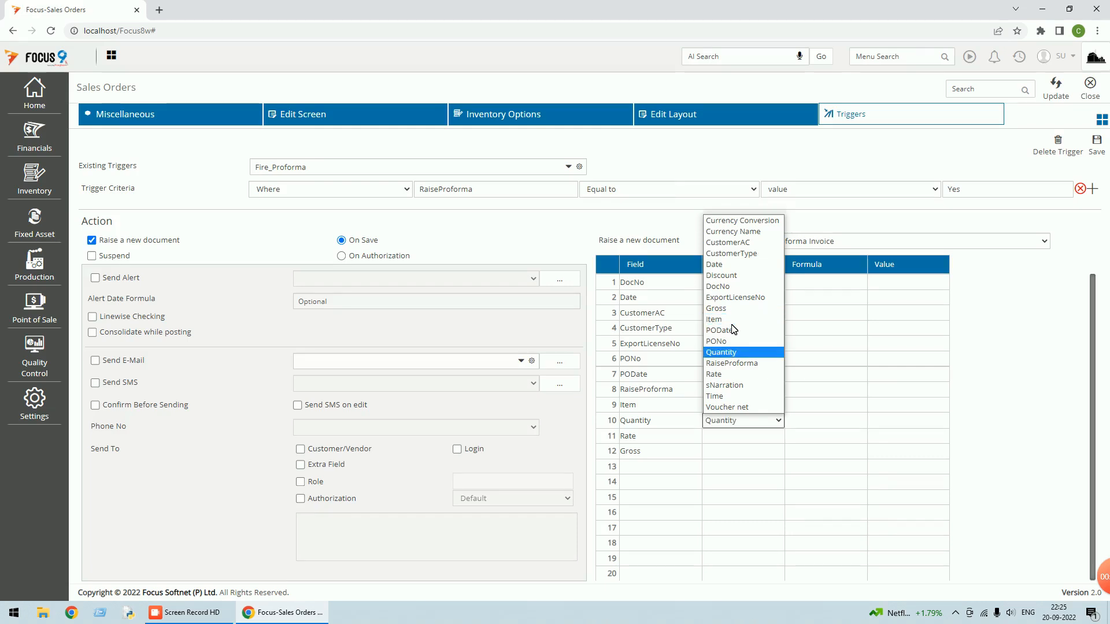
key(Return)
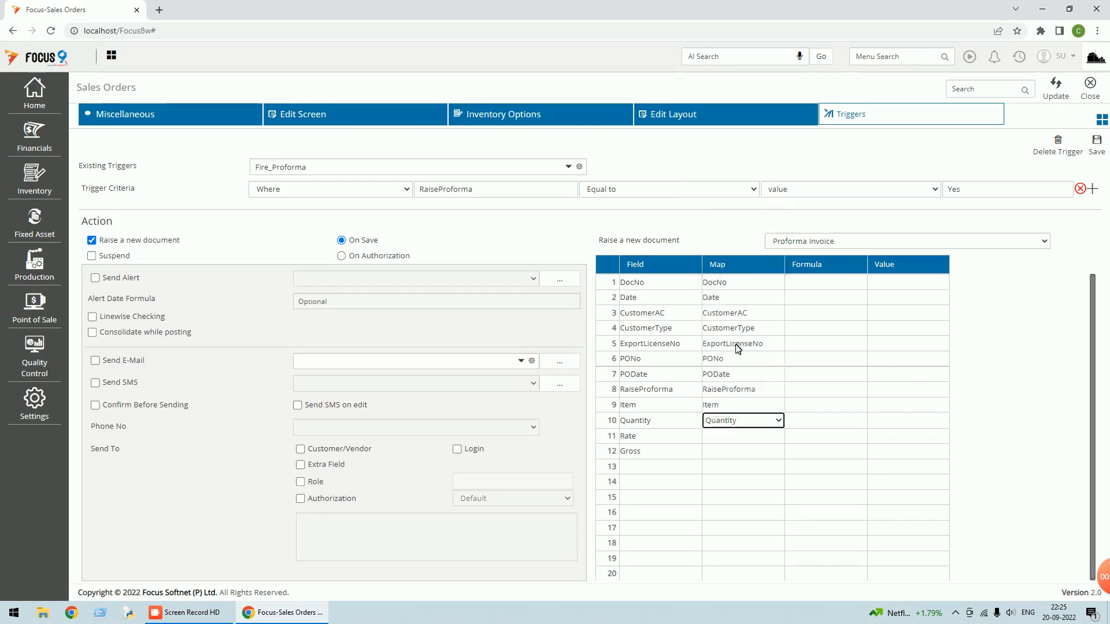
click(731, 439)
key(r)
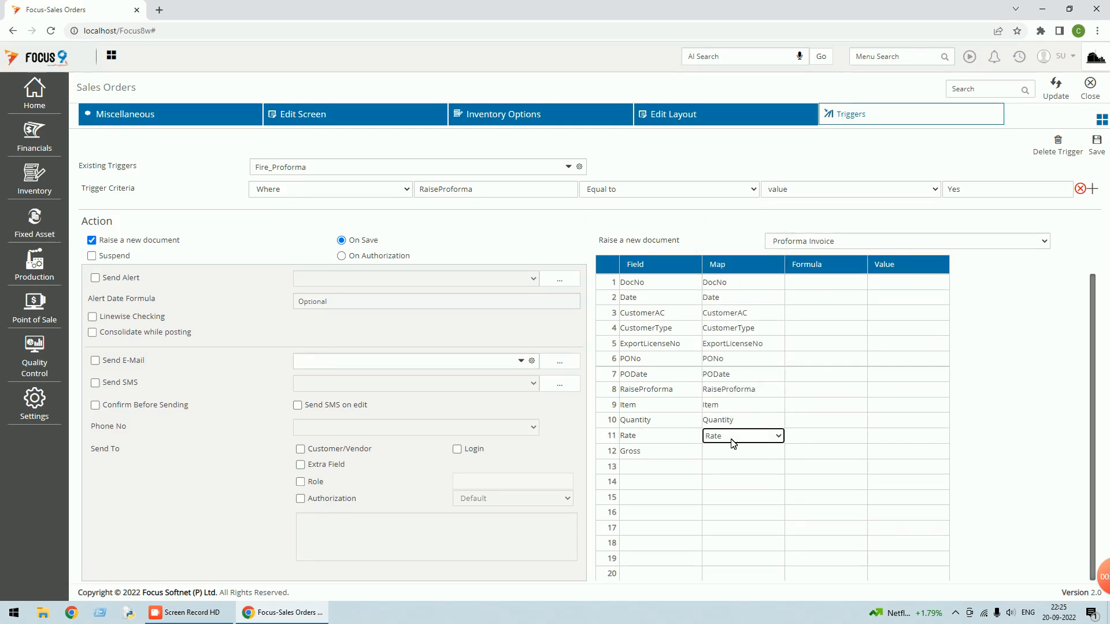
key(Return)
key(Return)
key(g)
key(Return)
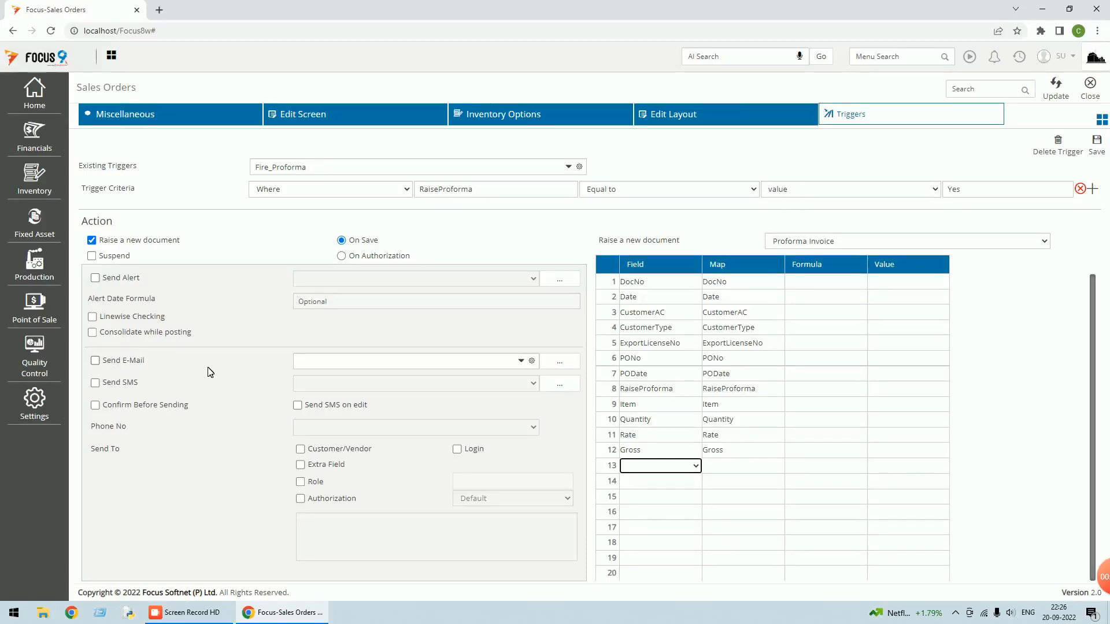
Save the Fire_Proforma trigger and reload it from Existing Triggers
click(1098, 151)
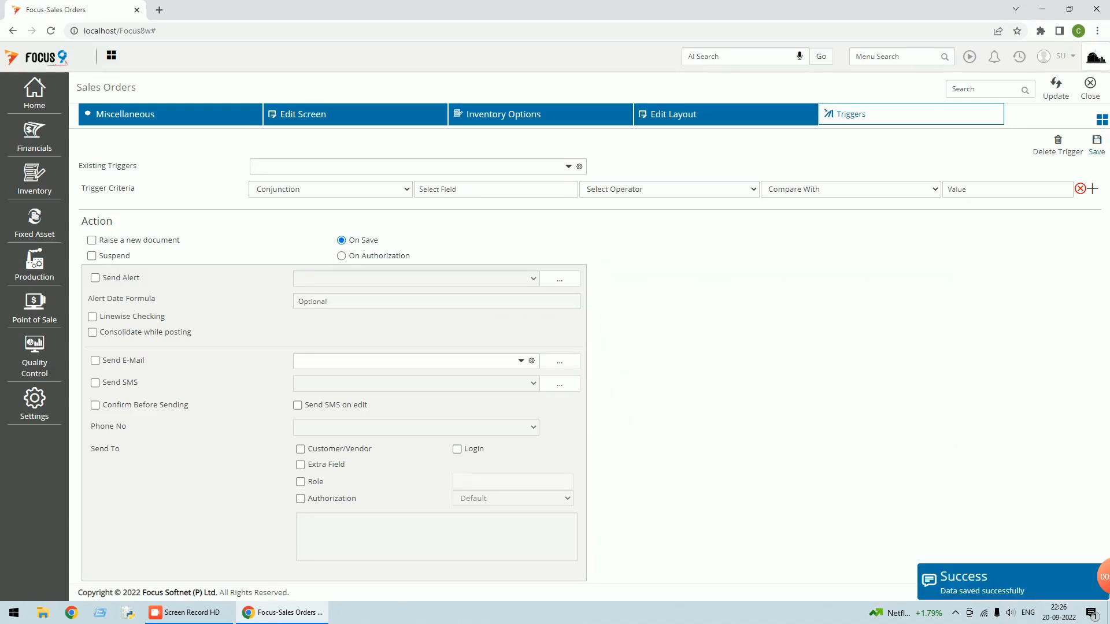
click(569, 168)
click(301, 202)
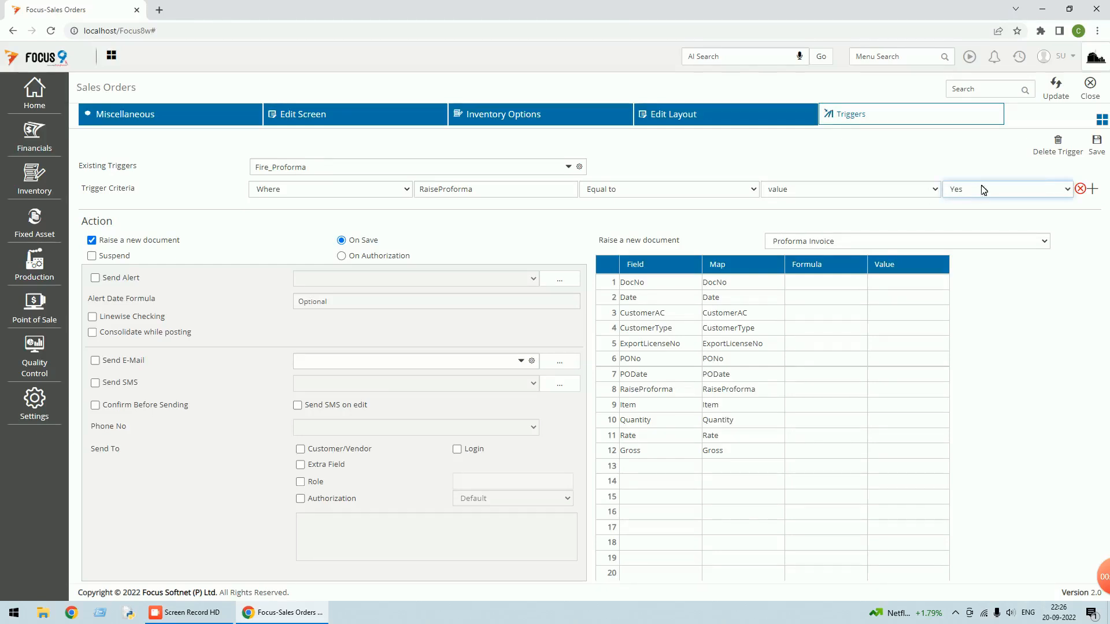
Save Fire_Proforma again, reopen it, and confirm the criteria operator is still Equal to
click(1096, 144)
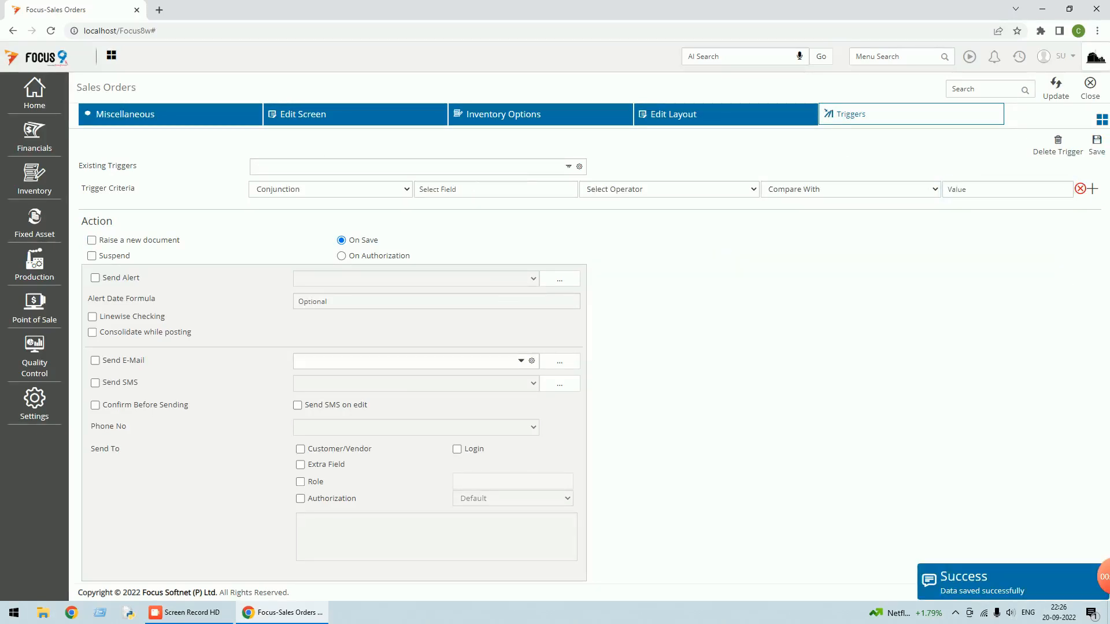
click(569, 168)
click(353, 197)
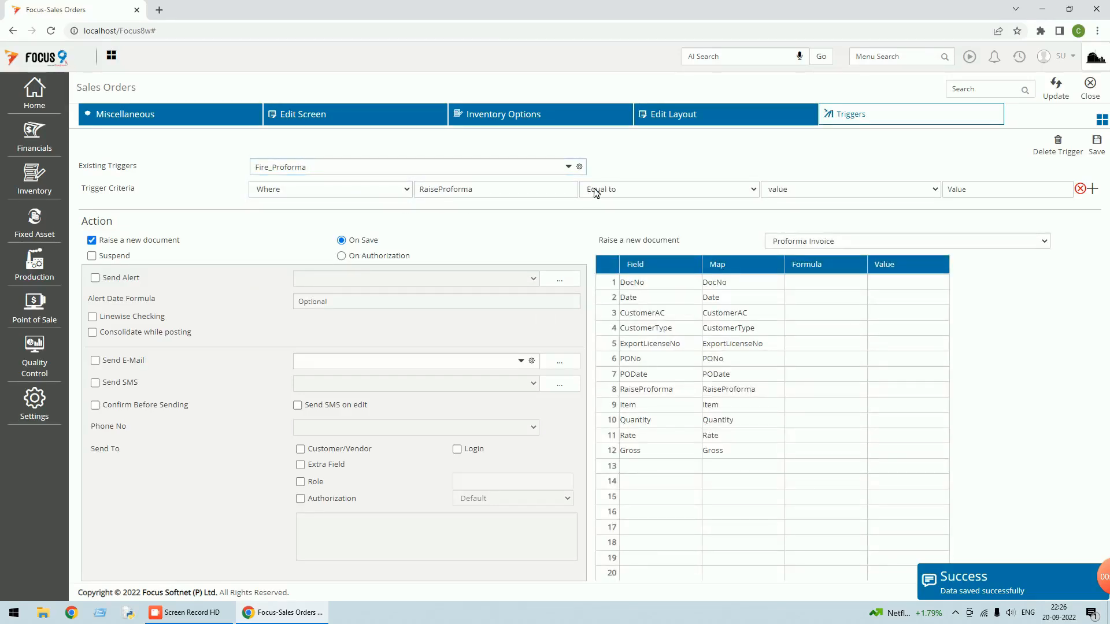
click(662, 191)
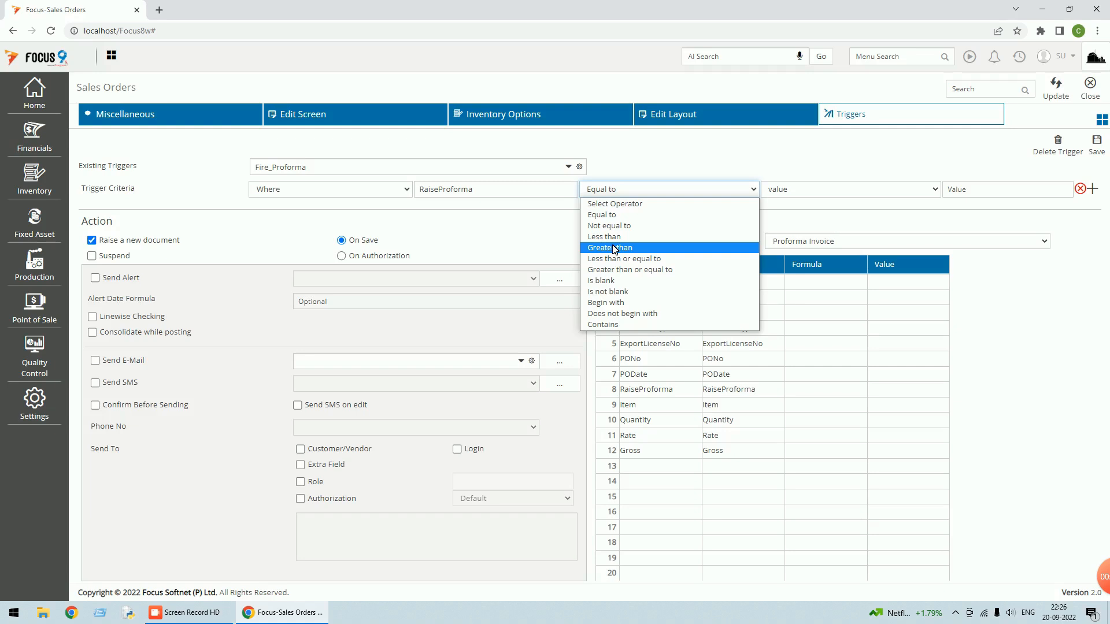
click(922, 153)
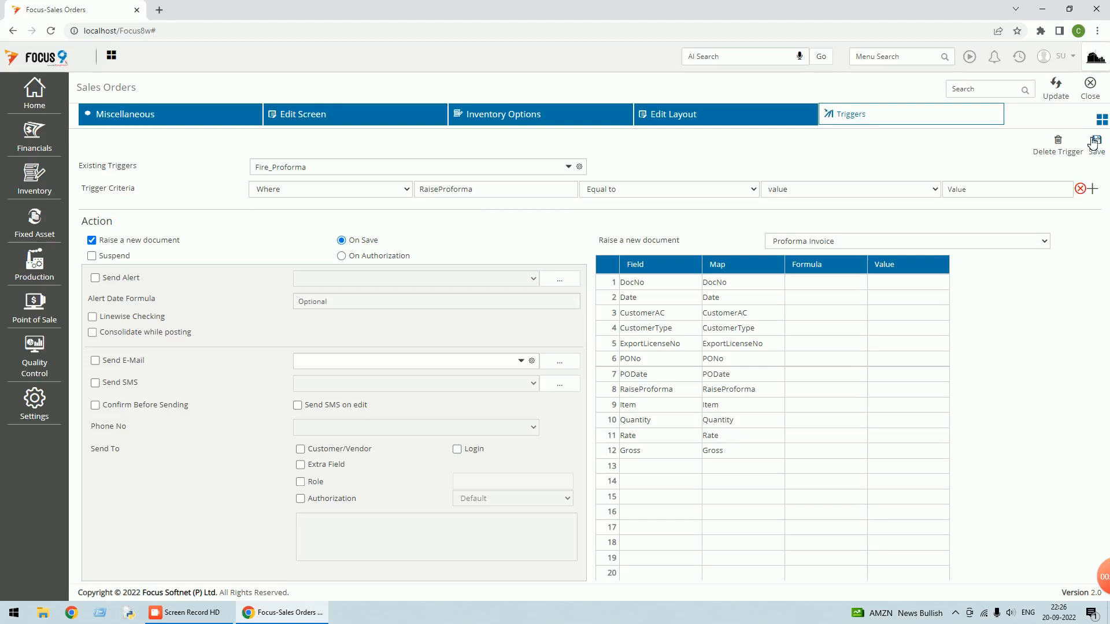
click(1090, 84)
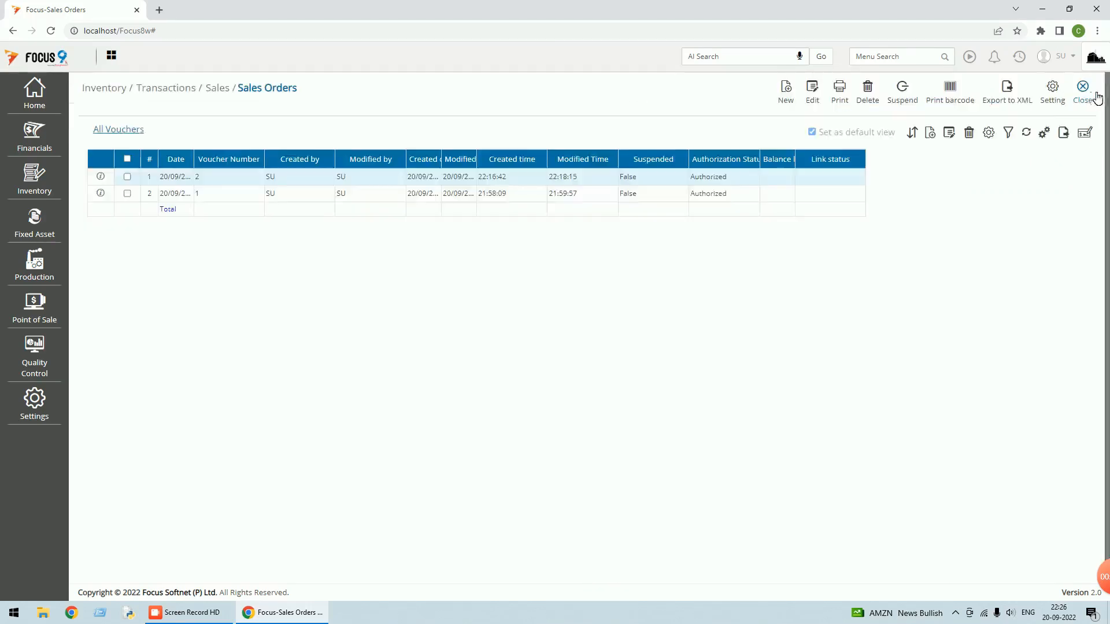
click(1053, 93)
click(846, 111)
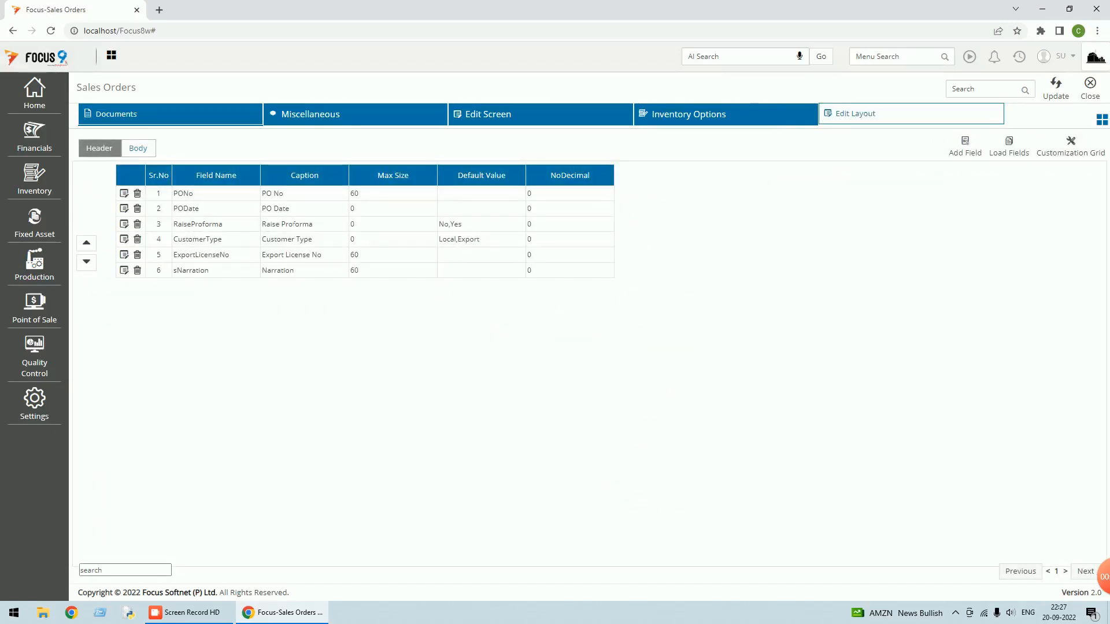
click(124, 224)
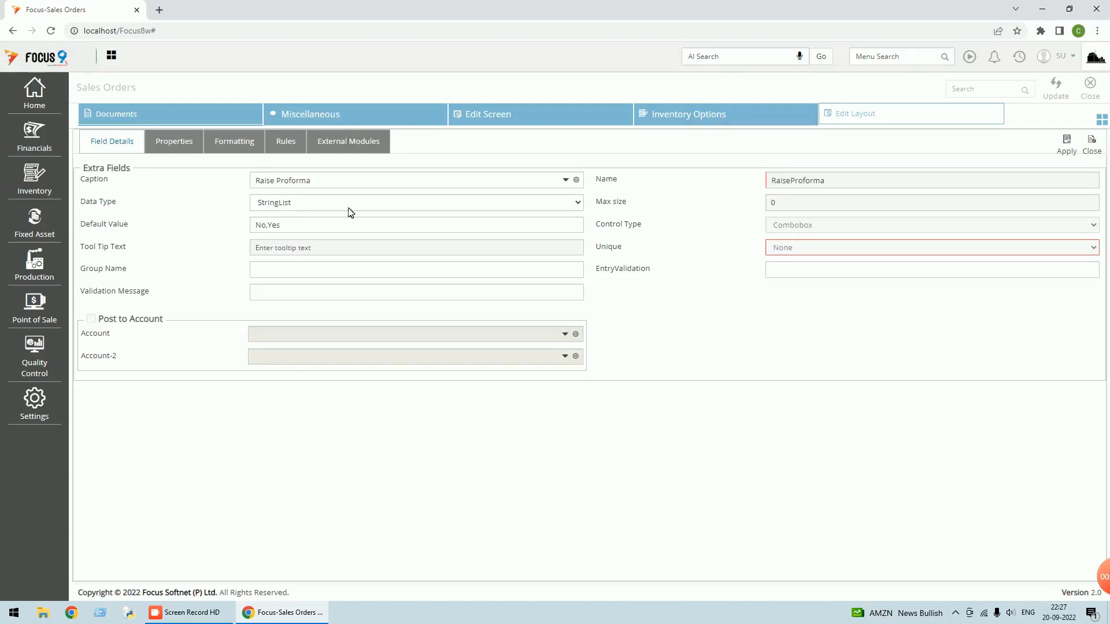
click(1090, 145)
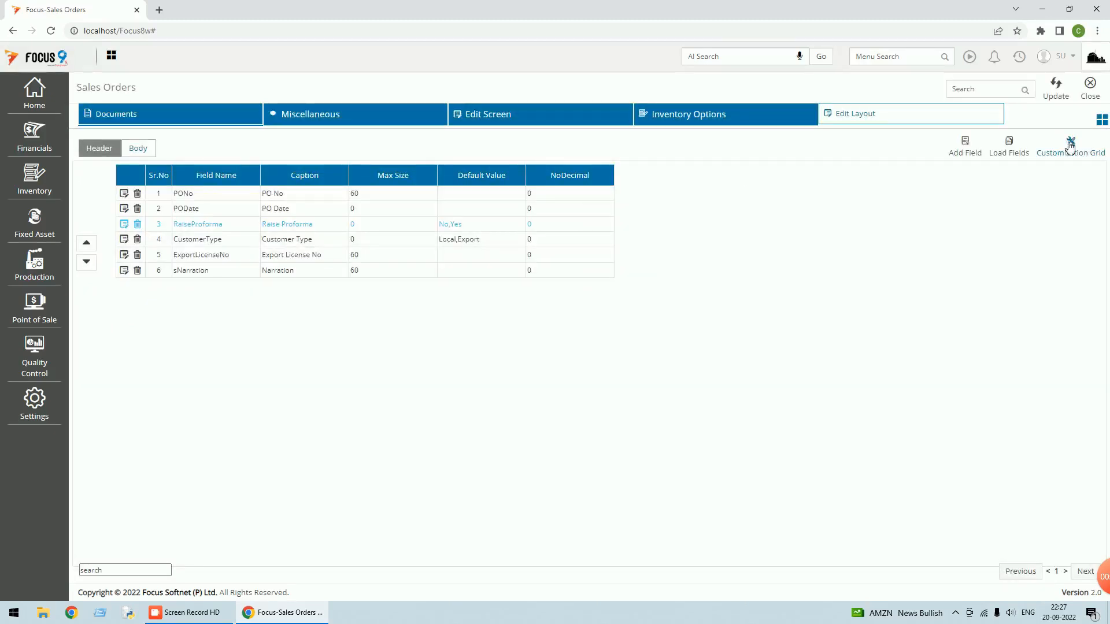
click(1102, 119)
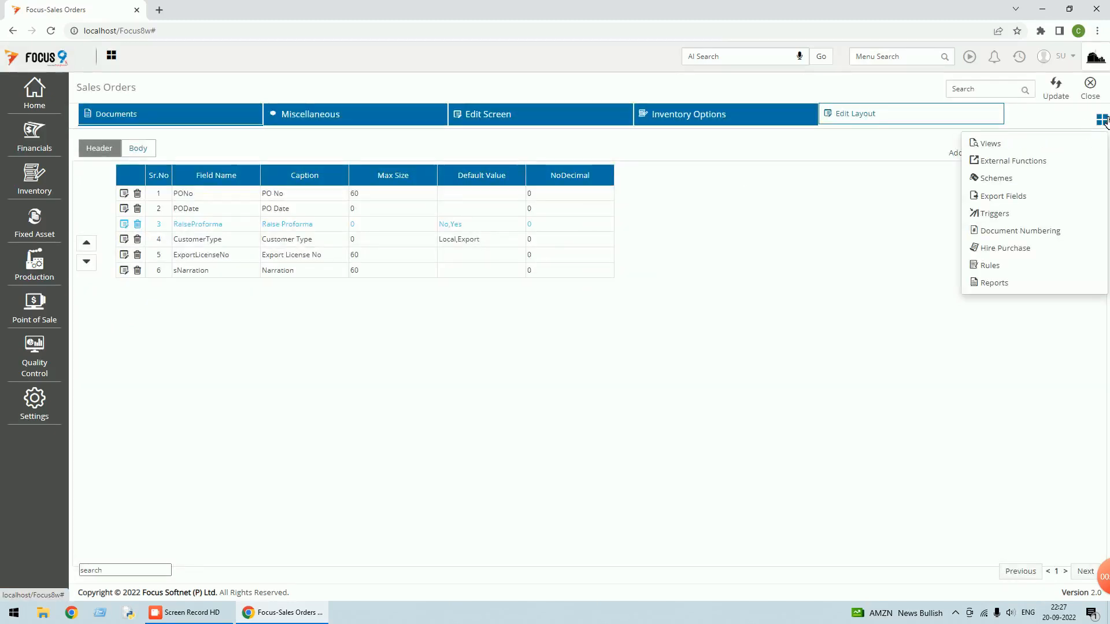
click(988, 267)
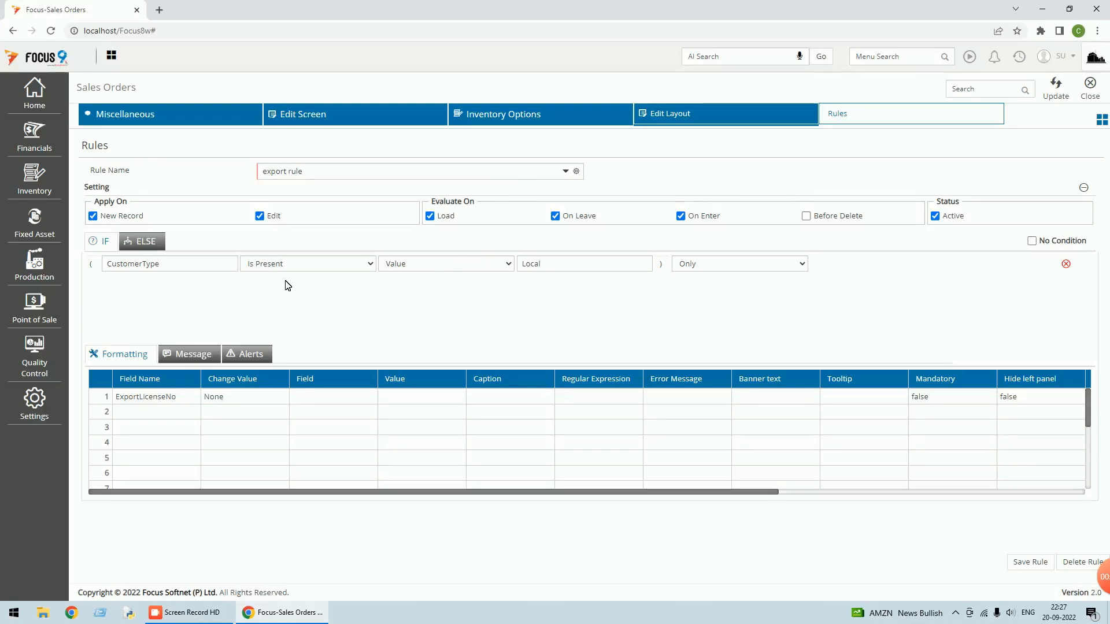
click(1090, 94)
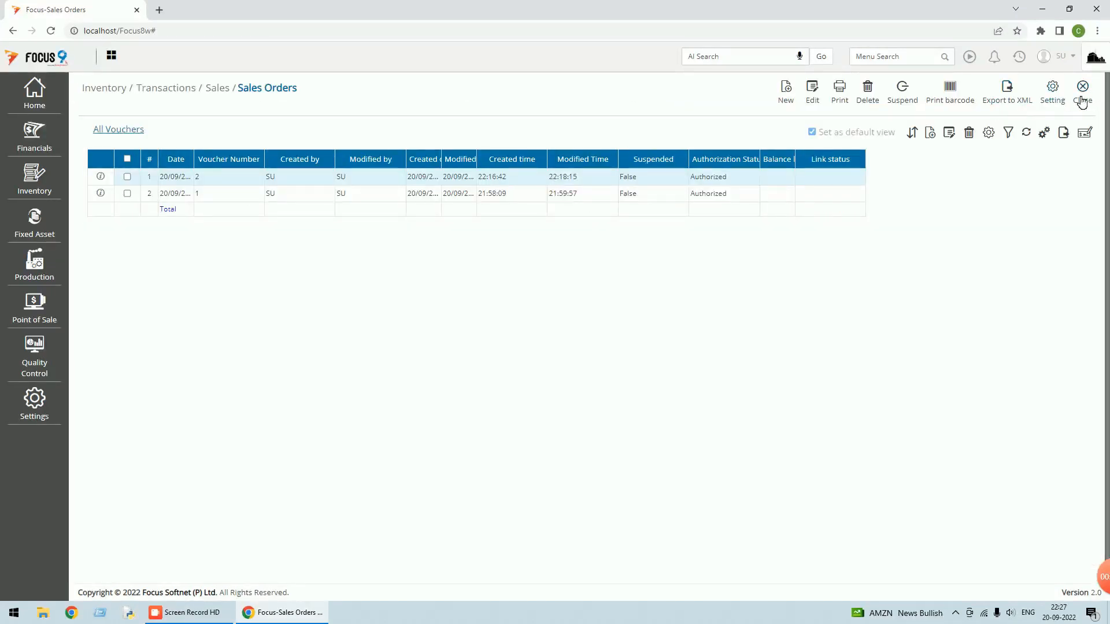
click(1053, 102)
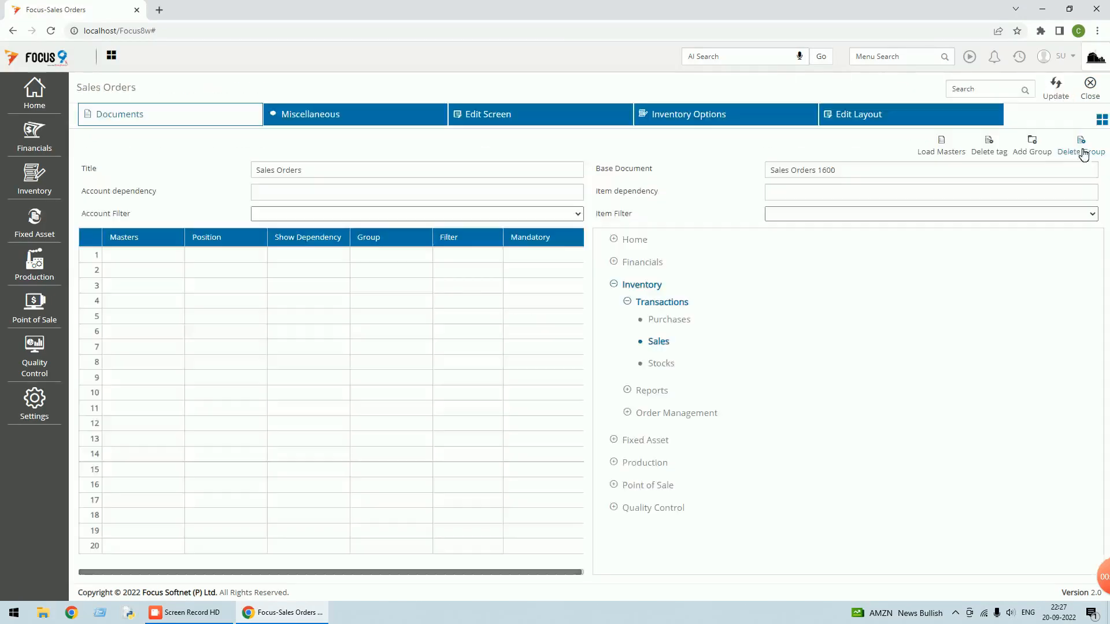
click(1101, 119)
click(994, 213)
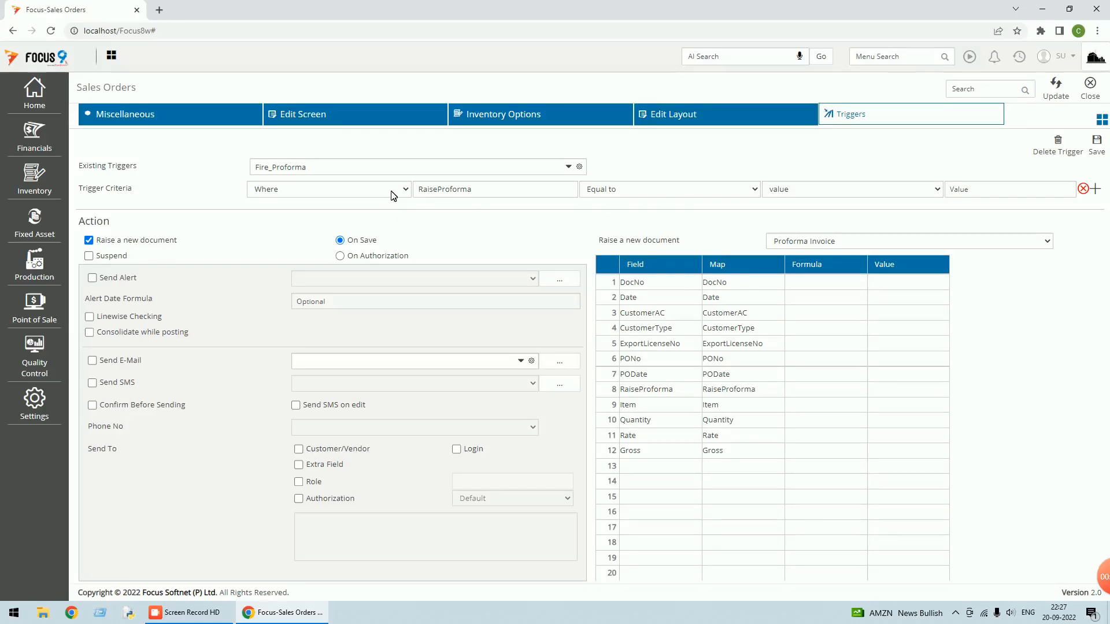
Set the trigger criteria to RaiseProforma Equal to the fixed value Yes
click(669, 189)
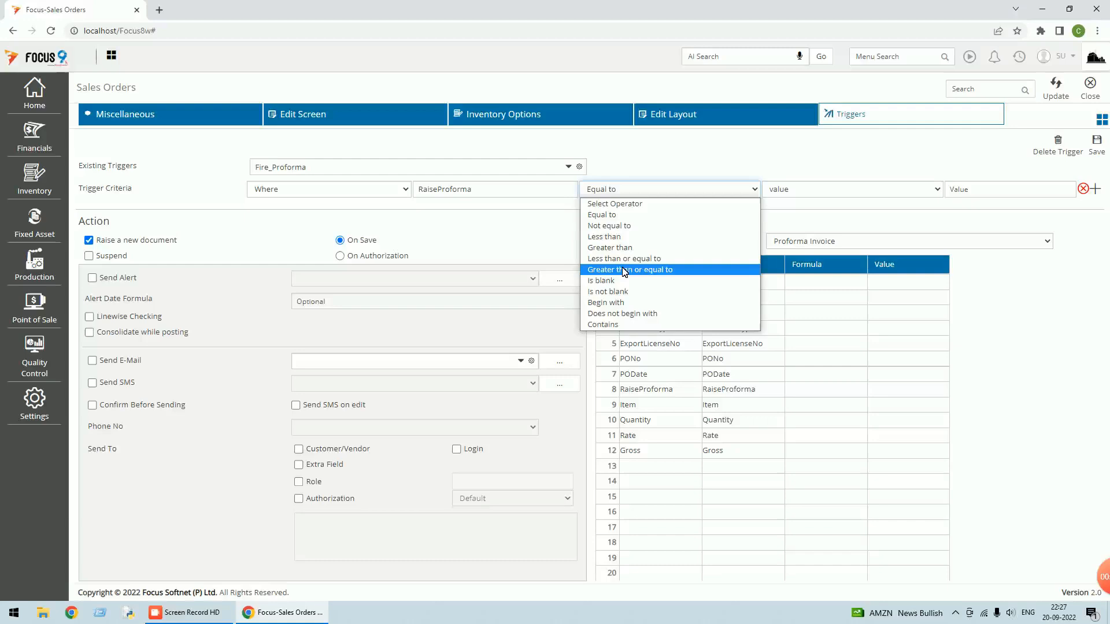
click(617, 214)
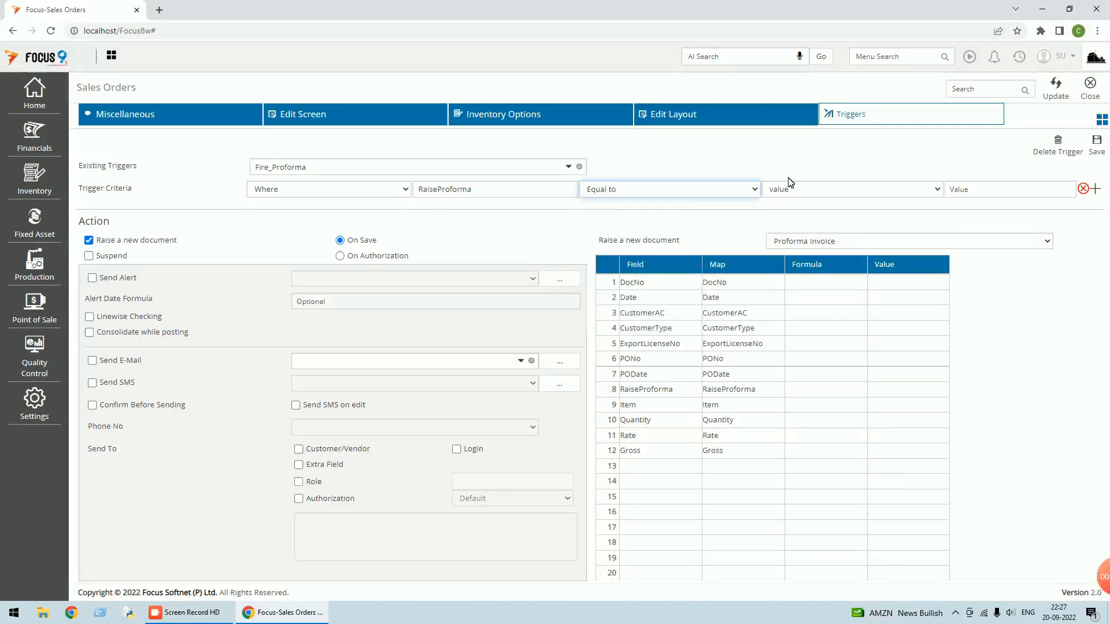
click(790, 184)
click(809, 213)
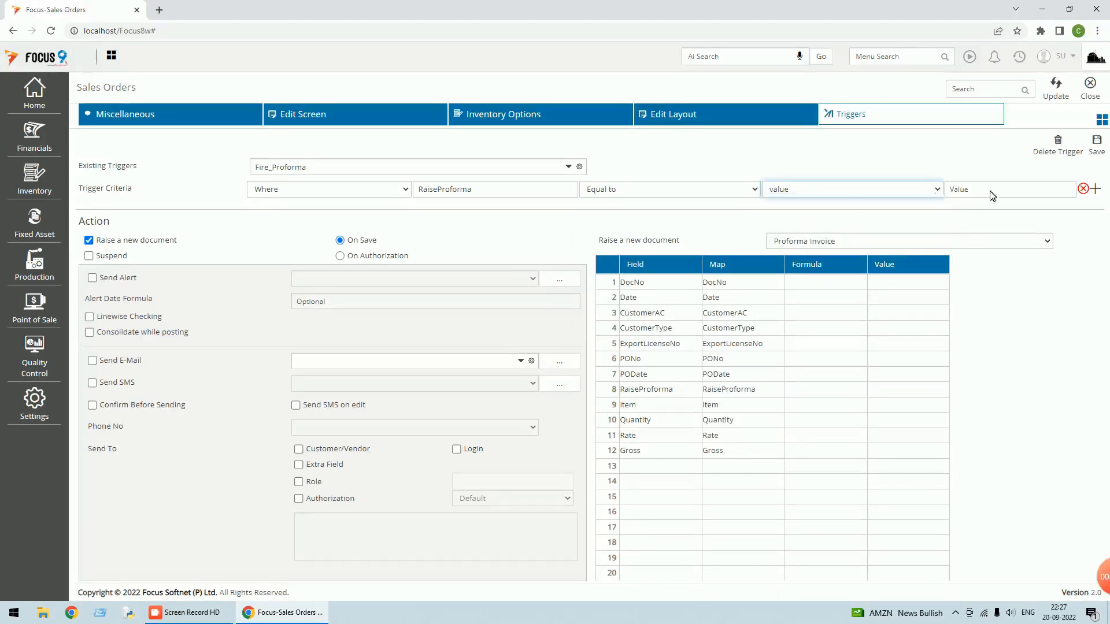
click(1003, 191)
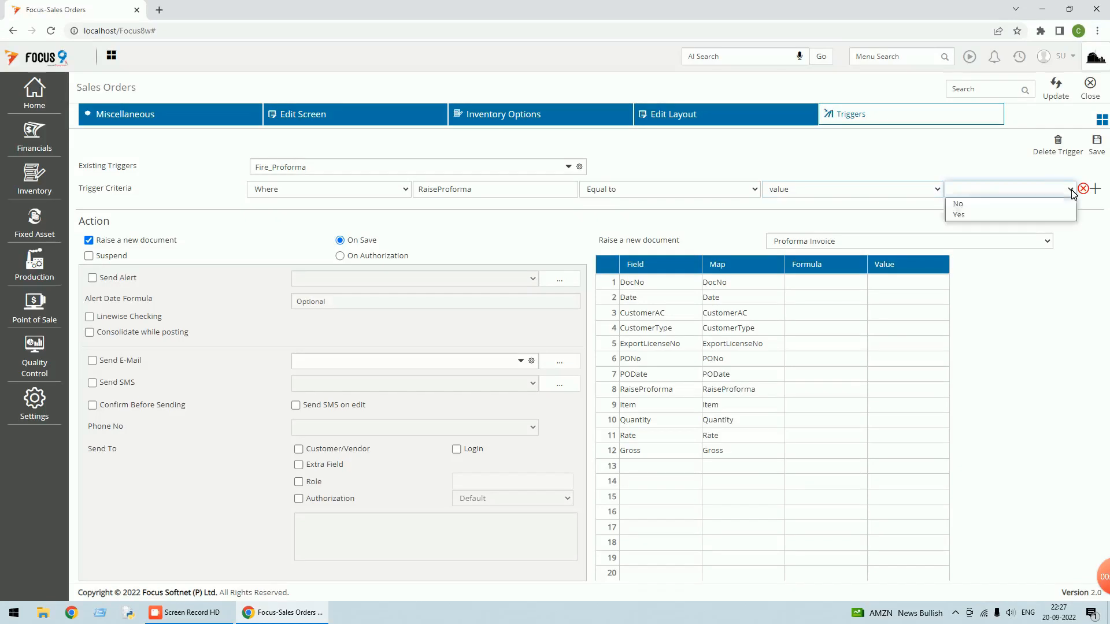
click(978, 215)
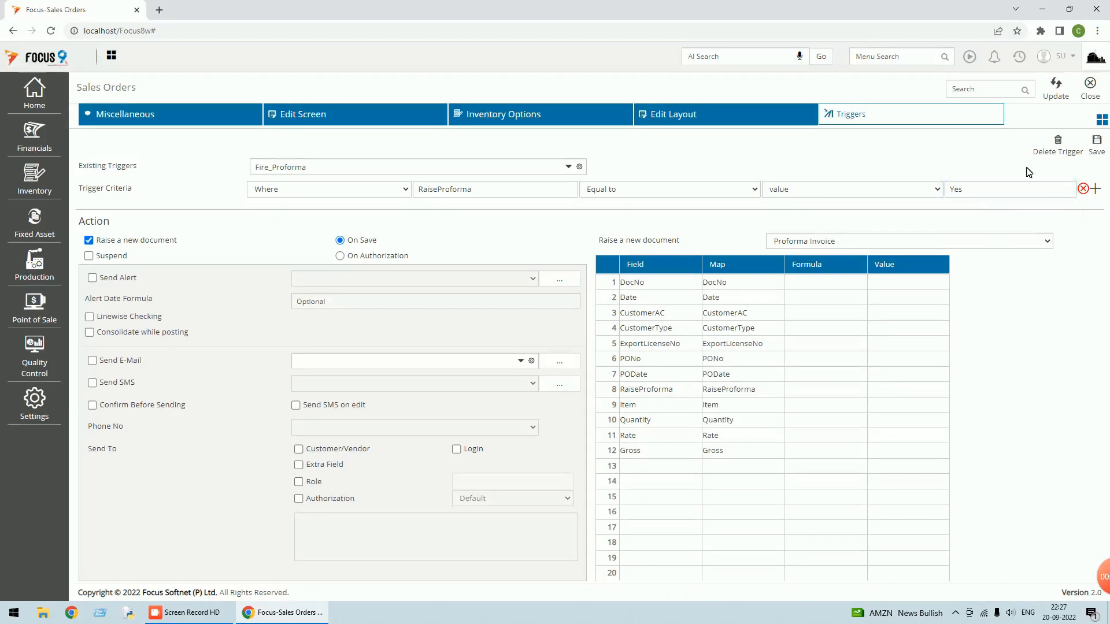
Save Fire_Proforma, update the Sales Orders settings, and close the customisation screen
click(1098, 153)
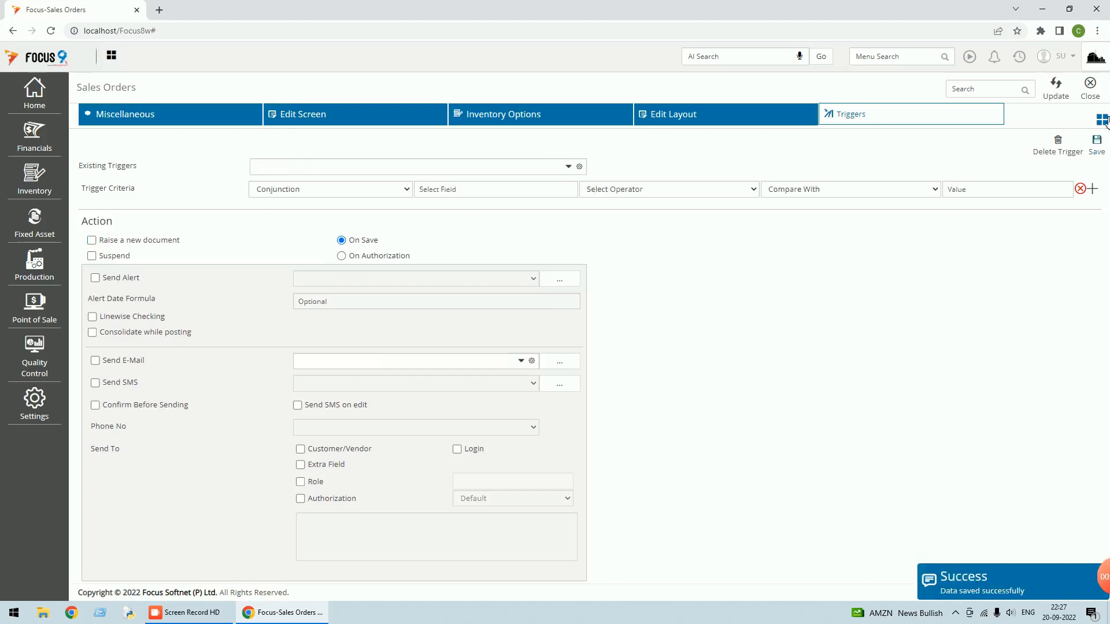
click(1053, 96)
click(1094, 92)
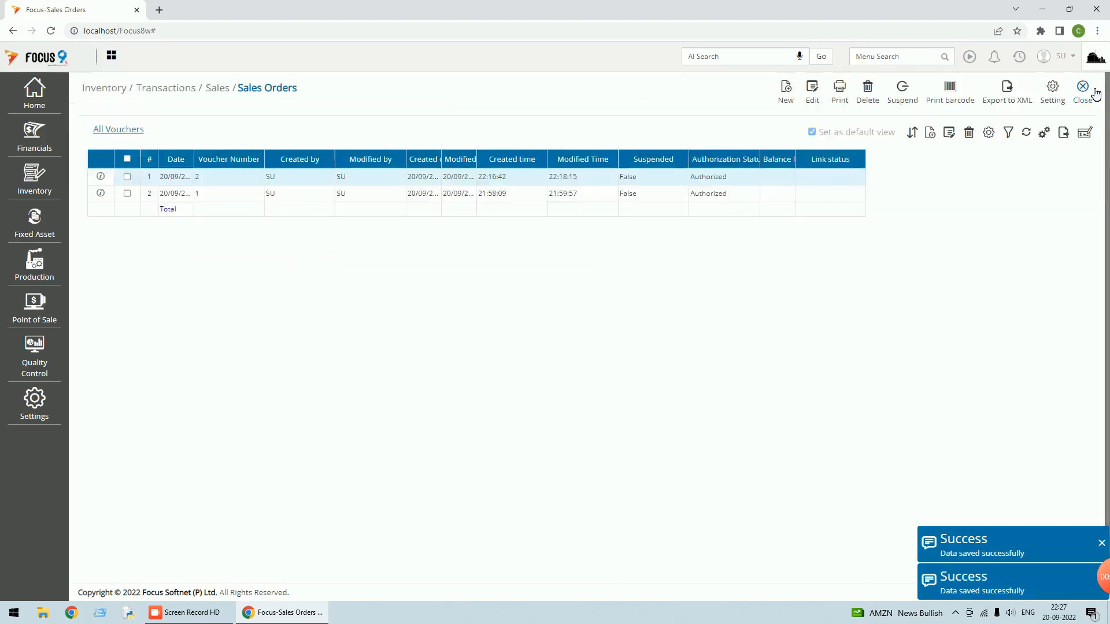
Close the Sales Orders list and log out of the company
click(1090, 97)
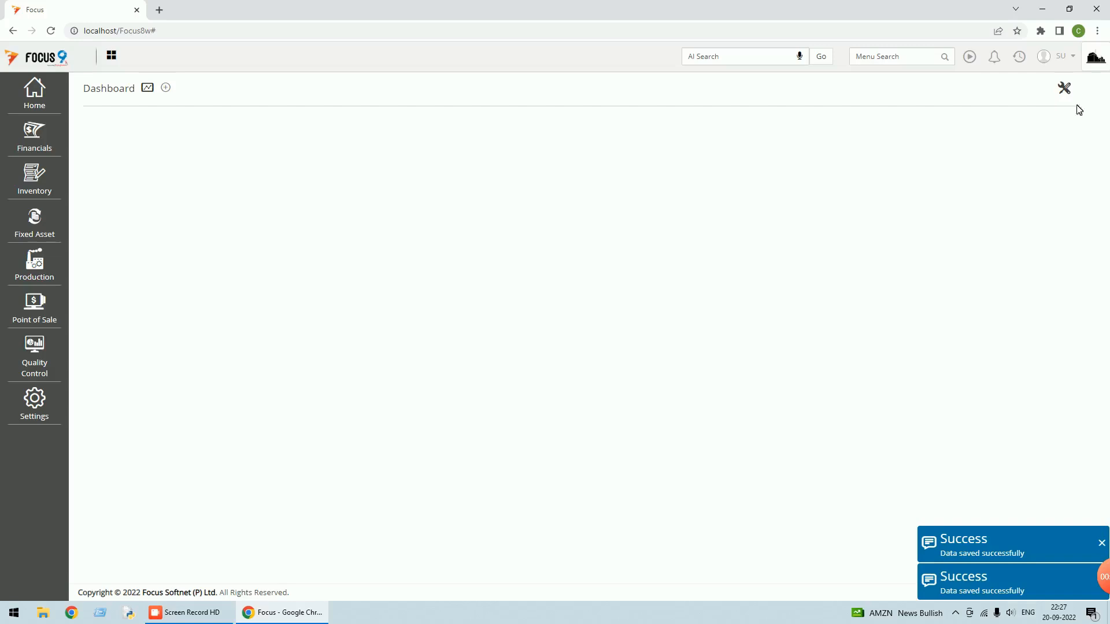
click(1068, 56)
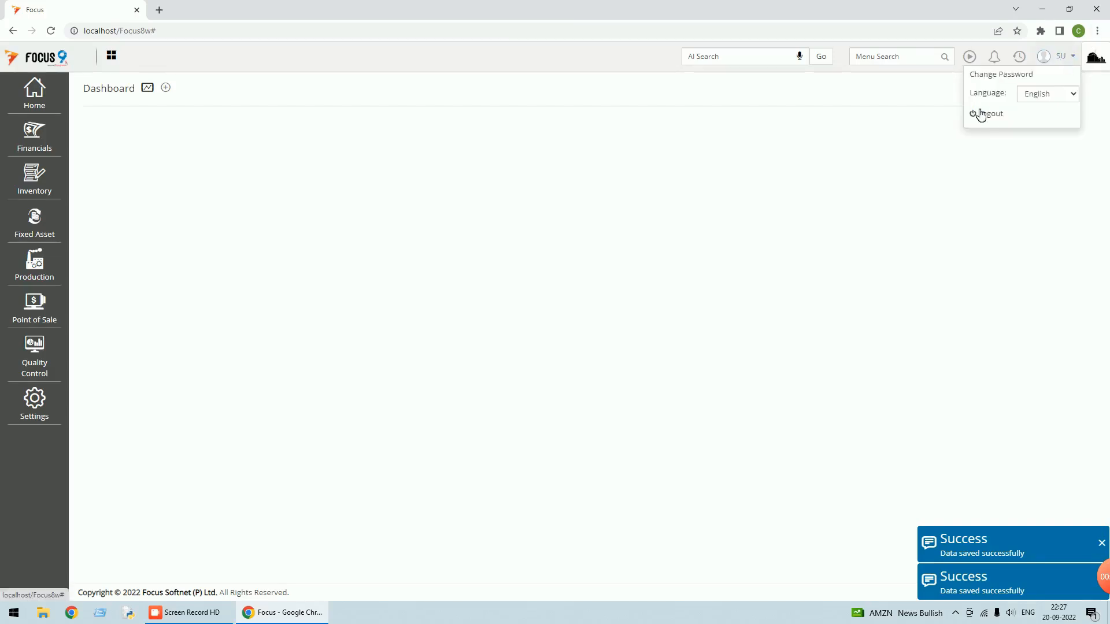
click(987, 117)
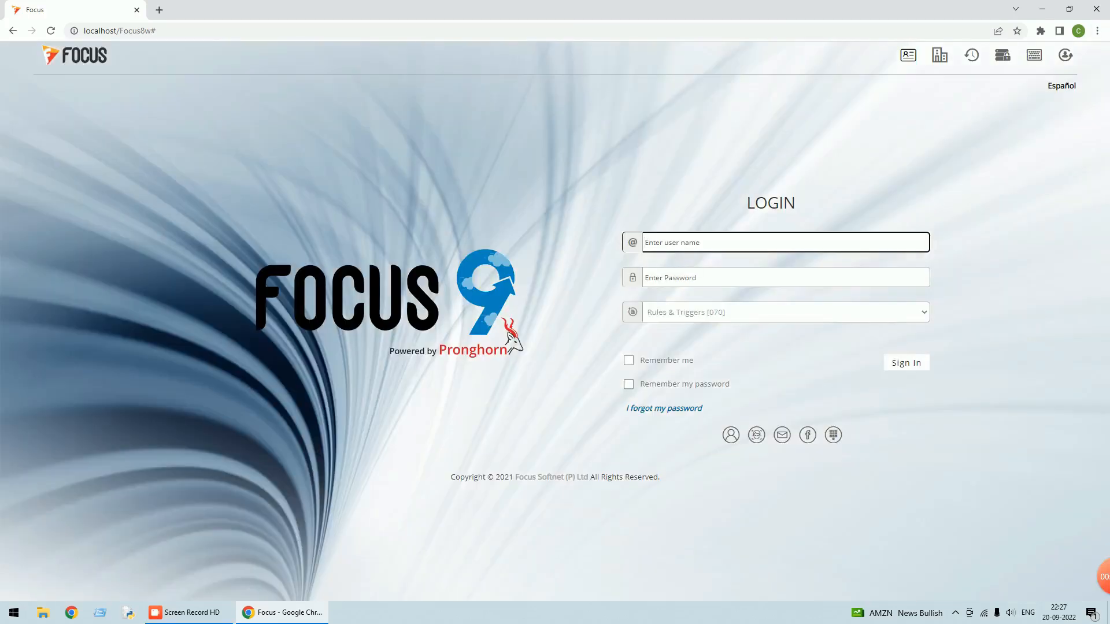
Log back into the Rules & Triggers company with the user's credentials
text(su)
key(Tab)
text(su)
key(Return)
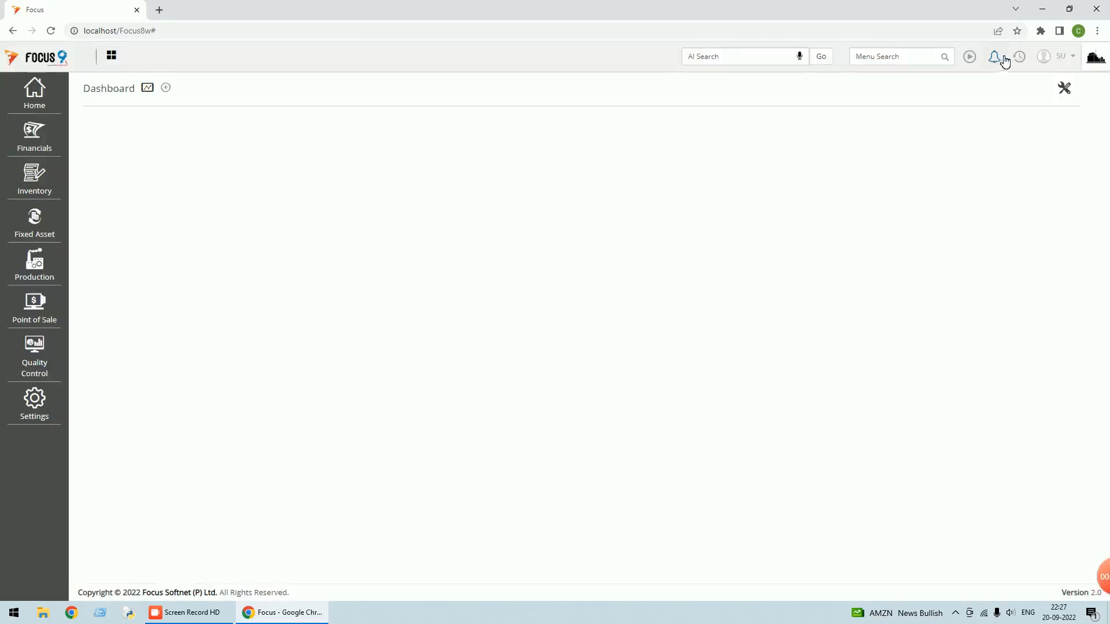
click(1020, 56)
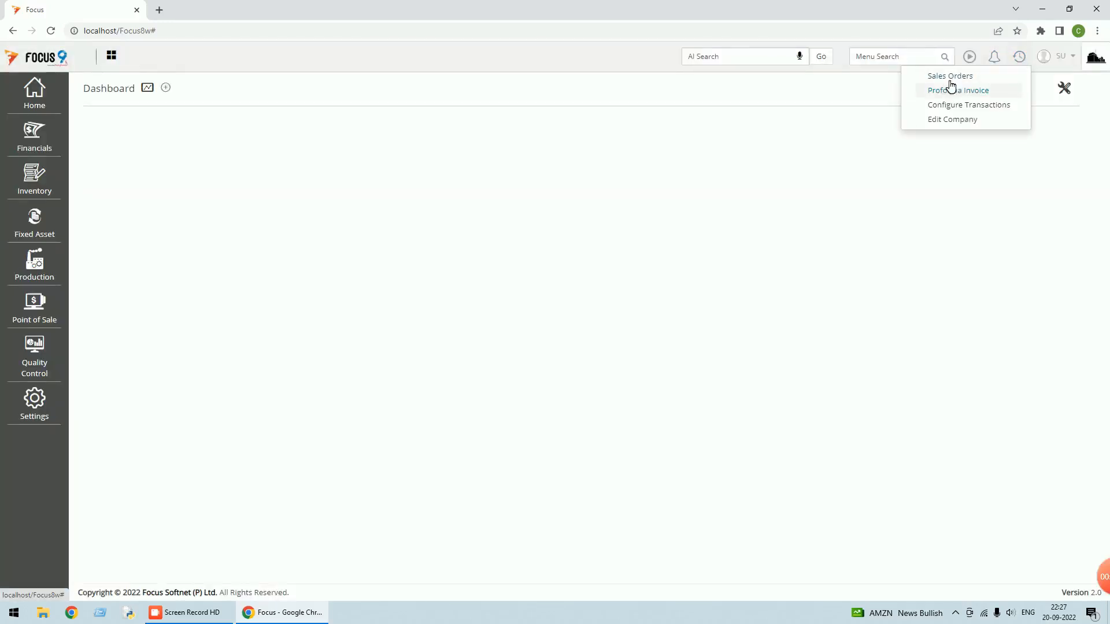
Open export sales order 2 for Customer B, save it to fire Fire_Proforma, and close to the Dashboard
click(950, 77)
double_click(280, 180)
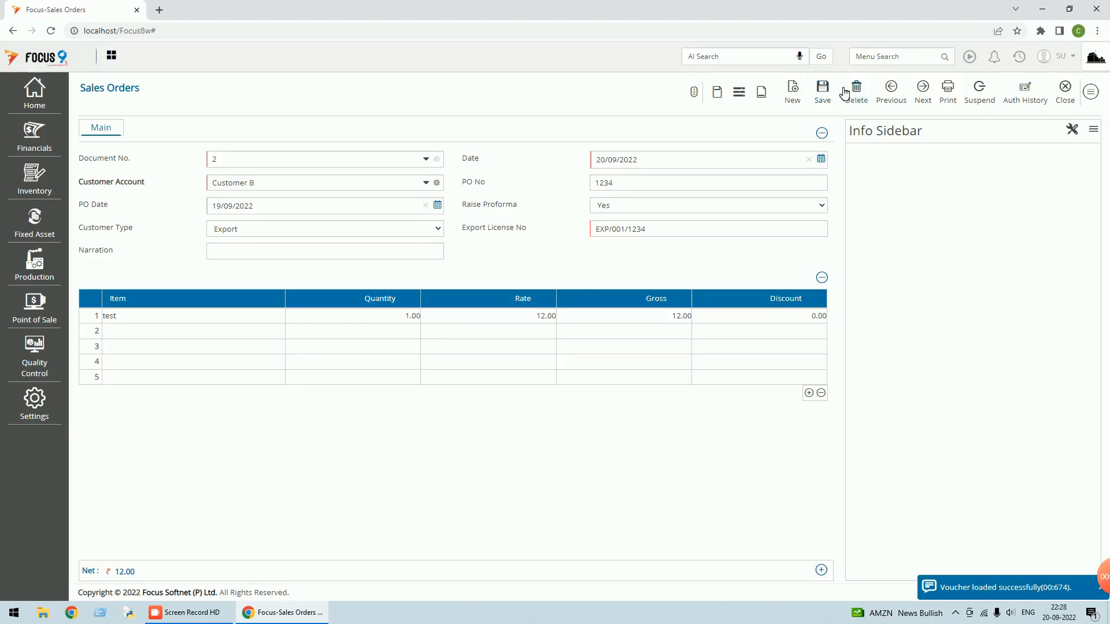
click(822, 87)
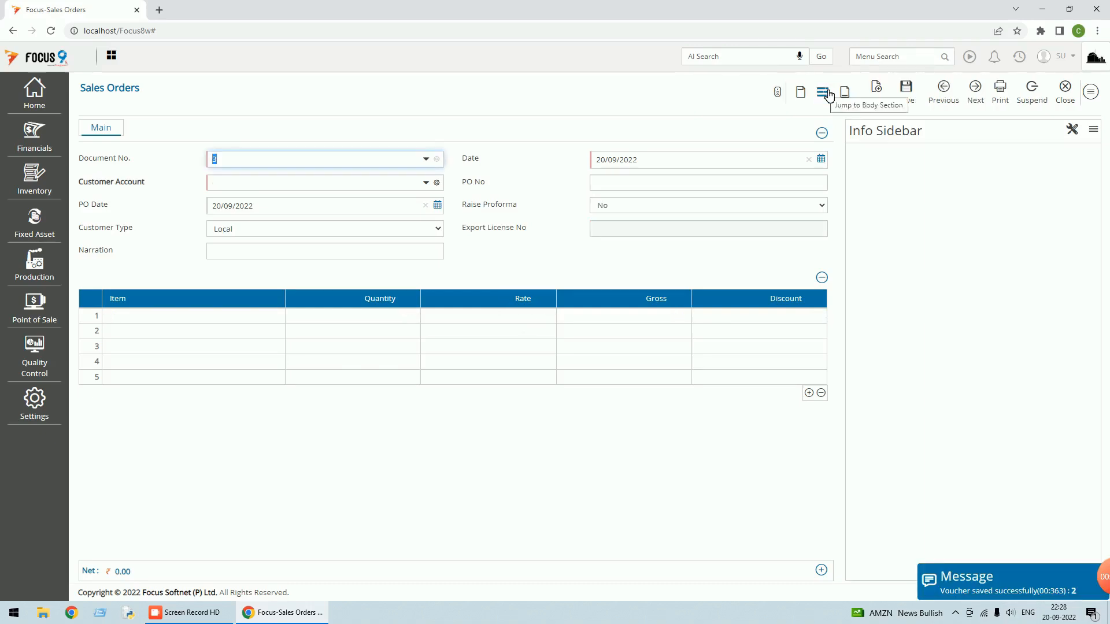
click(944, 98)
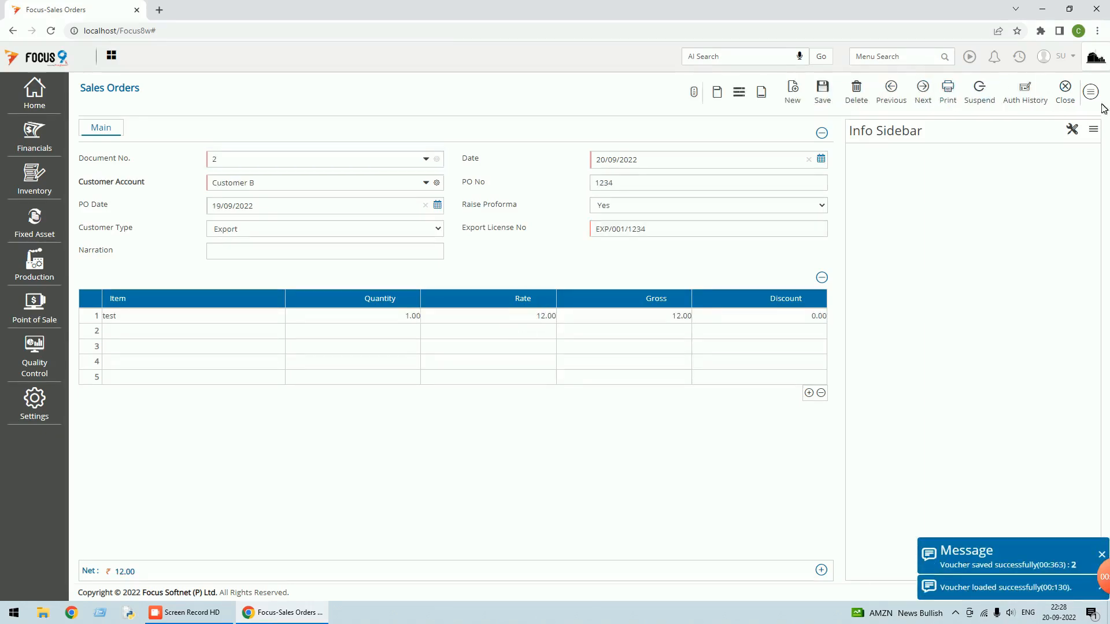
click(1068, 98)
click(1084, 100)
click(902, 56)
text(pr)
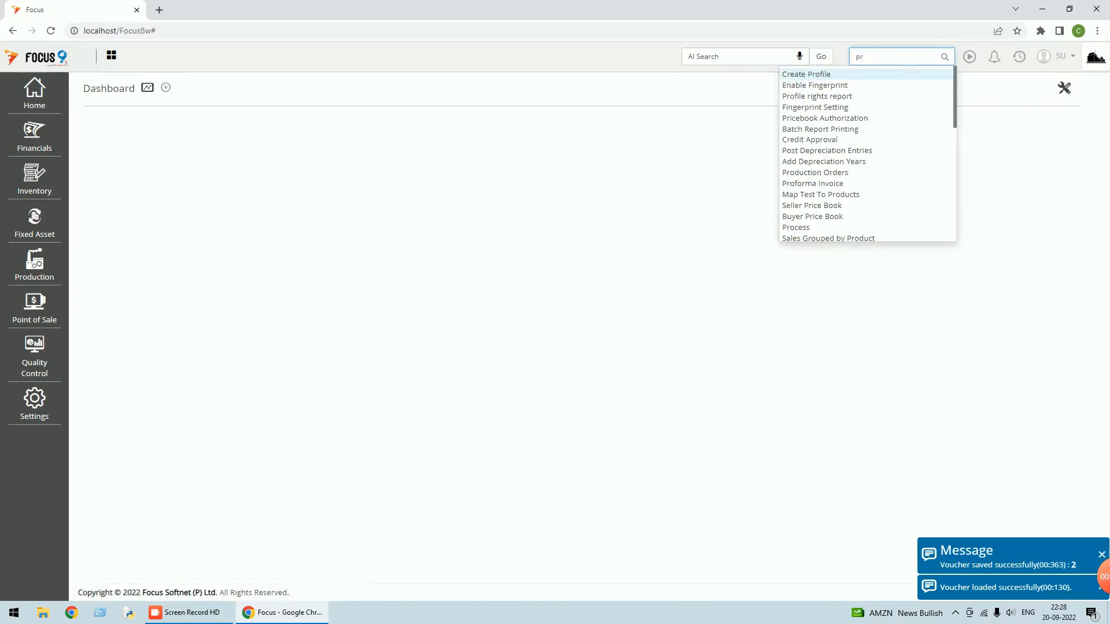
text(of)
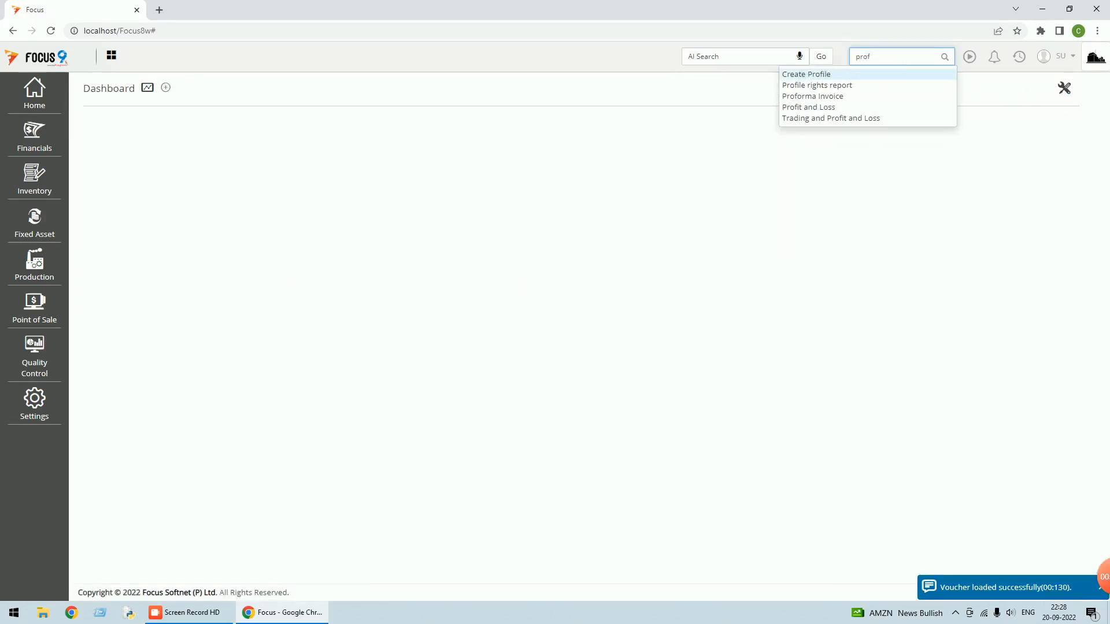
click(832, 97)
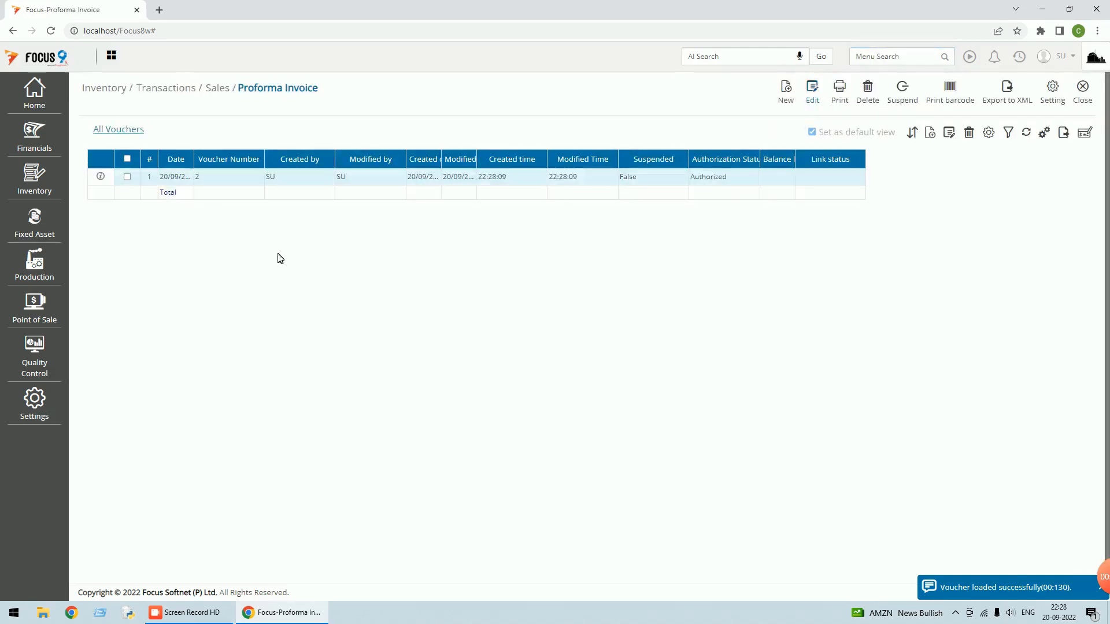
double_click(287, 180)
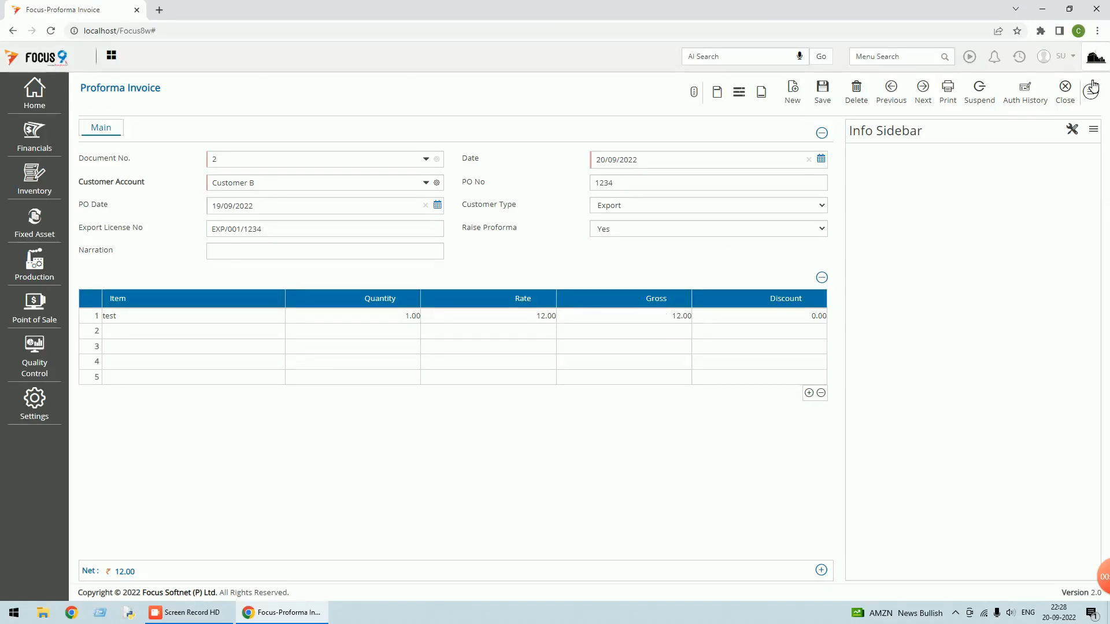
click(1068, 103)
click(1083, 101)
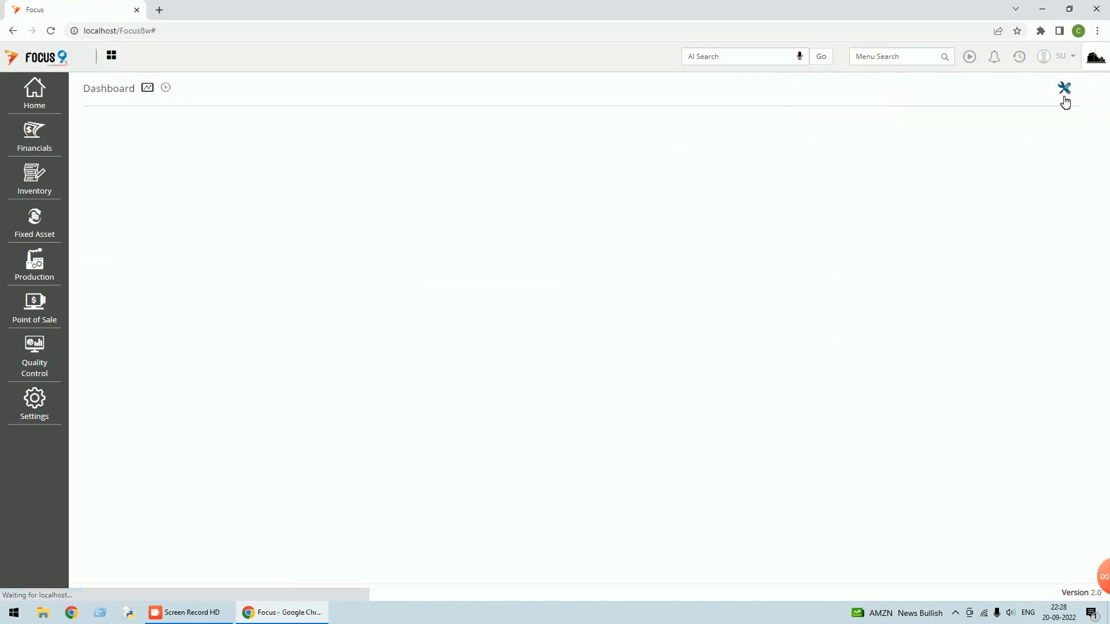
Open sales order 1 for Customer A (Raise Proforma No), save it unchanged, and close to the Dashboard
click(1019, 57)
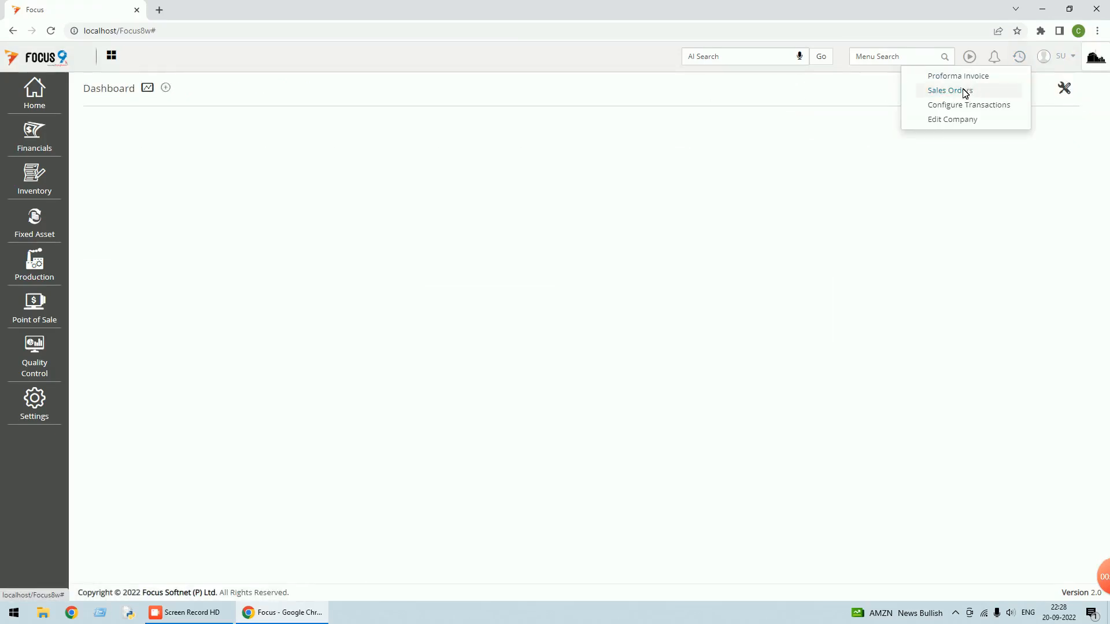
click(963, 91)
double_click(249, 195)
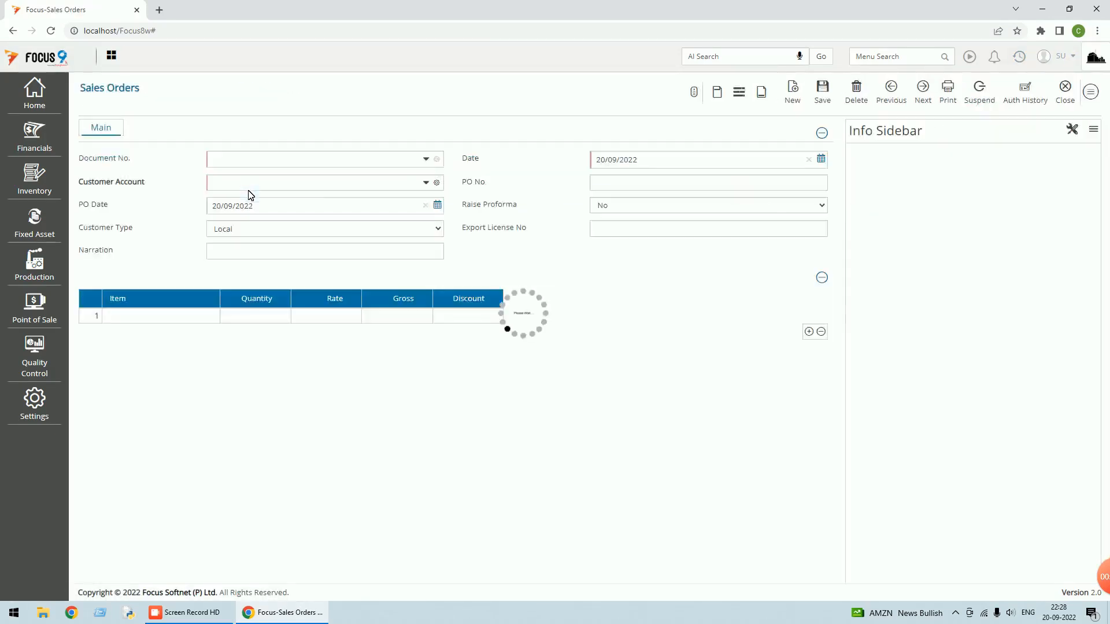
click(822, 92)
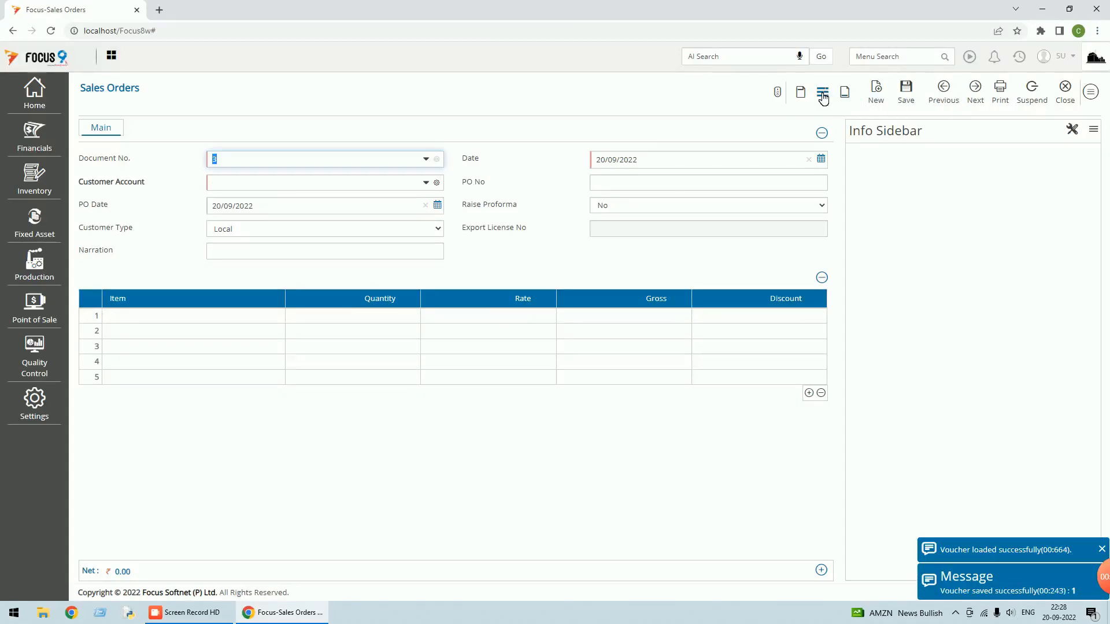
click(1069, 105)
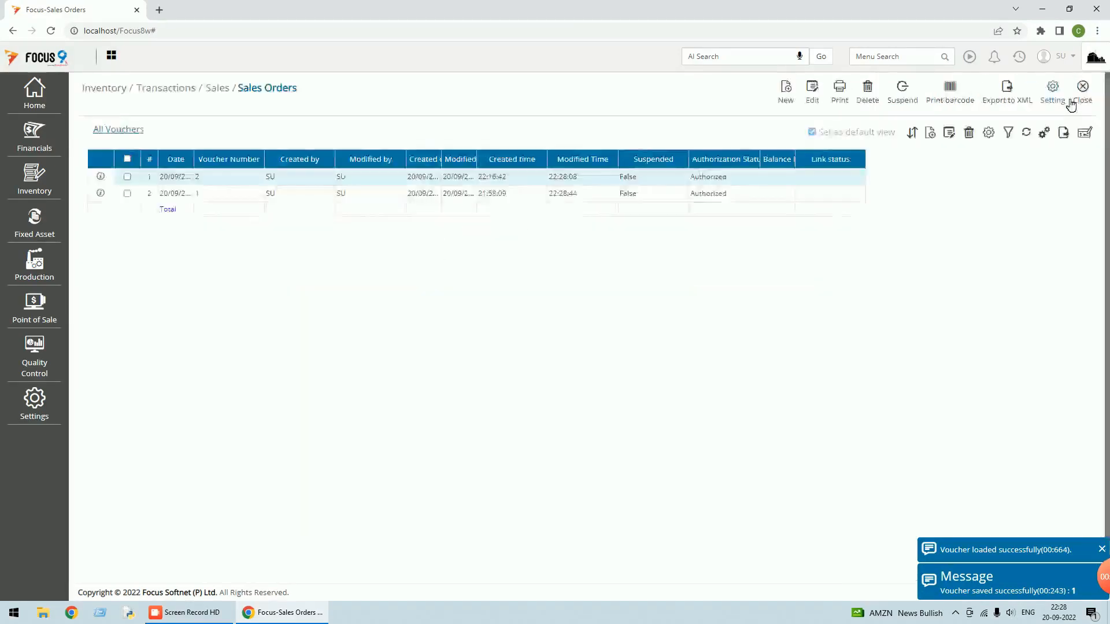
click(1085, 103)
click(1019, 56)
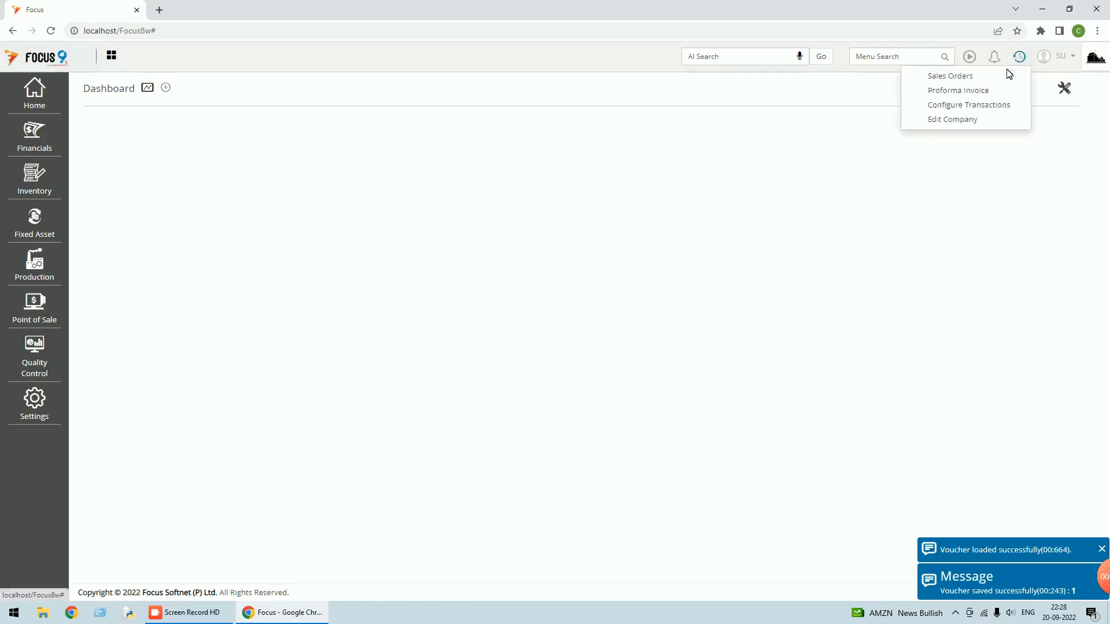
click(962, 91)
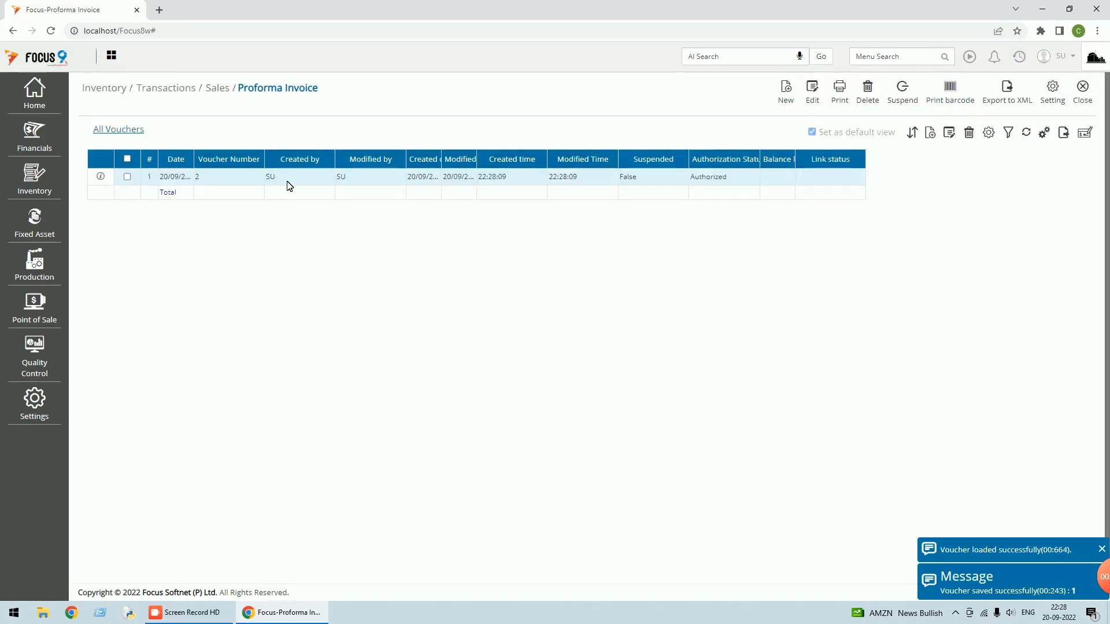
Review Proforma Invoice 2, the only voucher listed, then close back to the Dashboard
double_click(286, 181)
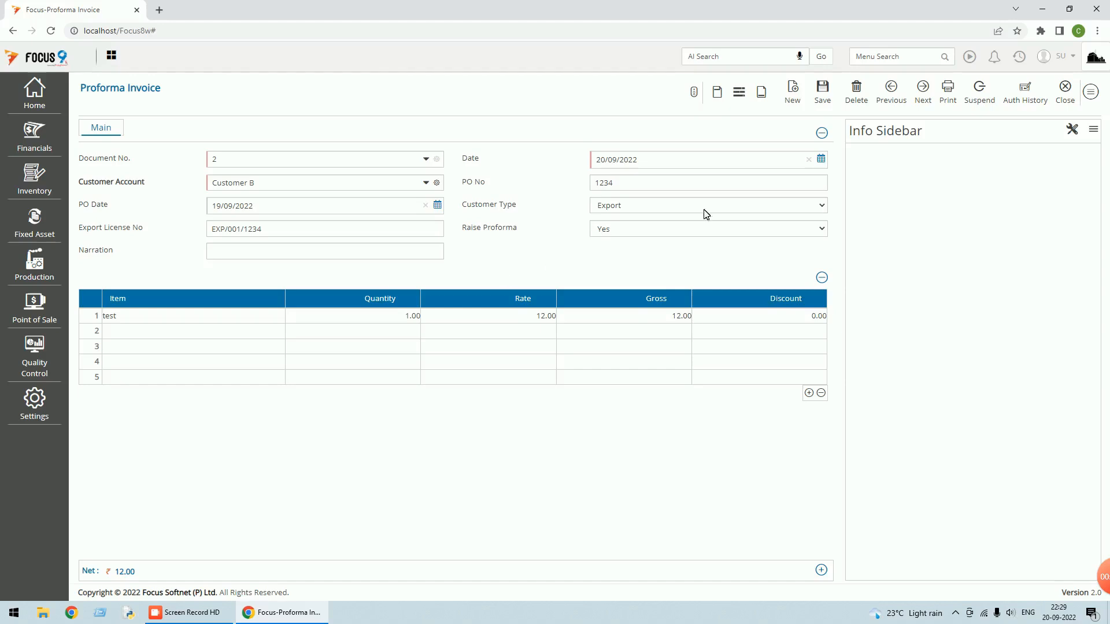
click(1070, 102)
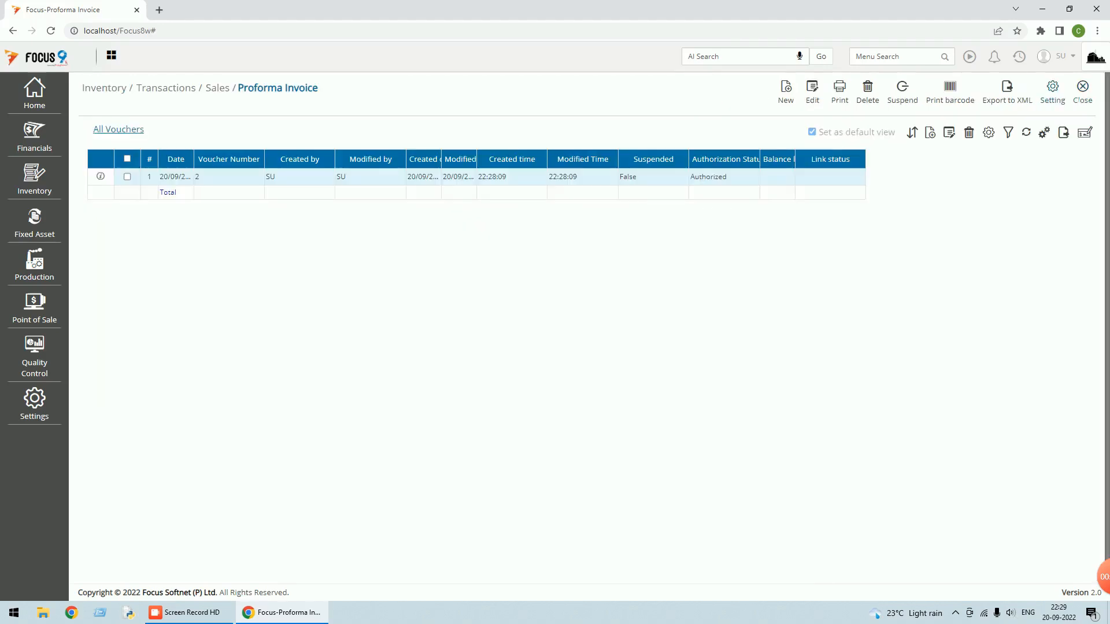
click(1083, 103)
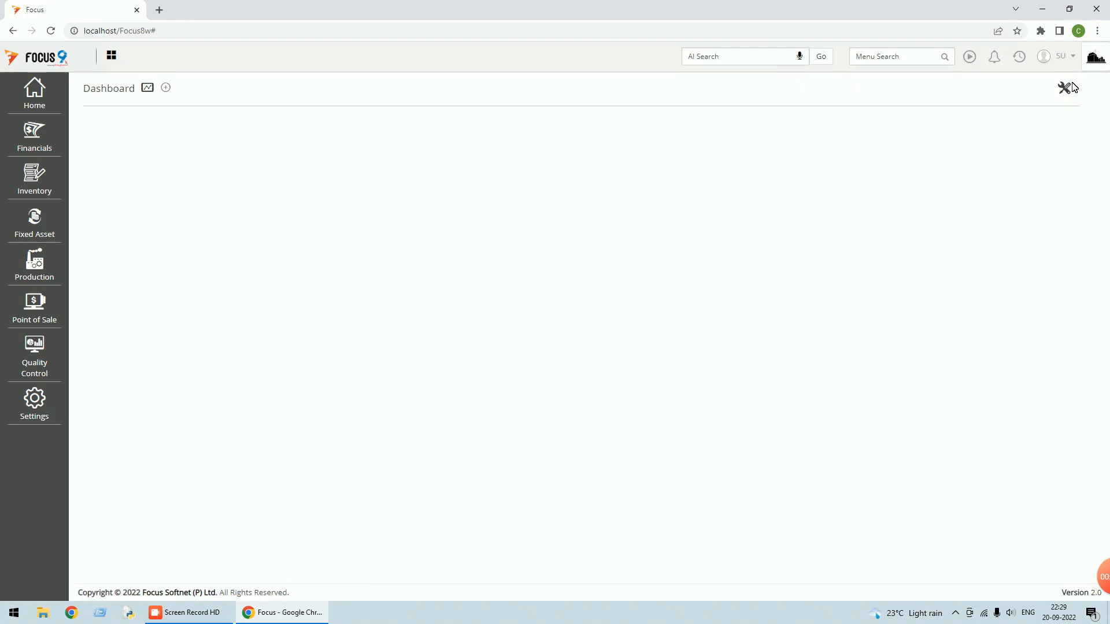
click(1072, 58)
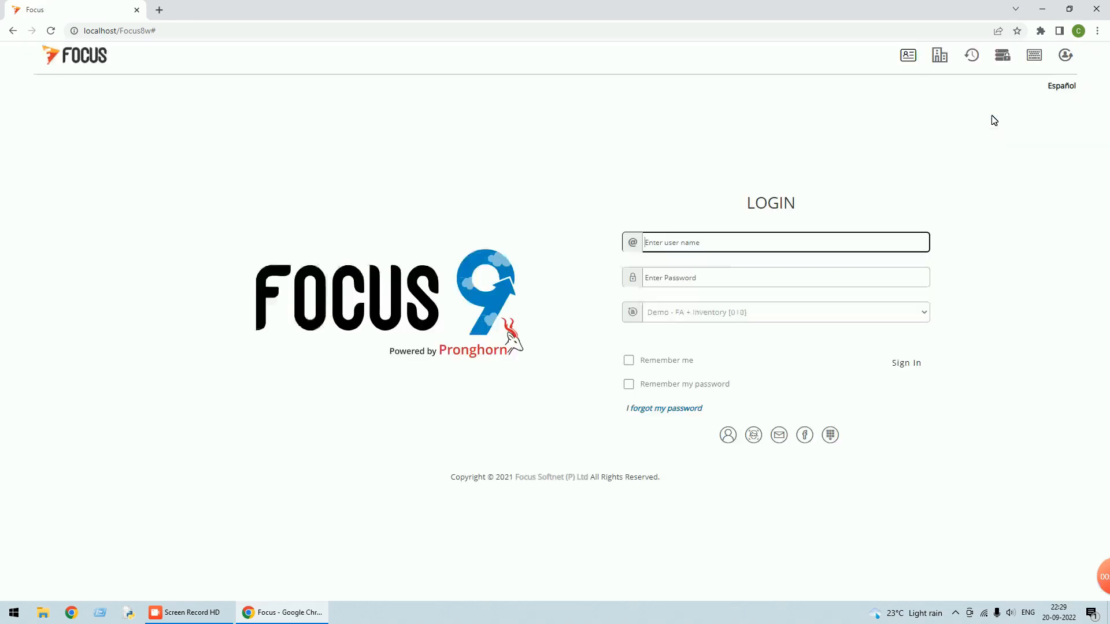